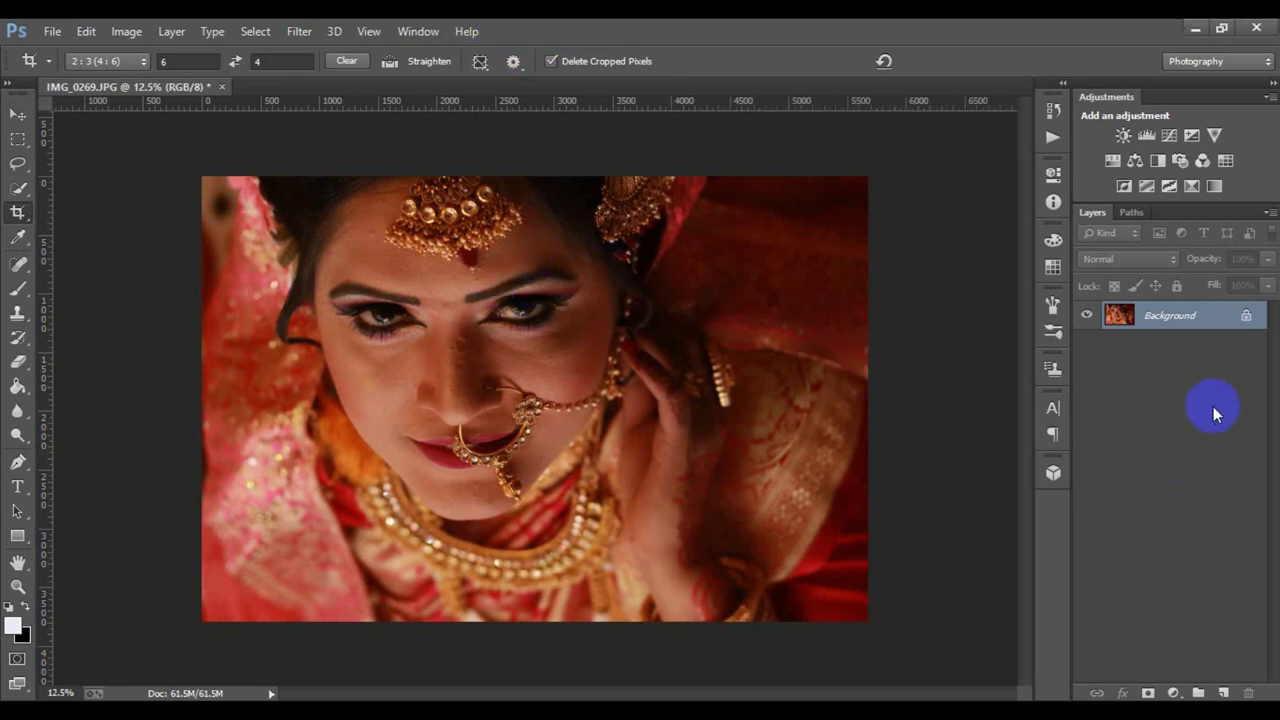
# Duplicate the Background layer of IMG_0269.JPG to create Background copy.
pyautogui.moveTo(1206, 325); pyautogui.dragTo(1222, 692)
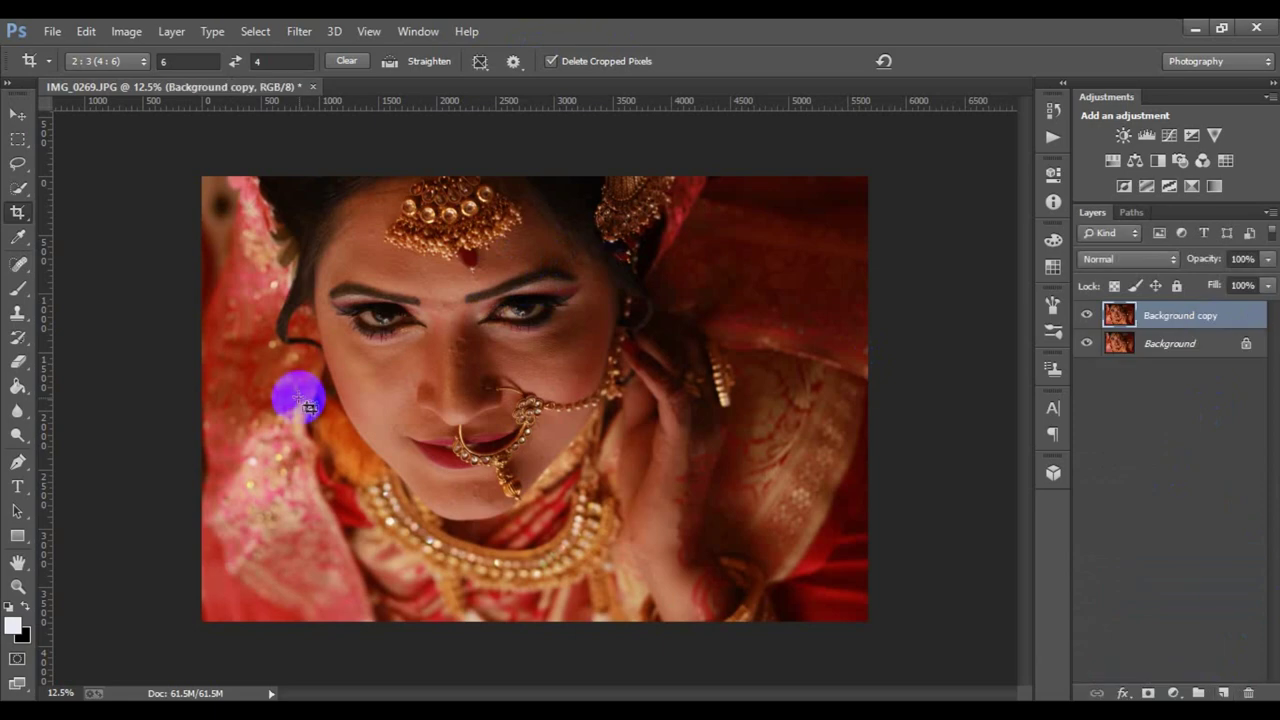
# Zoom in and spot-heal two blemishes on the nose bridge with Content-Aware.
pyautogui.scroll(1, 289, 404)
pyautogui.scroll(1, 271, 400)
pyautogui.scroll(1, 277, 409)
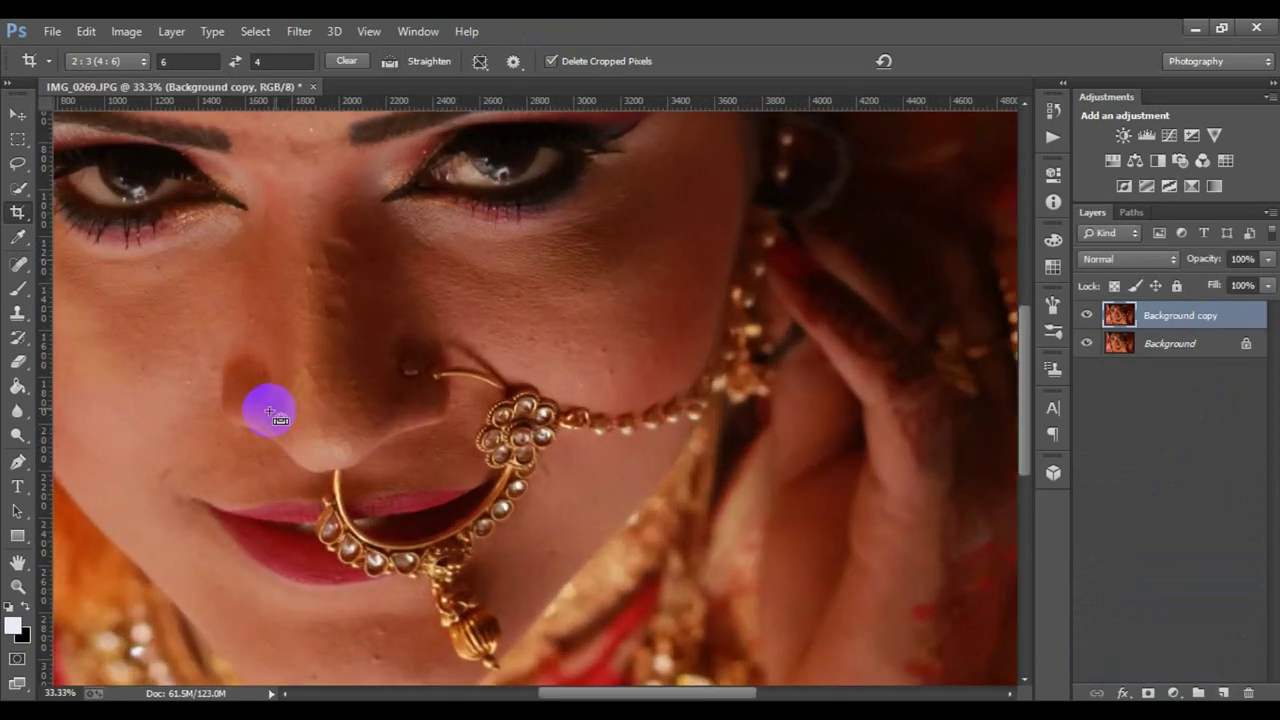
pyautogui.scroll(1, 266, 406)
pyautogui.click(18, 263)
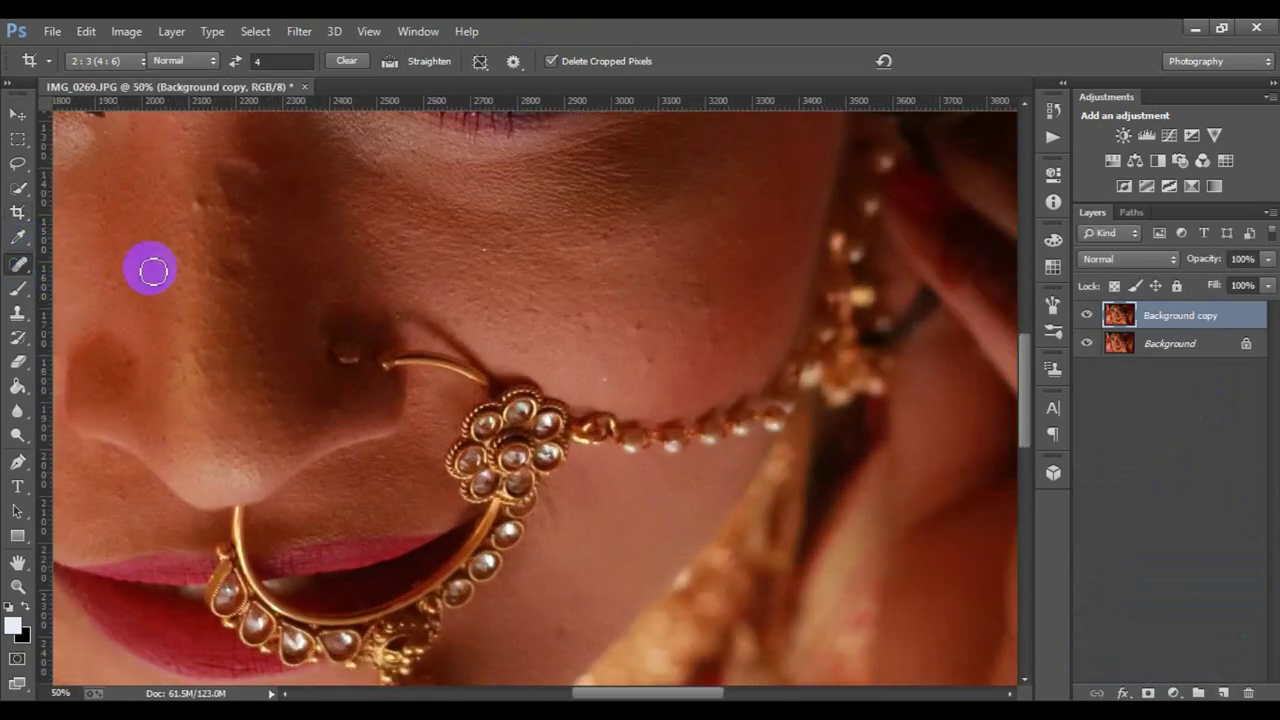
pyautogui.moveTo(176, 232); pyautogui.dragTo(274, 300)
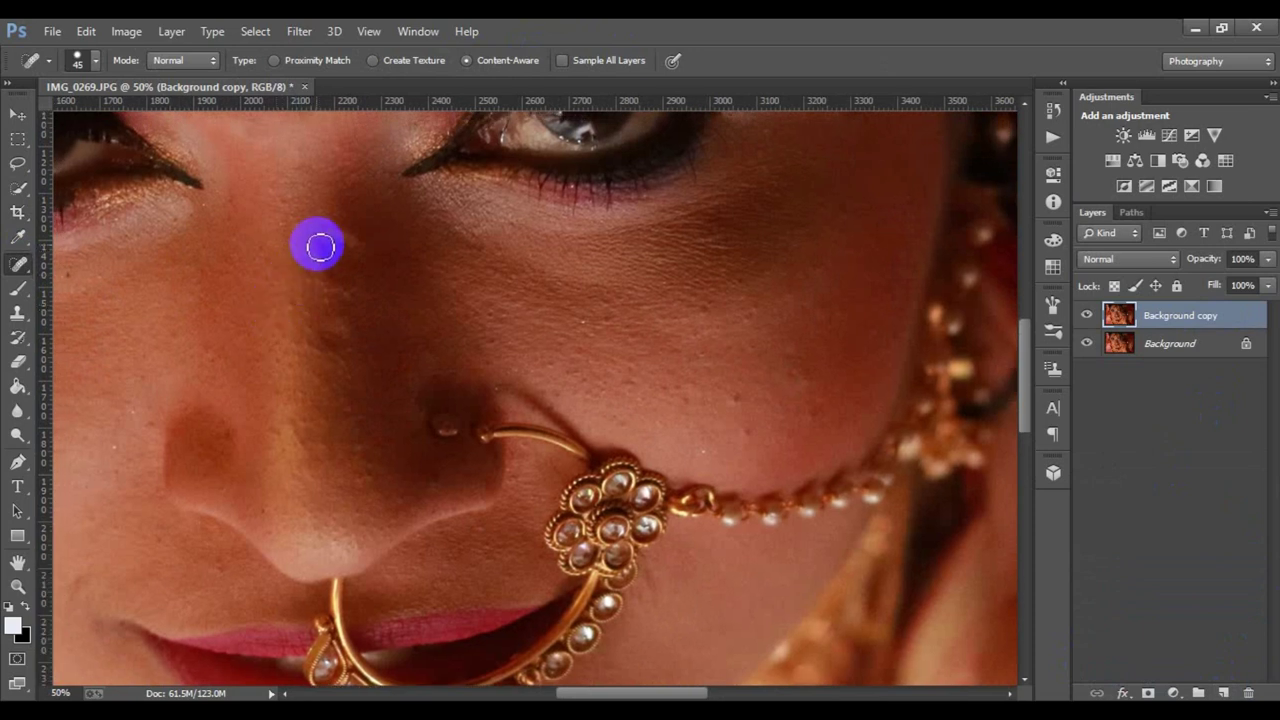
pyautogui.moveTo(324, 256)
pyautogui.mouseDown()
pyautogui.moveTo(310, 240)
pyautogui.moveTo(350, 280)
pyautogui.mouseUp()
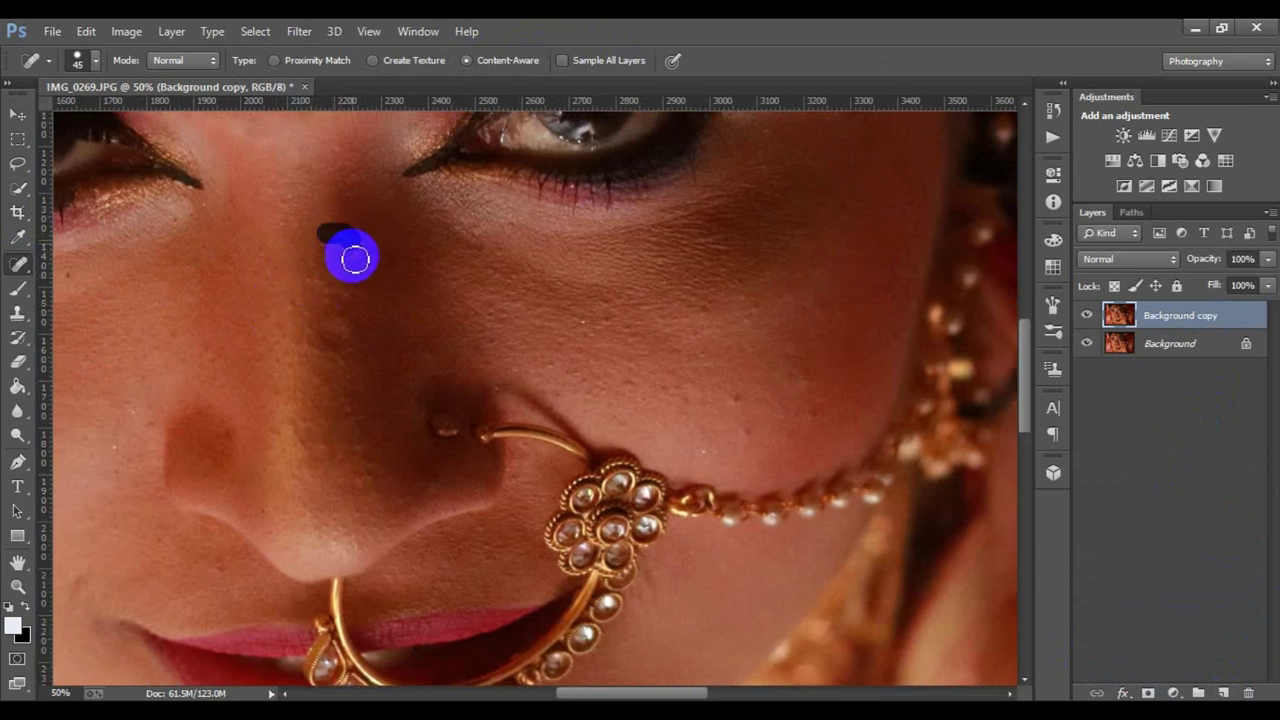
pyautogui.moveTo(336, 334); pyautogui.dragTo(322, 330)
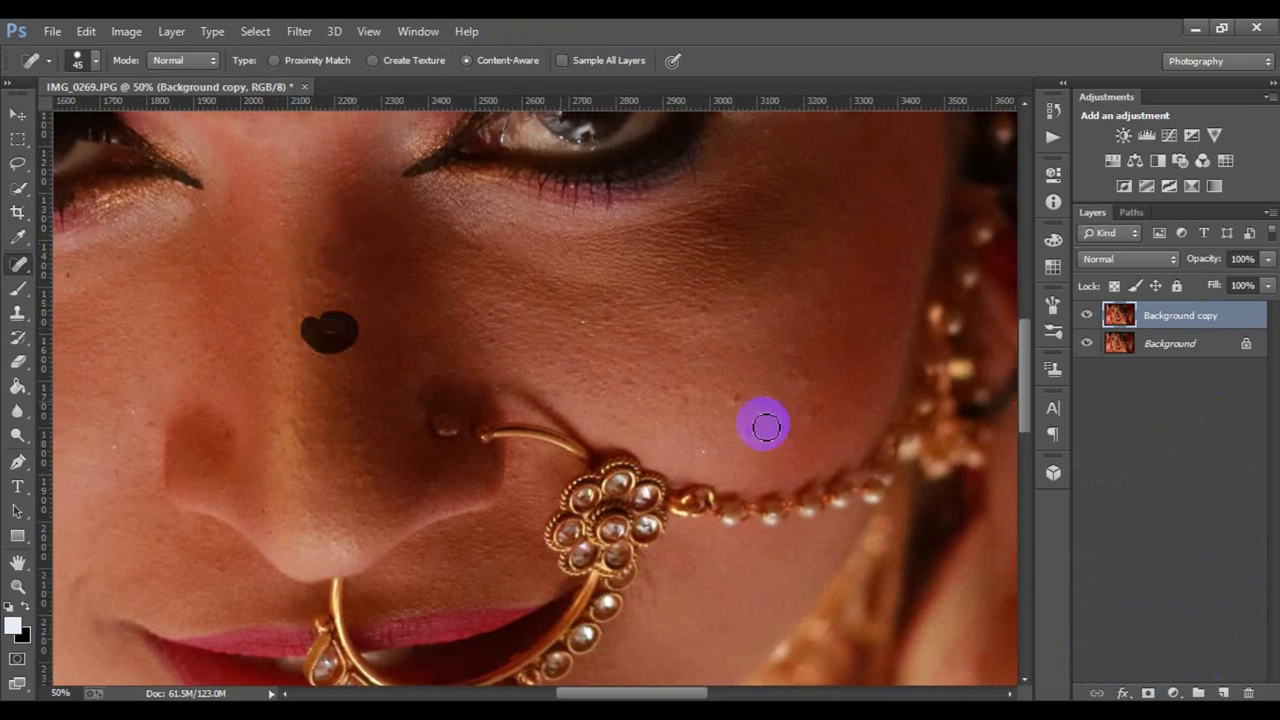
# Spot-heal seven blemishes across the cheek, including near the nose ring.
pyautogui.click(734, 394)
pyautogui.click(748, 429)
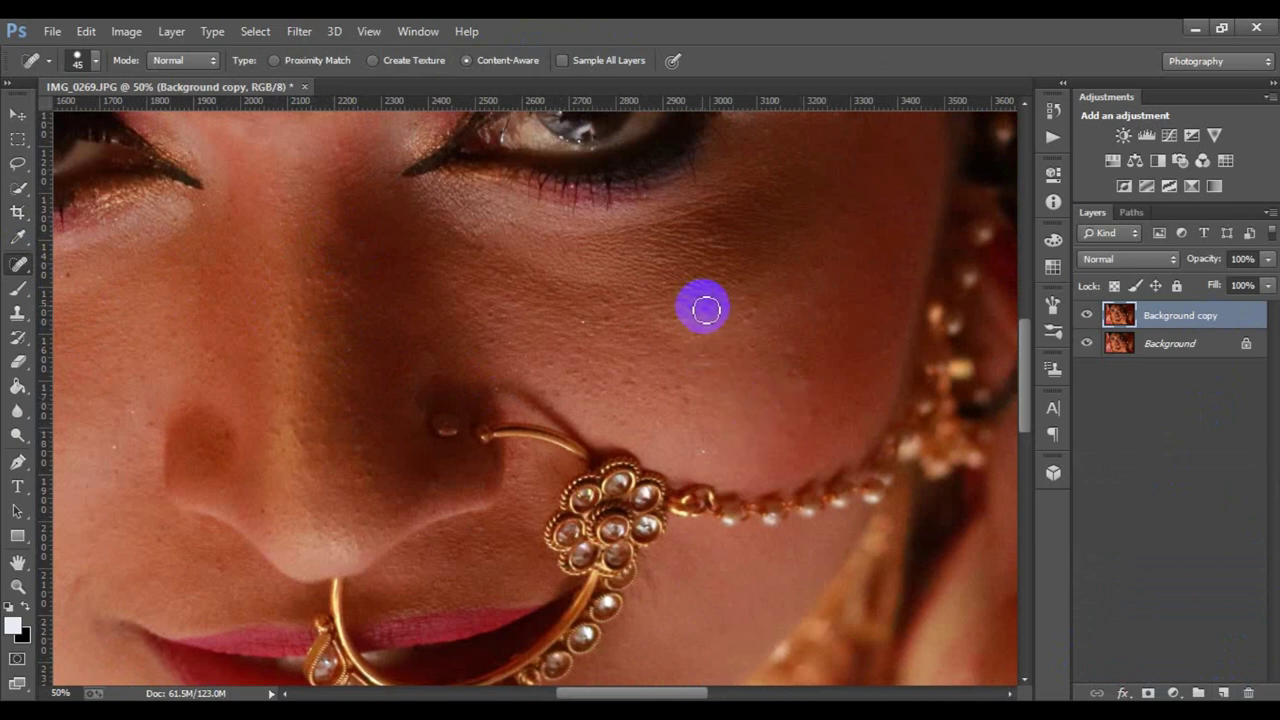
pyautogui.click(686, 403)
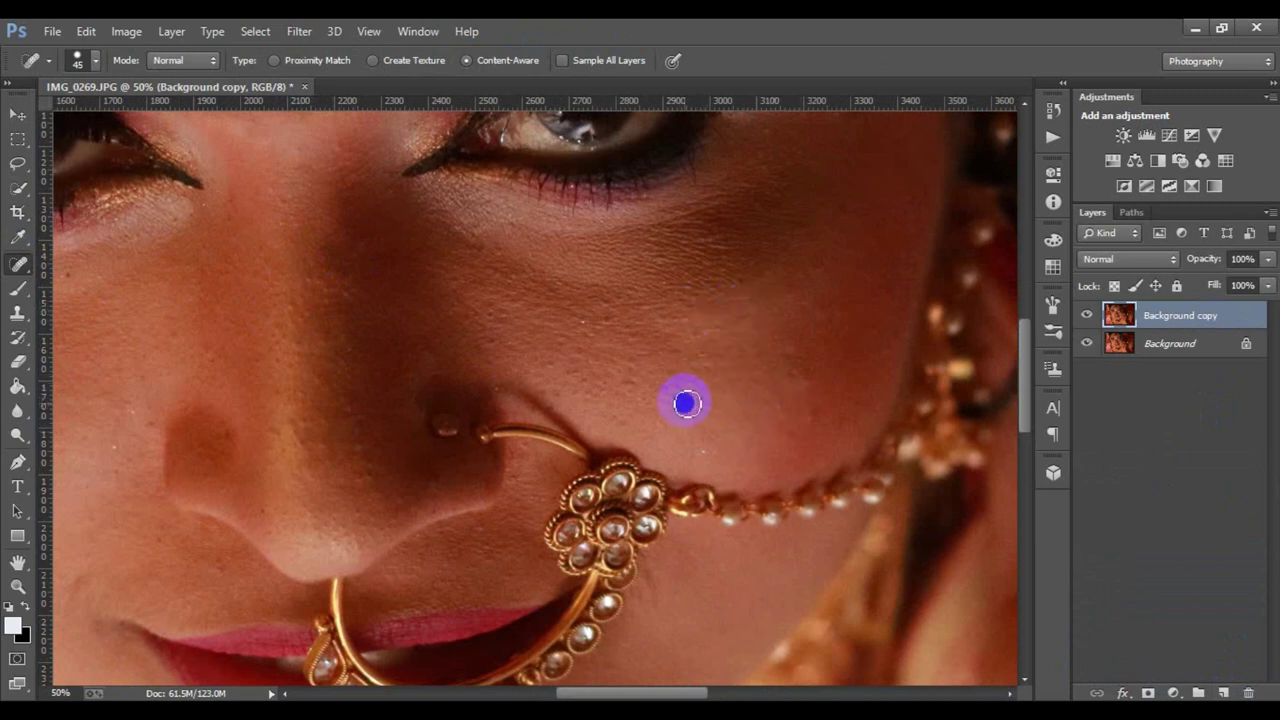
pyautogui.click(676, 352)
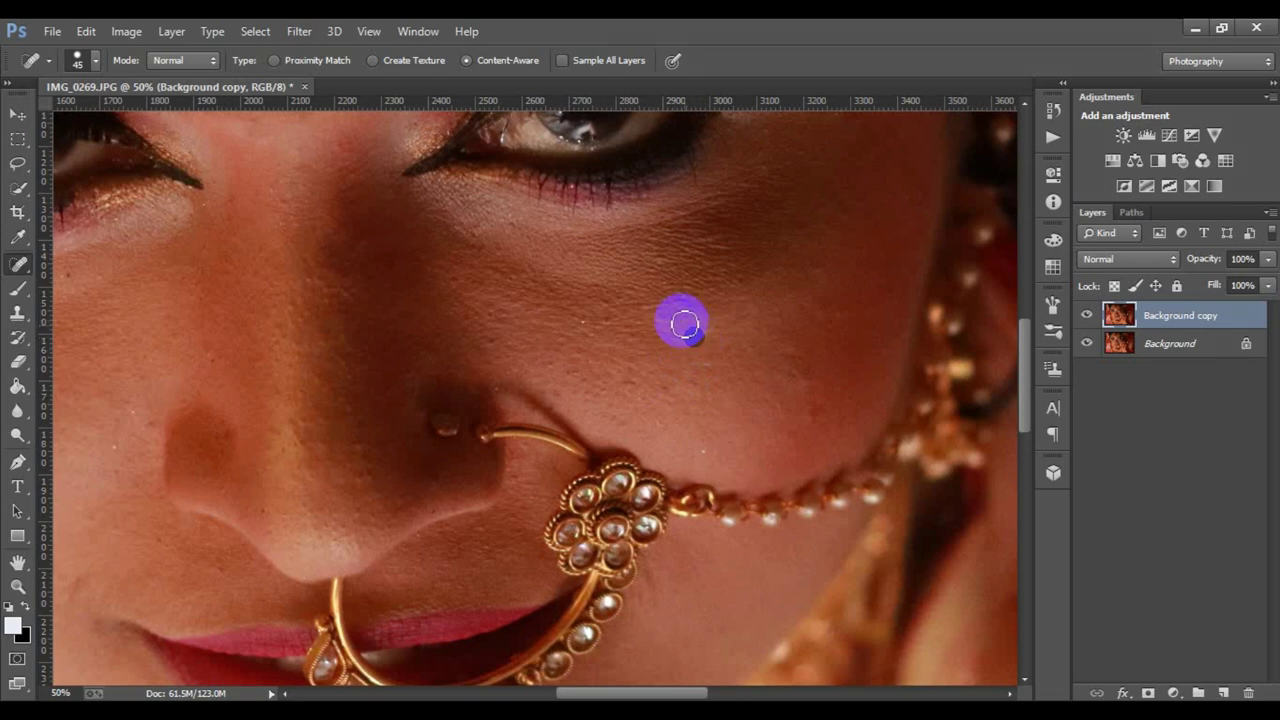
pyautogui.click(677, 322)
pyautogui.click(606, 316)
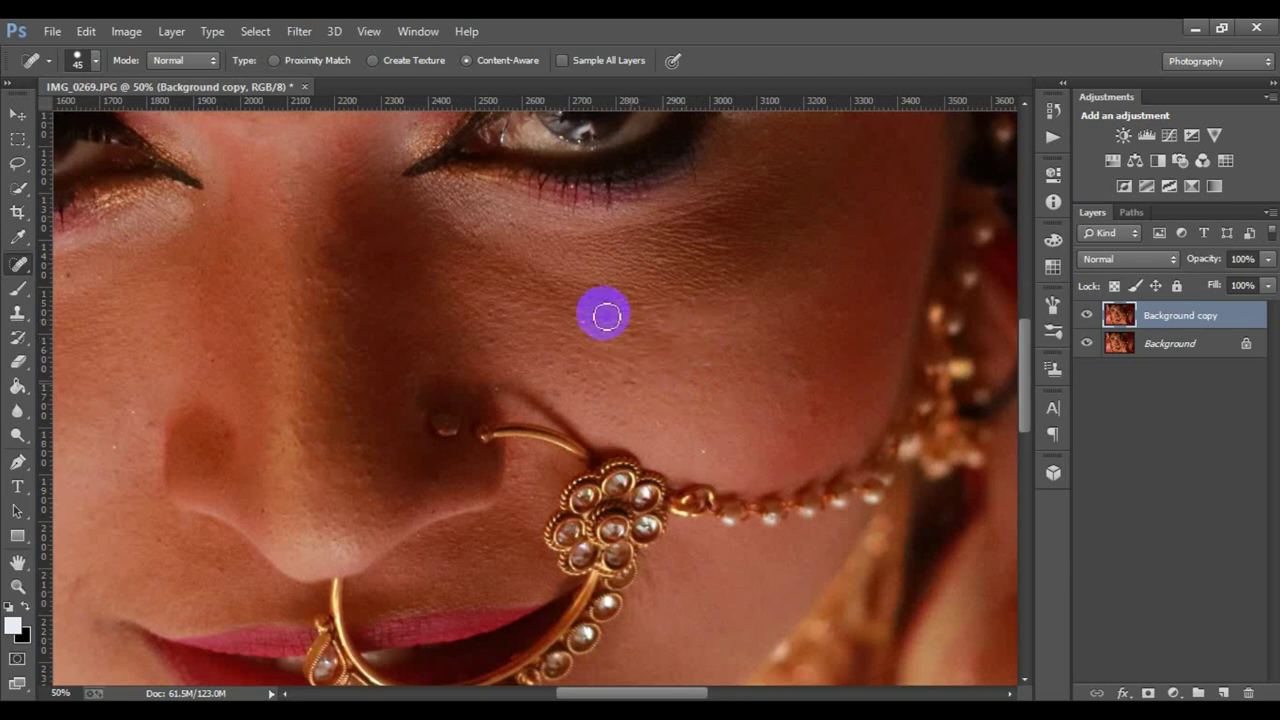
pyautogui.click(625, 337)
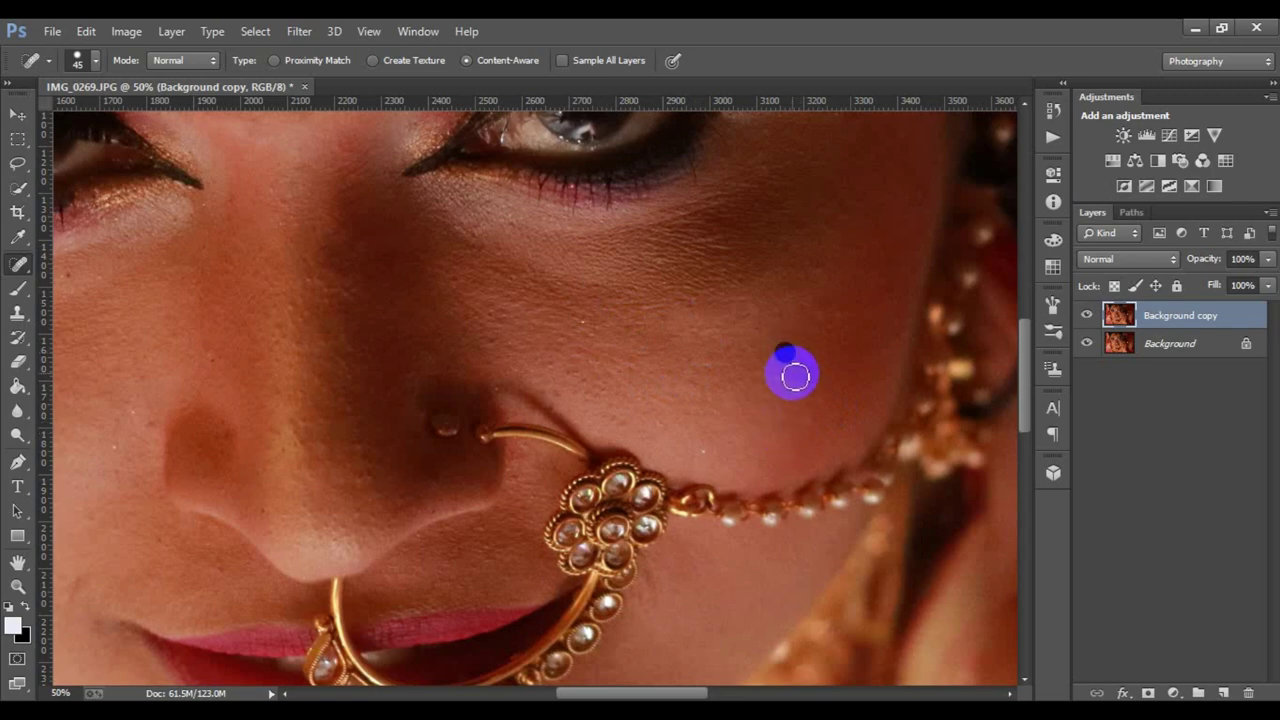
# Spot-heal the forehead blemishes, including those beside the forehead ornament.
pyautogui.moveTo(491, 277)
pyautogui.mouseDown()
pyautogui.moveTo(468, 290)
pyautogui.moveTo(409, 420)
pyautogui.mouseUp()
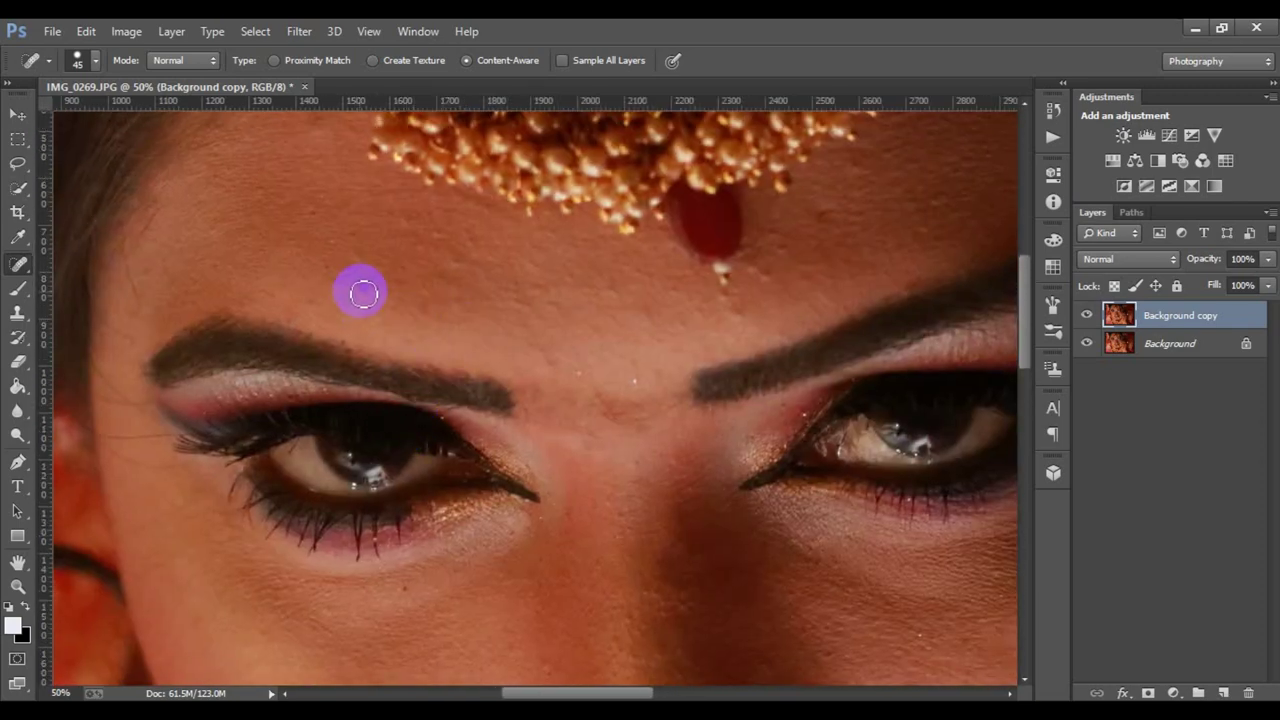
pyautogui.click(357, 252)
pyautogui.click(423, 305)
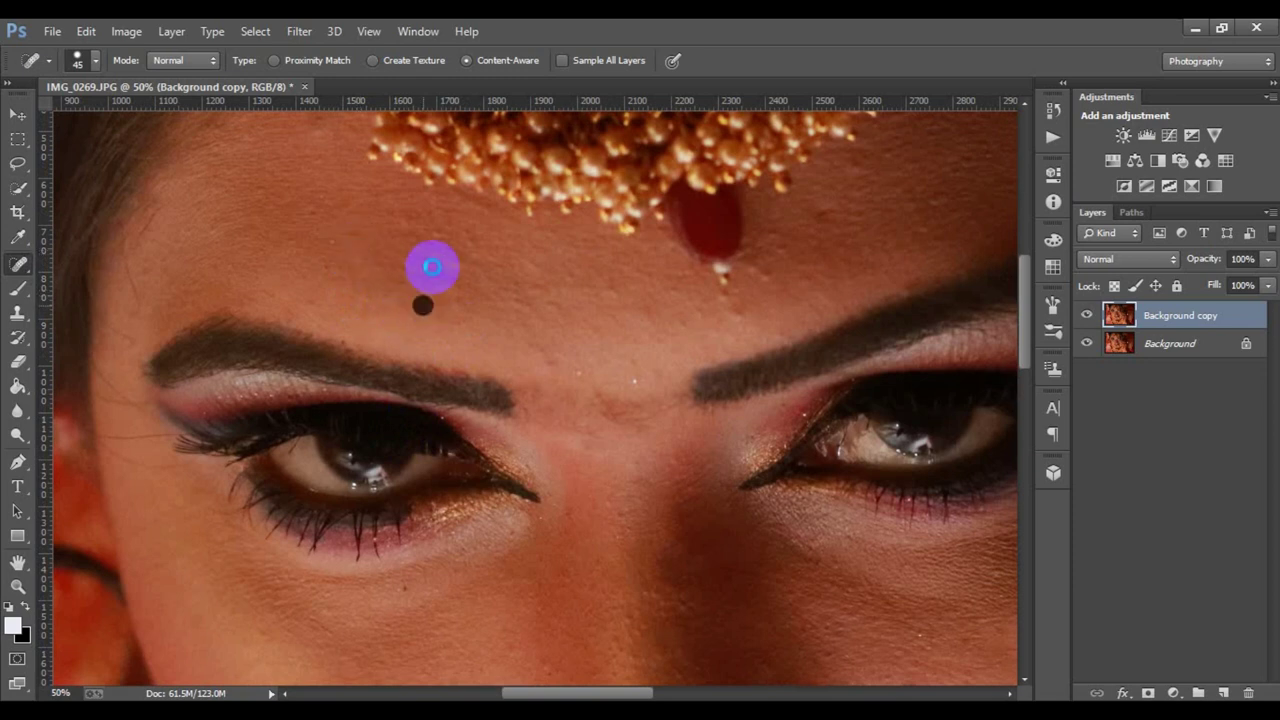
pyautogui.moveTo(463, 225); pyautogui.dragTo(488, 234)
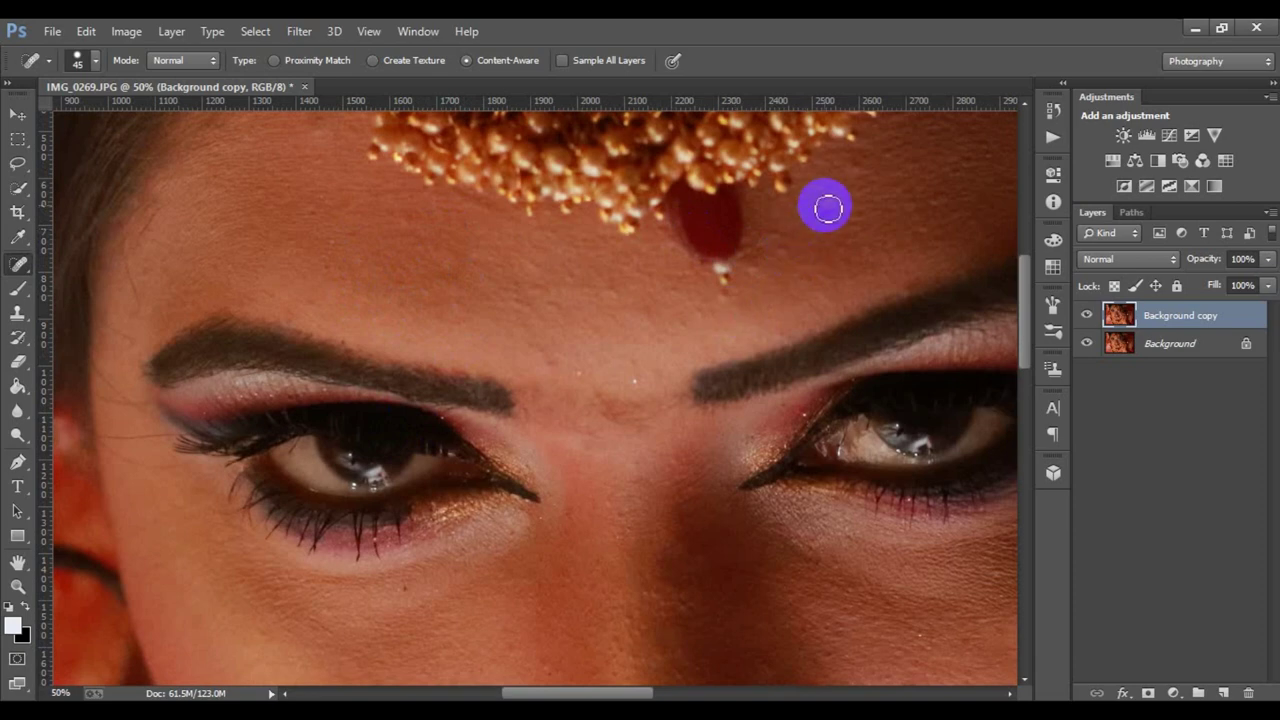
pyautogui.click(903, 286)
pyautogui.click(930, 204)
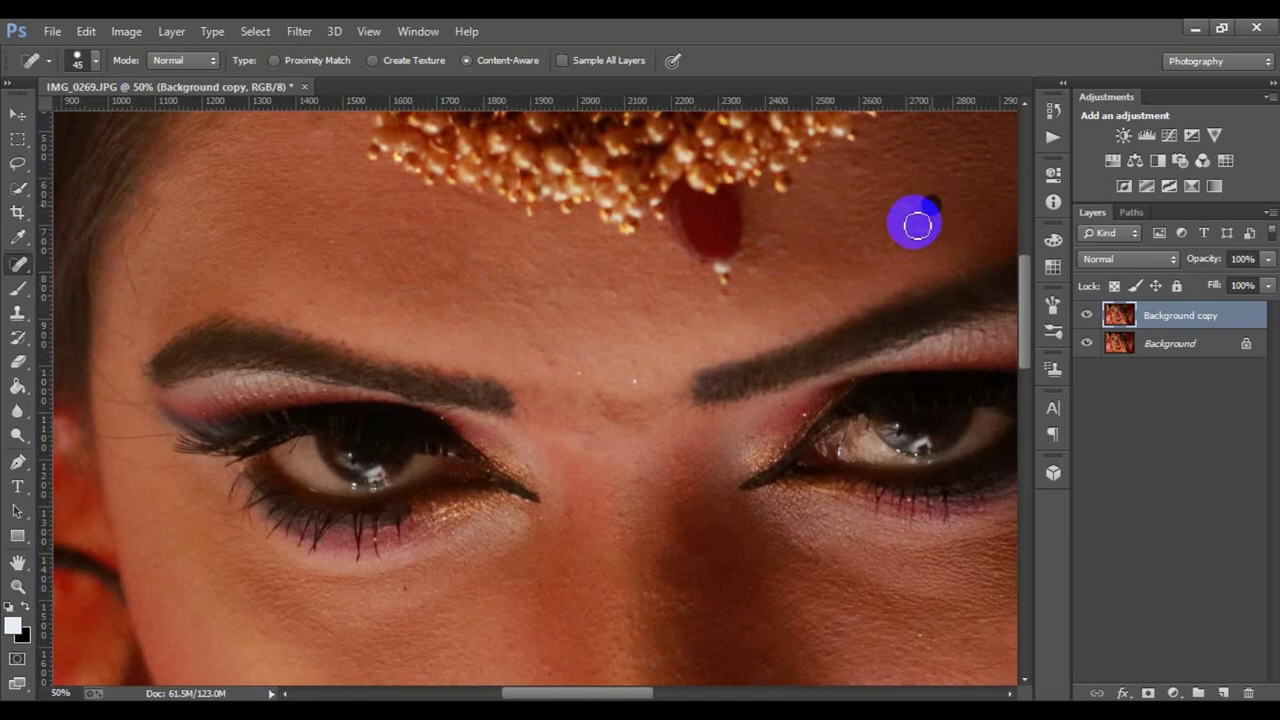
pyautogui.scroll(-5, 557, 340)
pyautogui.moveTo(543, 391); pyautogui.dragTo(320, 489)
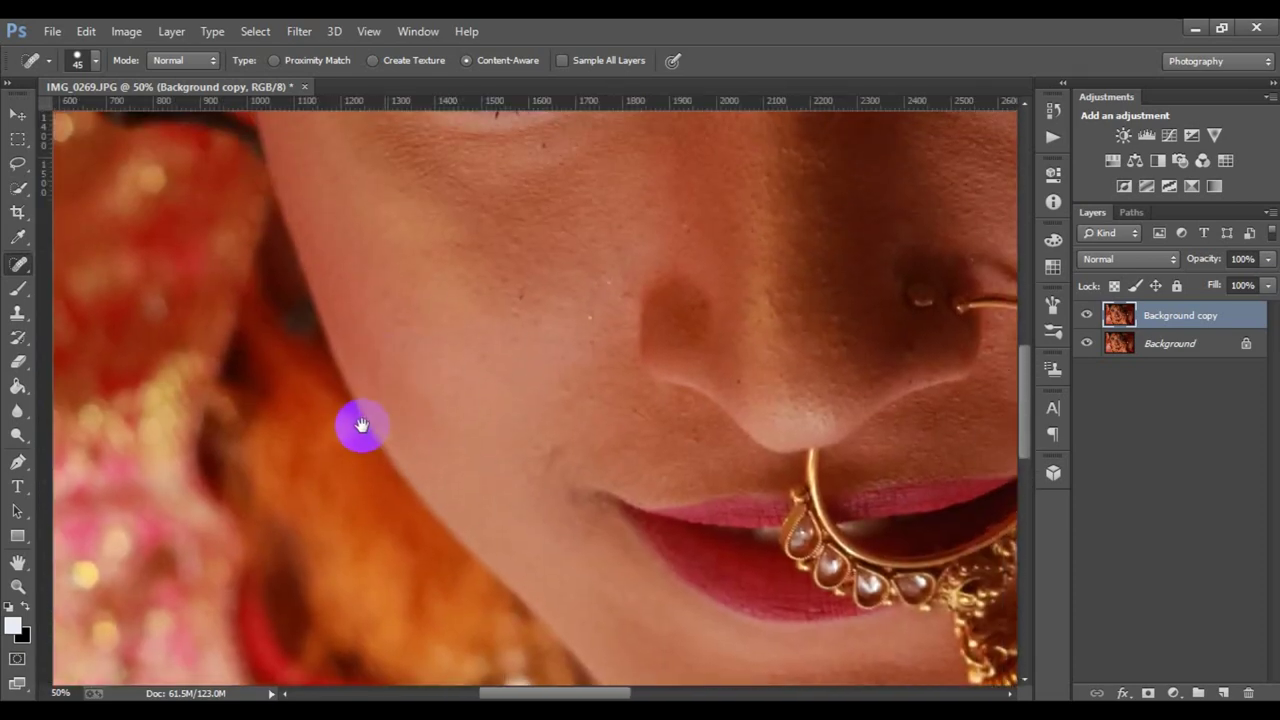
# Heal the cheek spots and the skin along the side and tip of the nose.
pyautogui.moveTo(361, 425); pyautogui.dragTo(311, 515)
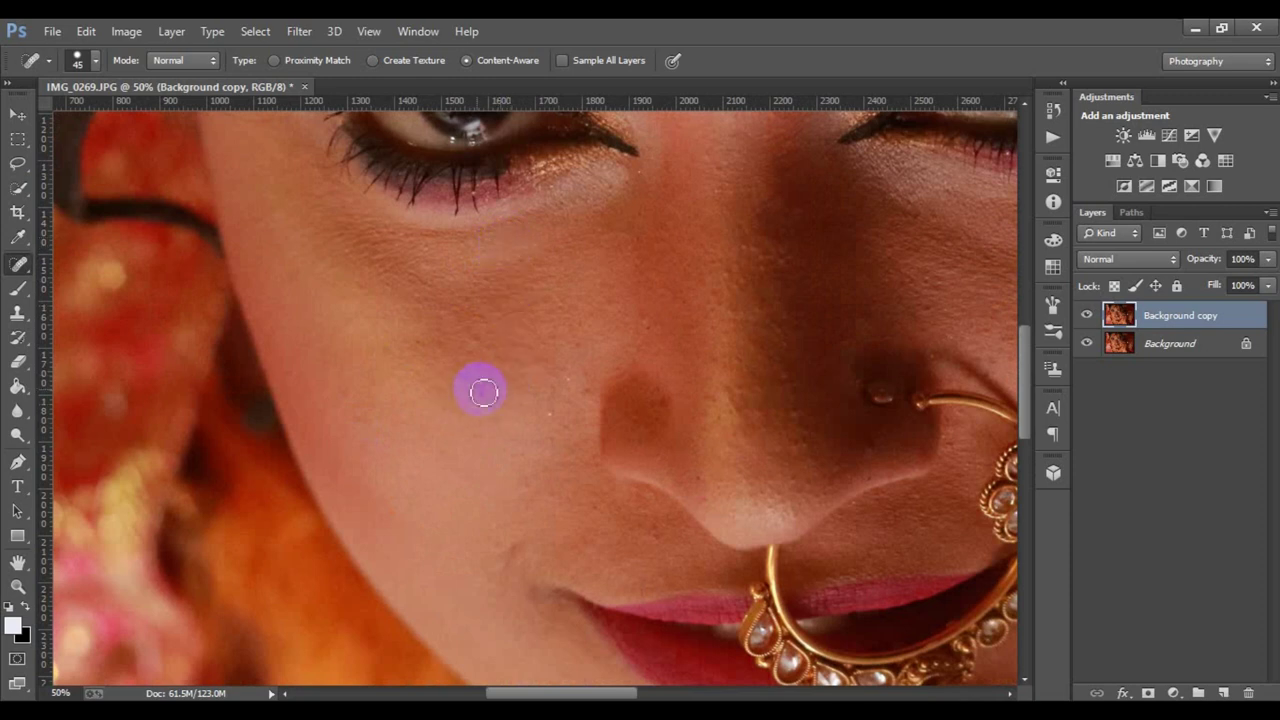
pyautogui.click(568, 392)
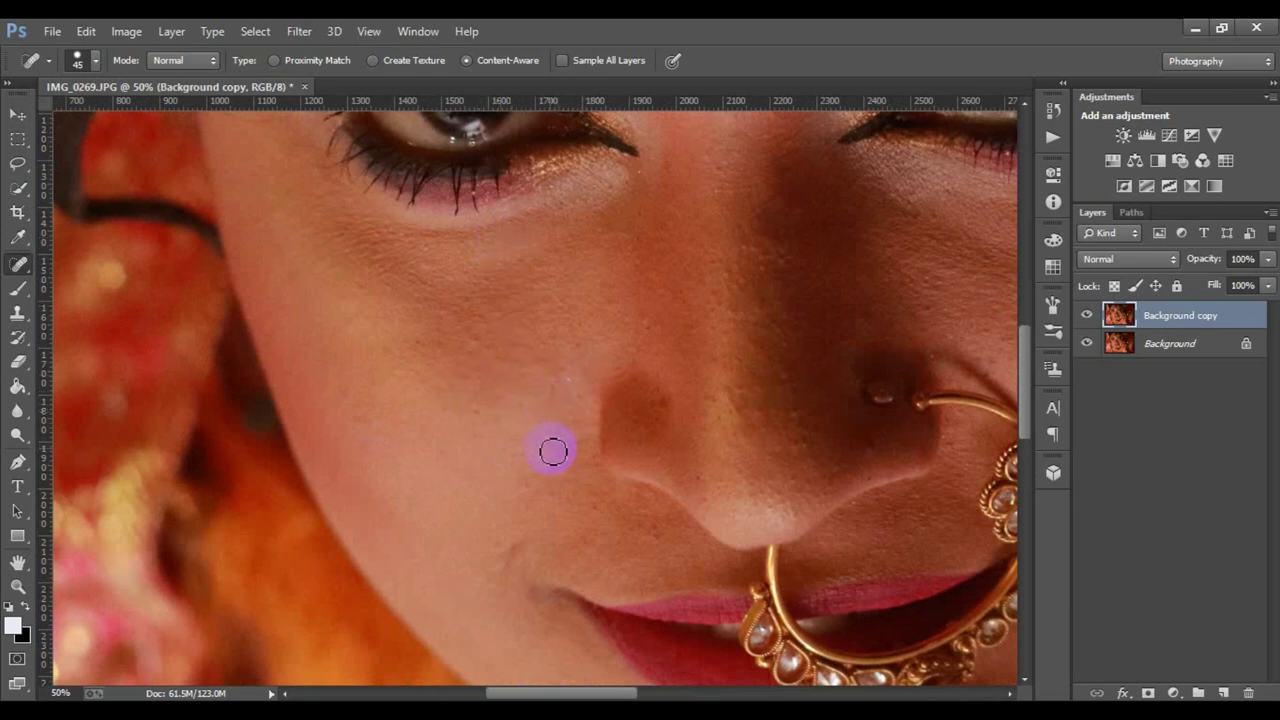
pyautogui.moveTo(553, 452)
pyautogui.mouseDown()
pyautogui.moveTo(609, 517)
pyautogui.moveTo(654, 537)
pyautogui.moveTo(666, 414)
pyautogui.moveTo(727, 396)
pyautogui.moveTo(737, 406)
pyautogui.mouseUp()
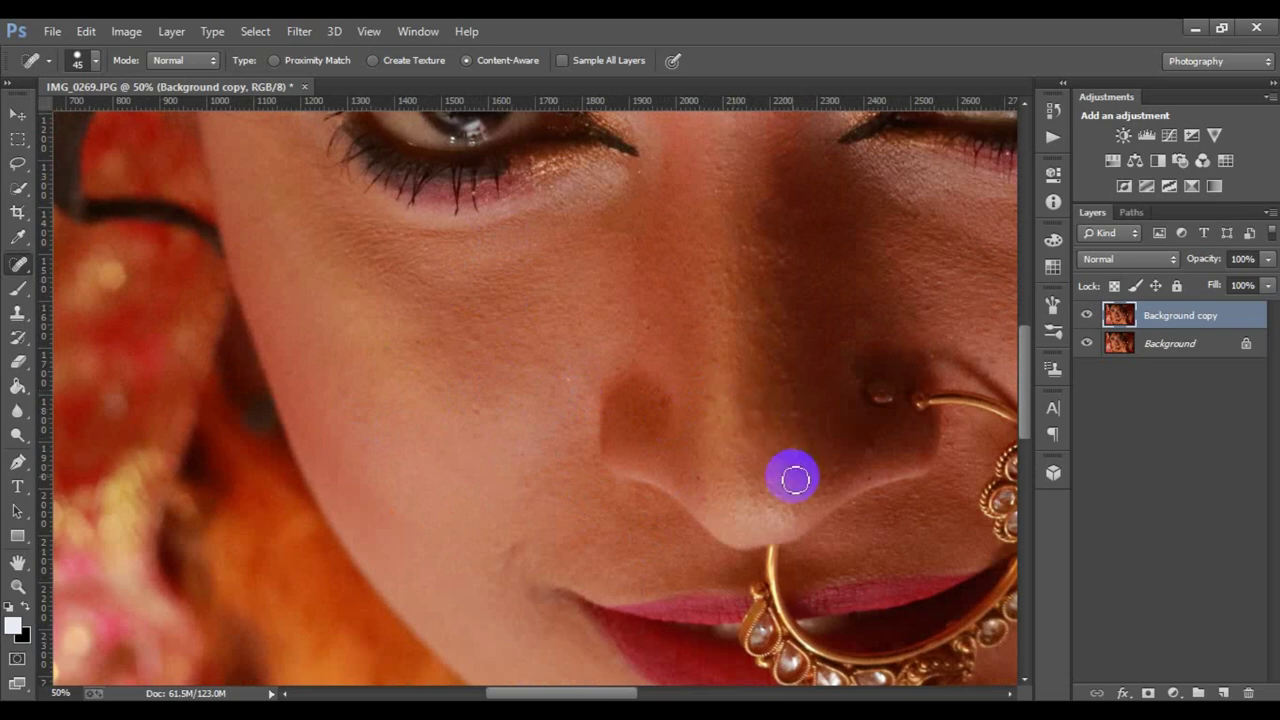
pyautogui.moveTo(805, 484)
pyautogui.mouseDown()
pyautogui.moveTo(871, 443)
pyautogui.moveTo(774, 383)
pyautogui.moveTo(442, 452)
pyautogui.mouseUp()
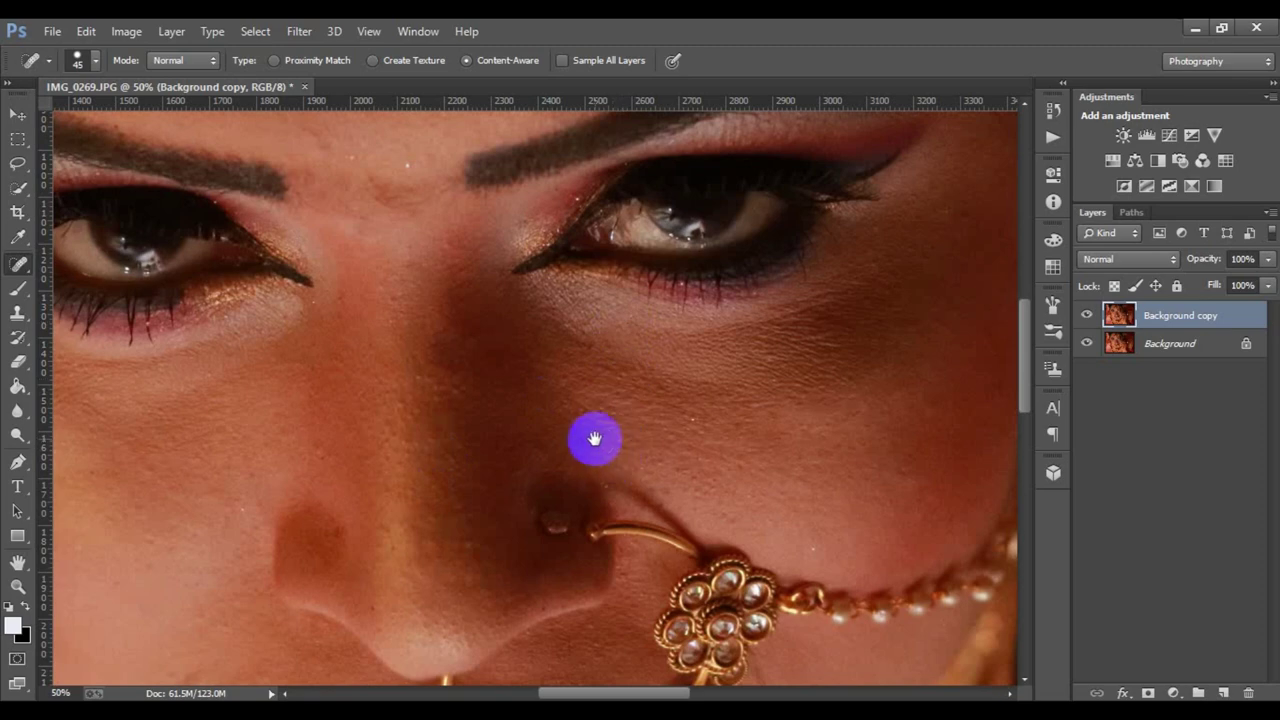
pyautogui.moveTo(605, 430); pyautogui.dragTo(609, 421)
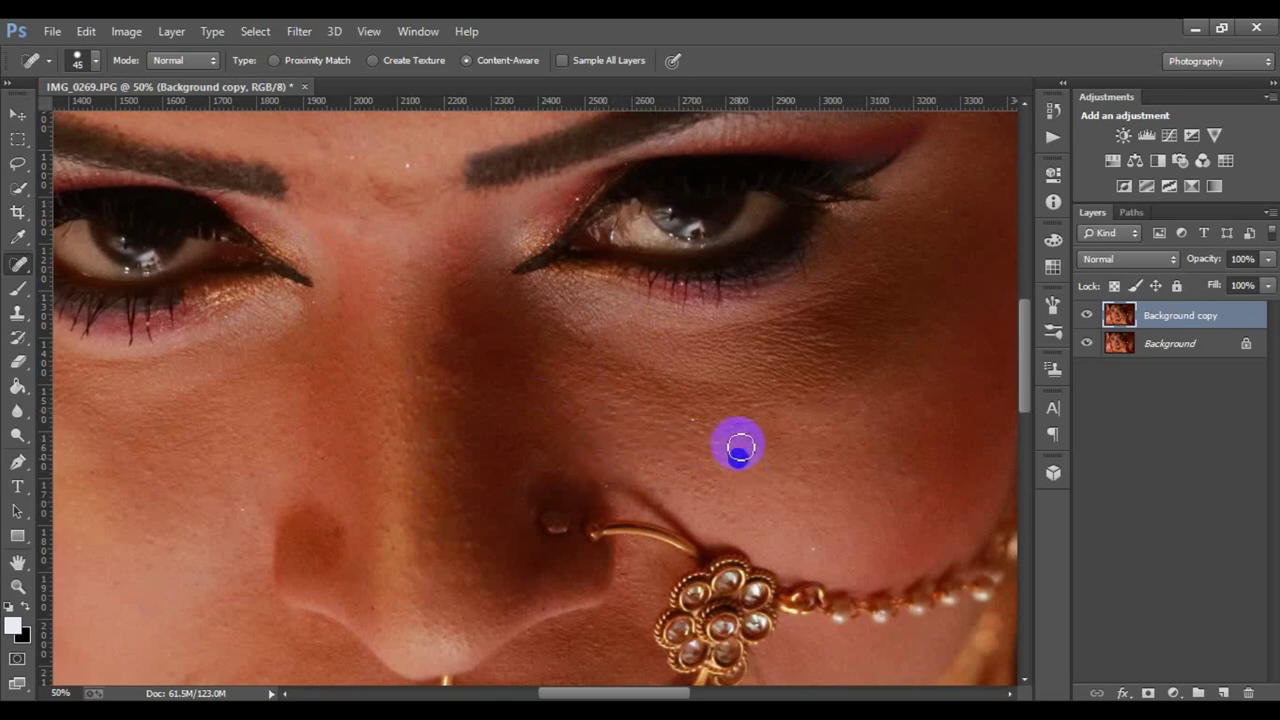
pyautogui.click(767, 367)
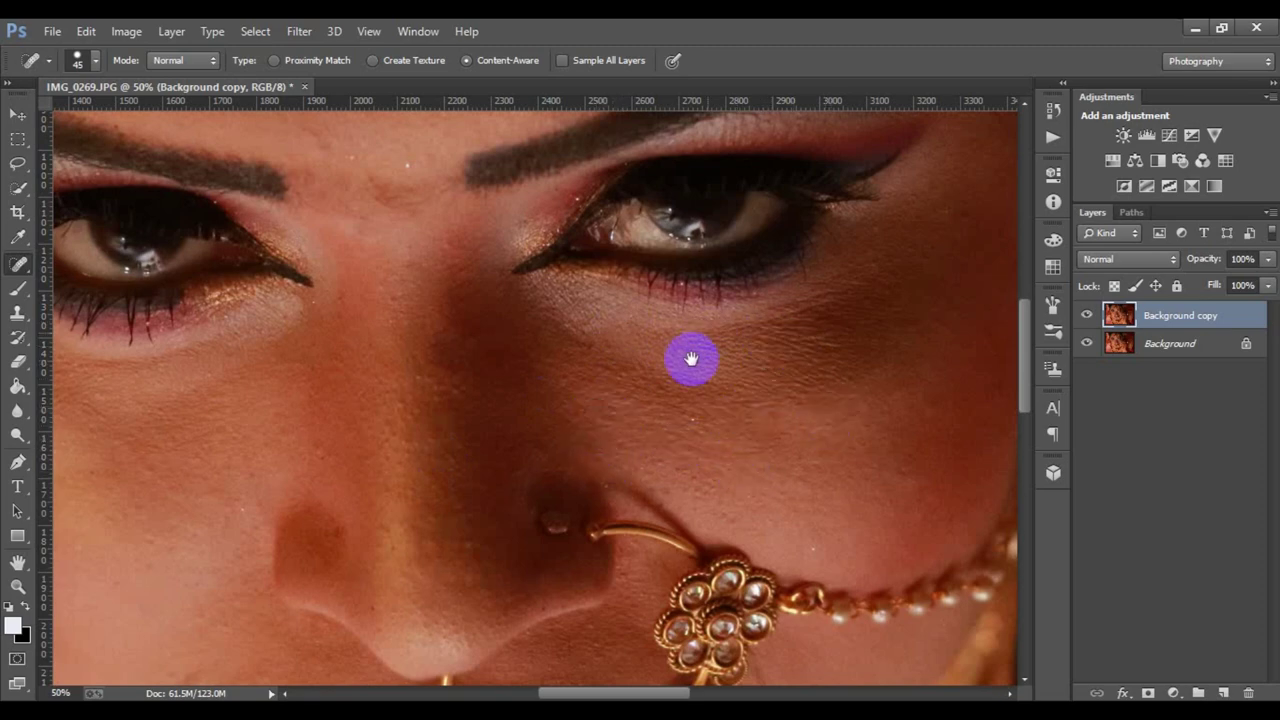
# Heal spots between the brows, below the bindi and across the upper forehead.
pyautogui.moveTo(691, 357)
pyautogui.mouseDown()
pyautogui.moveTo(534, 434)
pyautogui.moveTo(814, 549)
pyautogui.moveTo(786, 440)
pyautogui.moveTo(714, 434)
pyautogui.mouseUp()
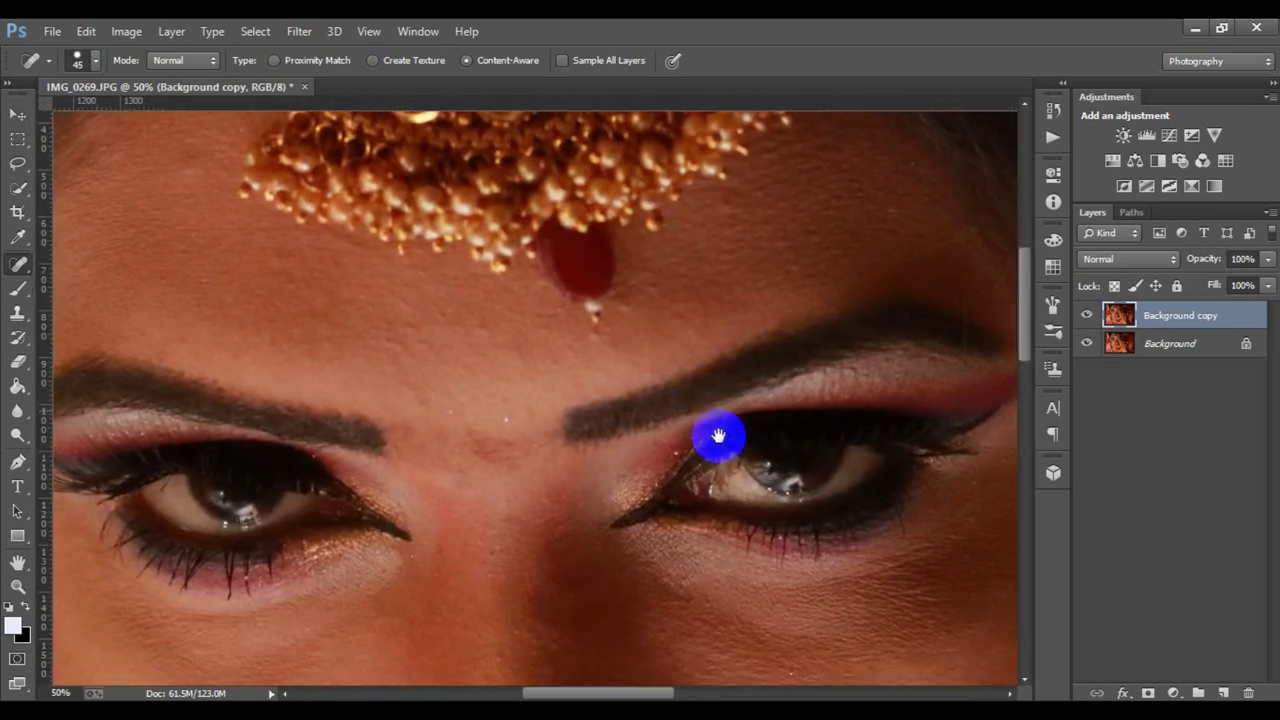
pyautogui.hotkey('ctrl', 'r')
pyautogui.moveTo(451, 412)
pyautogui.mouseDown()
pyautogui.moveTo(410, 393)
pyautogui.moveTo(480, 343)
pyautogui.moveTo(508, 345)
pyautogui.moveTo(423, 346)
pyautogui.moveTo(400, 323)
pyautogui.moveTo(569, 352)
pyautogui.mouseUp()
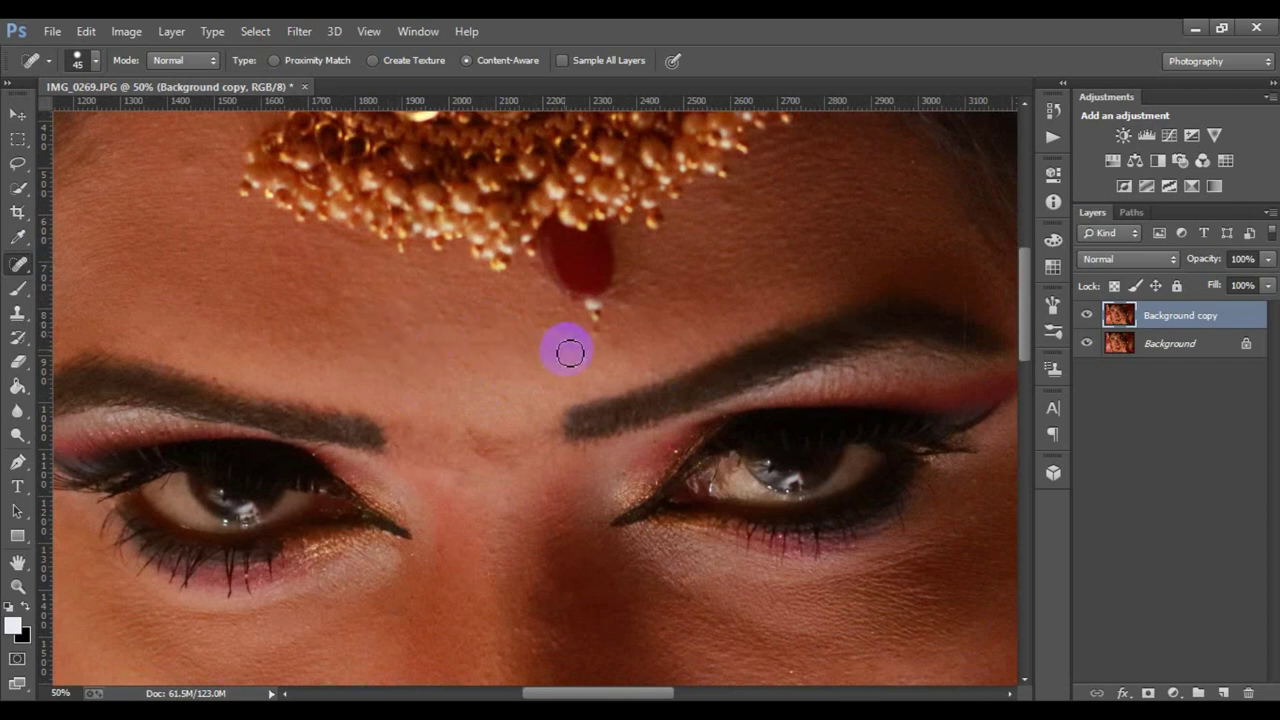
pyautogui.click(548, 322)
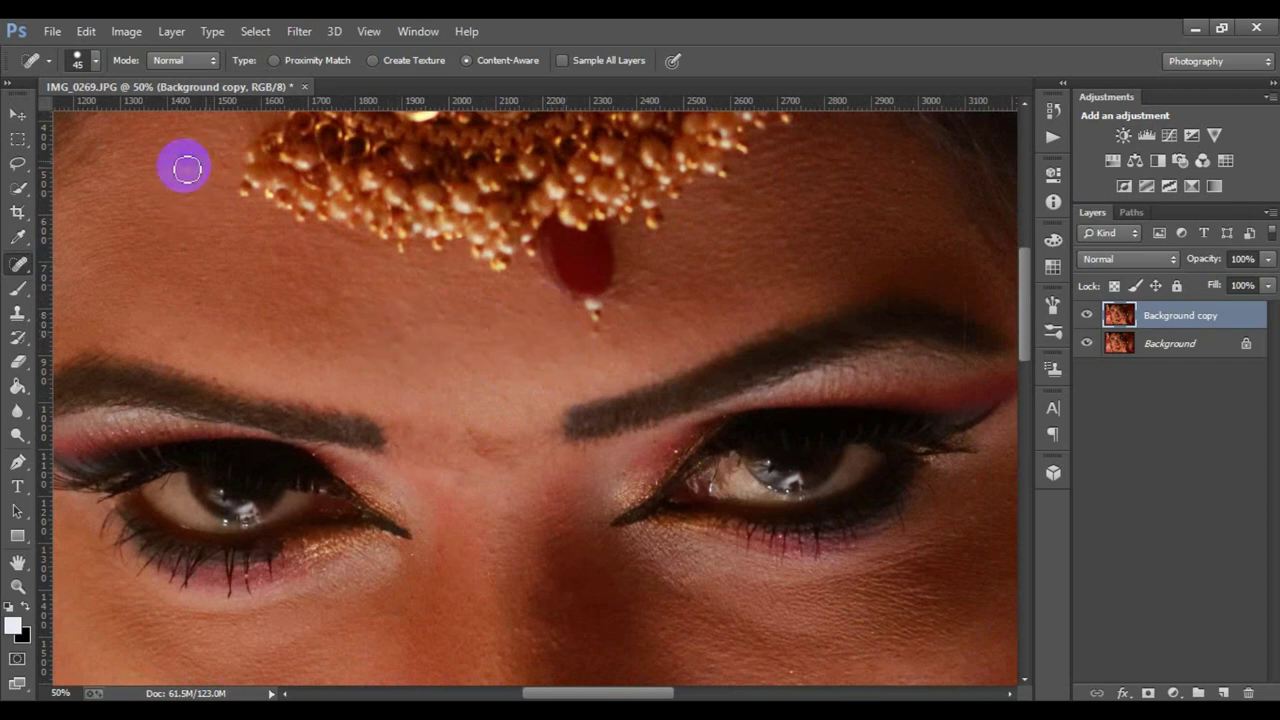
pyautogui.moveTo(191, 165); pyautogui.dragTo(183, 246)
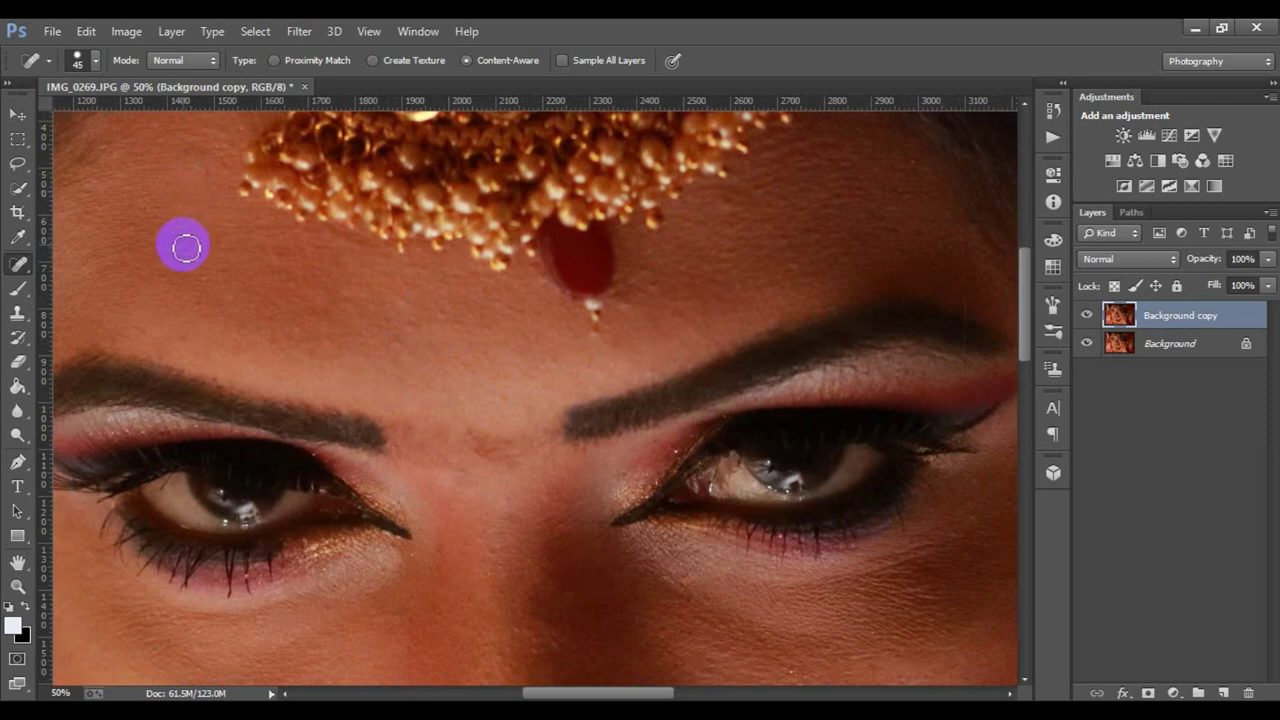
pyautogui.click(219, 267)
pyautogui.moveTo(209, 302); pyautogui.dragTo(191, 323)
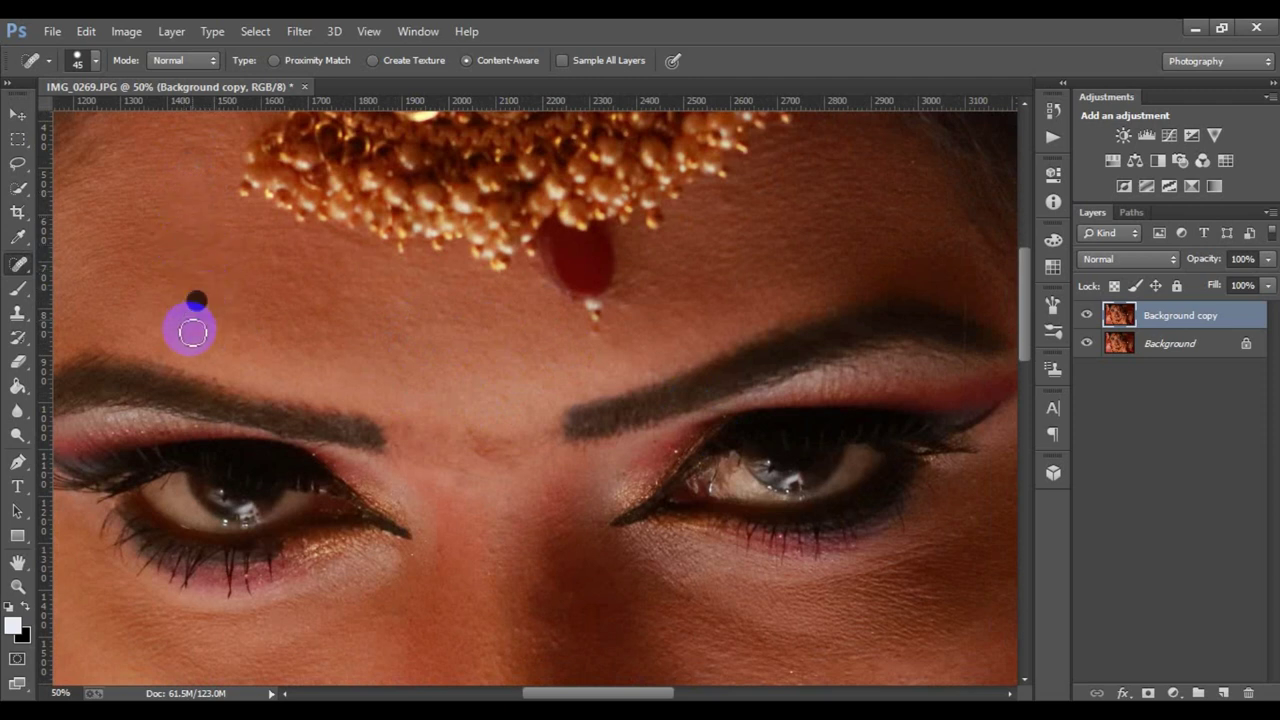
pyautogui.click(180, 334)
pyautogui.click(273, 345)
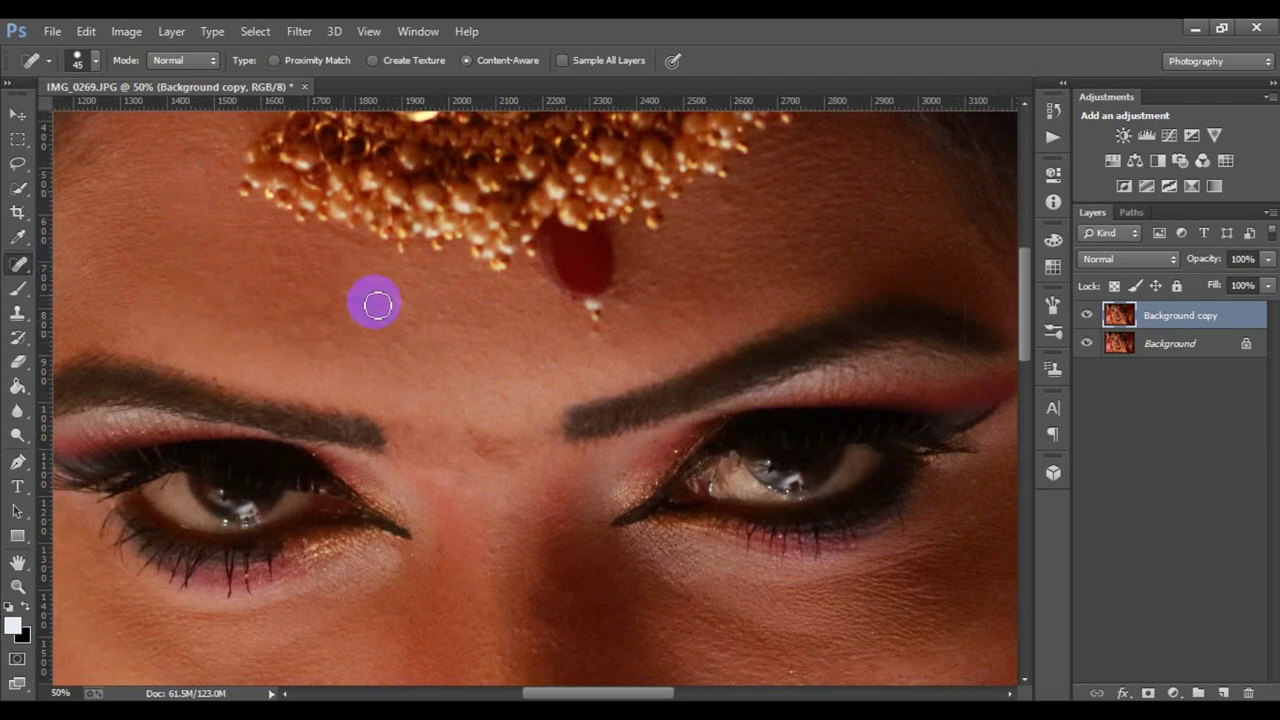
pyautogui.moveTo(451, 437)
pyautogui.mouseDown()
pyautogui.moveTo(257, 543)
pyautogui.moveTo(663, 666)
pyautogui.mouseUp()
# Heal blemishes above the brow, beside the eye's outer corner and on the chin.
pyautogui.moveTo(648, 592)
pyautogui.mouseDown()
pyautogui.moveTo(666, 583)
pyautogui.moveTo(700, 620)
pyautogui.mouseUp()
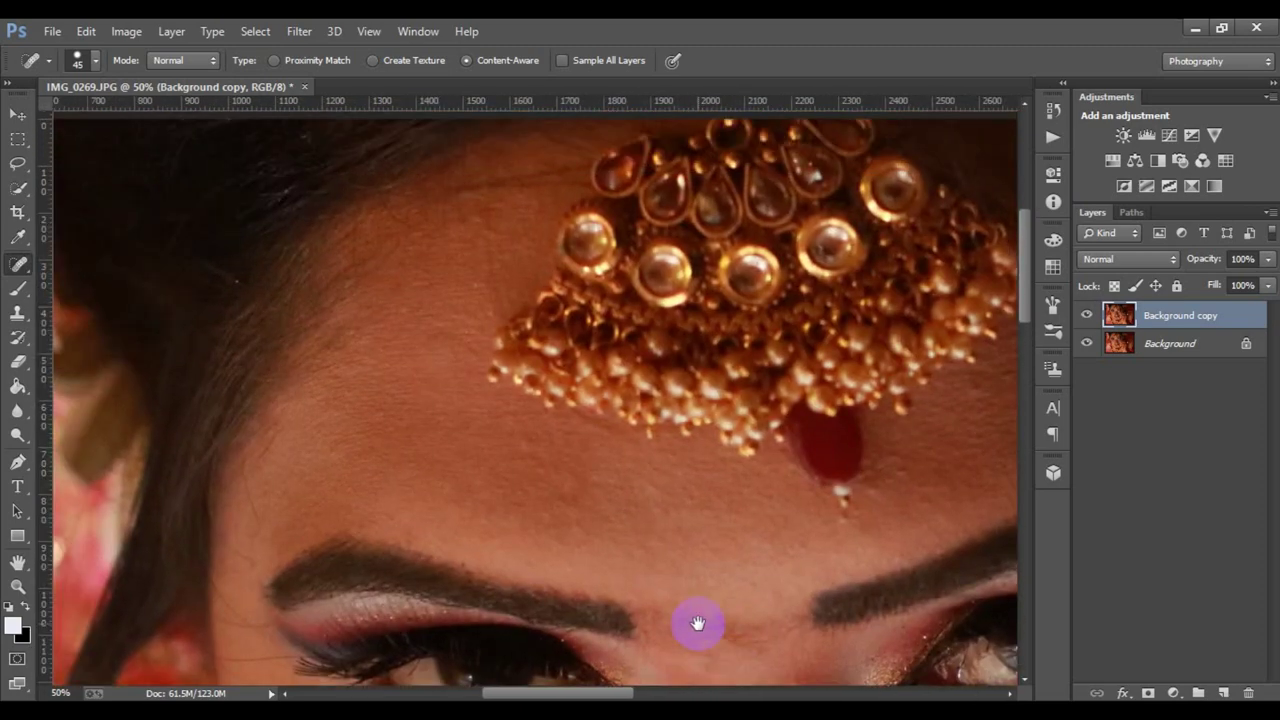
pyautogui.click(258, 514)
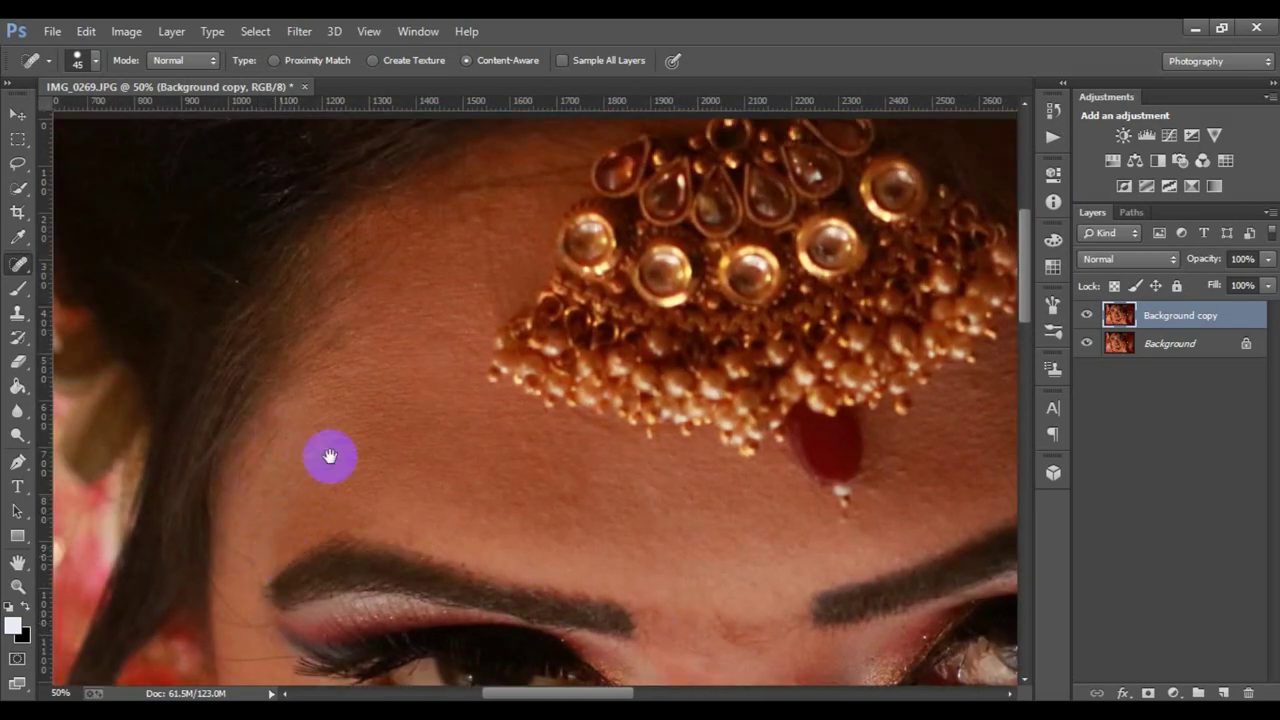
pyautogui.scroll(-3, 340, 440)
pyautogui.hscroll(-2, 340, 440)
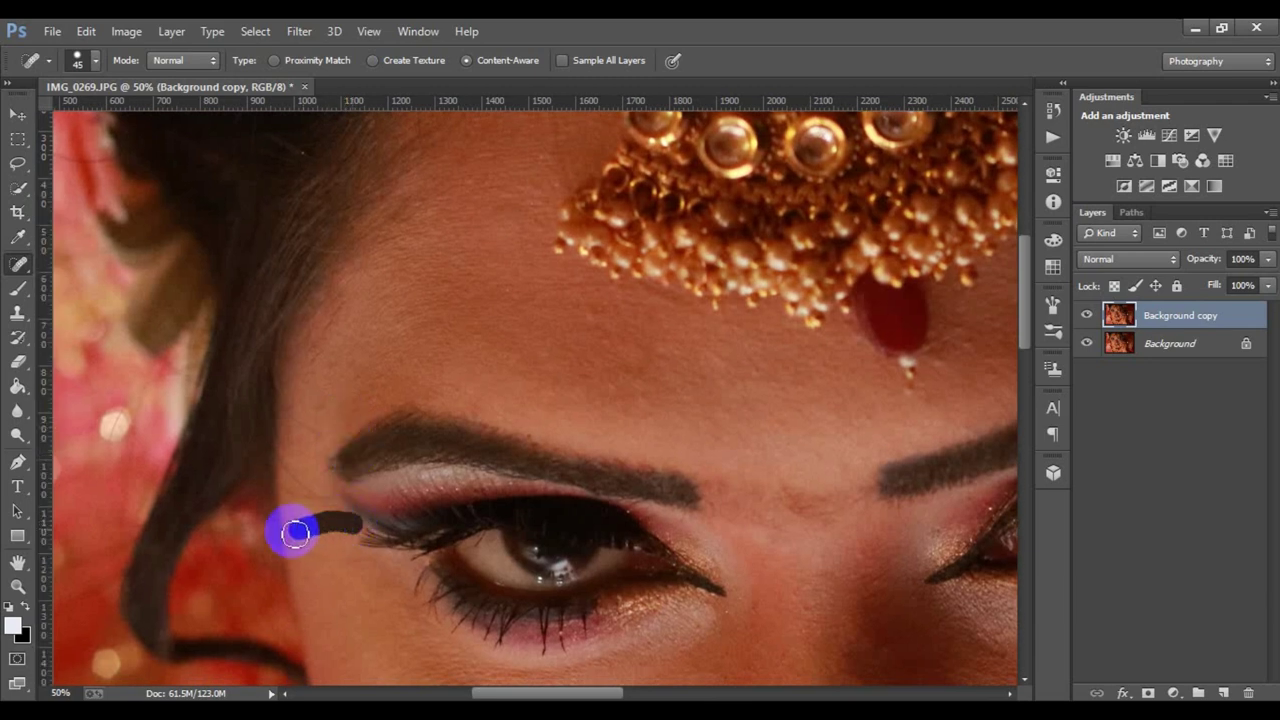
pyautogui.moveTo(341, 523)
pyautogui.mouseDown()
pyautogui.moveTo(354, 557)
pyautogui.moveTo(295, 543)
pyautogui.mouseUp()
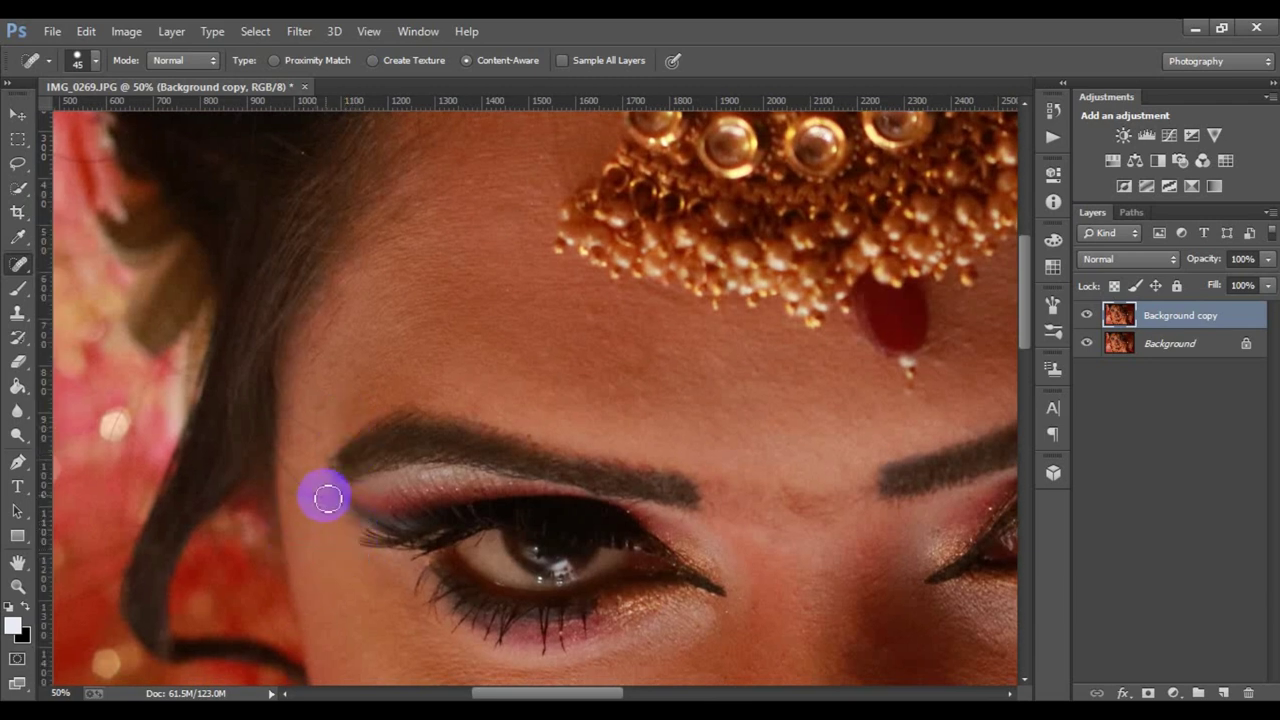
pyautogui.moveTo(328, 498)
pyautogui.mouseDown()
pyautogui.moveTo(283, 465)
pyautogui.moveTo(280, 406)
pyautogui.moveTo(337, 437)
pyautogui.mouseUp()
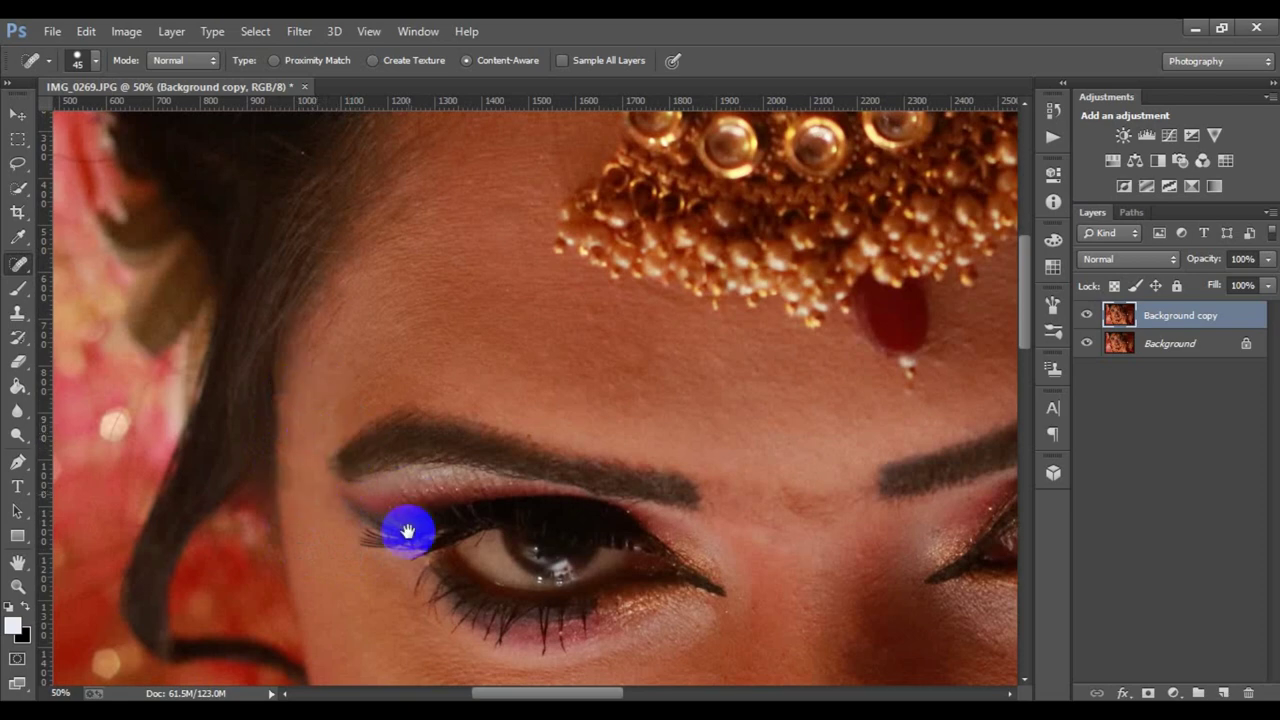
pyautogui.moveTo(408, 523); pyautogui.dragTo(371, 423)
pyautogui.scroll(2, 514, 486)
pyautogui.moveTo(550, 490)
pyautogui.mouseDown()
pyautogui.moveTo(543, 400)
pyautogui.moveTo(497, 371)
pyautogui.mouseUp()
pyautogui.click(494, 371)
pyautogui.click(508, 330)
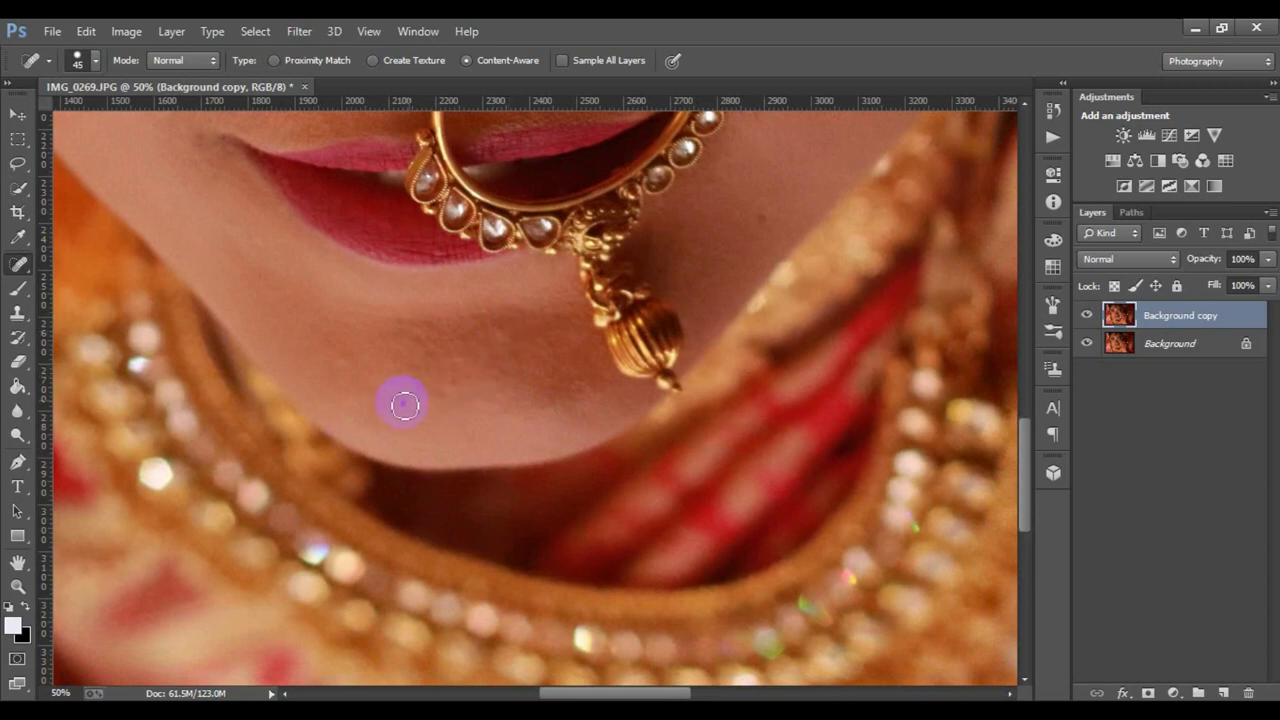
pyautogui.click(760, 215)
# Heal two light cheek spots and merge the visible layers into one Background layer.
pyautogui.moveTo(705, 277)
pyautogui.mouseDown()
pyautogui.moveTo(583, 414)
pyautogui.moveTo(620, 369)
pyautogui.moveTo(708, 500)
pyautogui.moveTo(555, 531)
pyautogui.mouseUp()
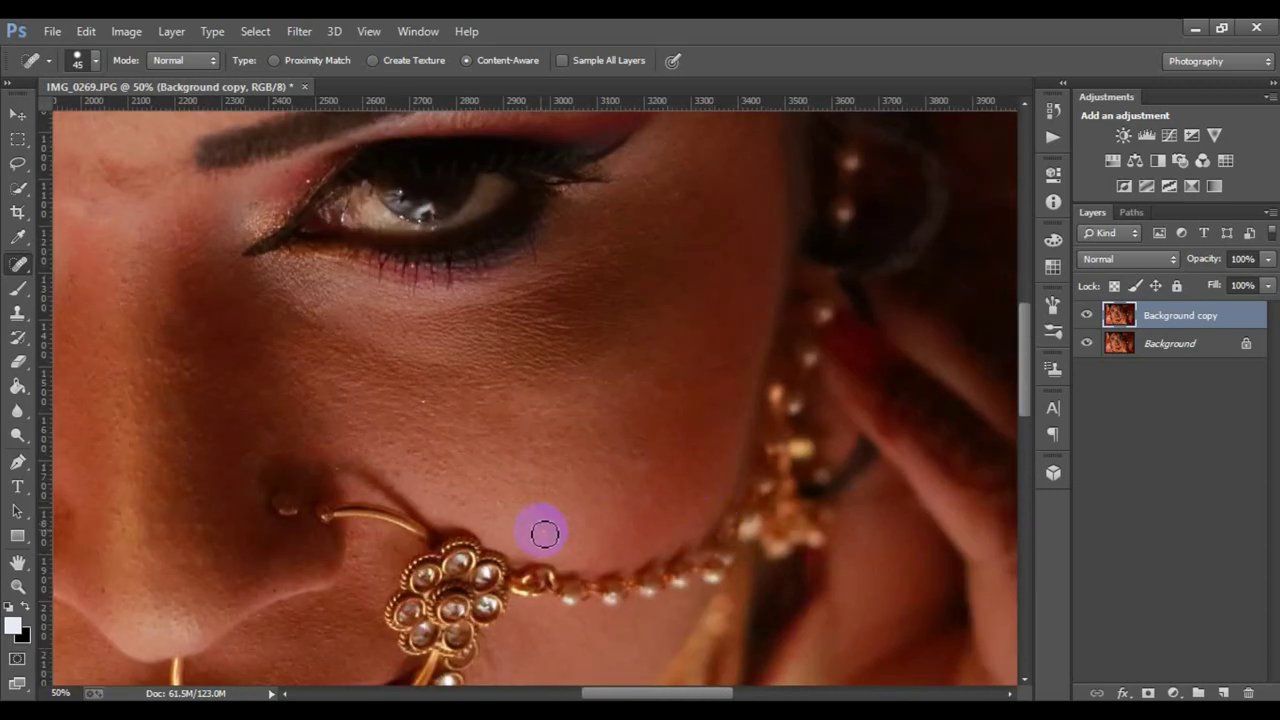
pyautogui.click(443, 403)
pyautogui.click(496, 422)
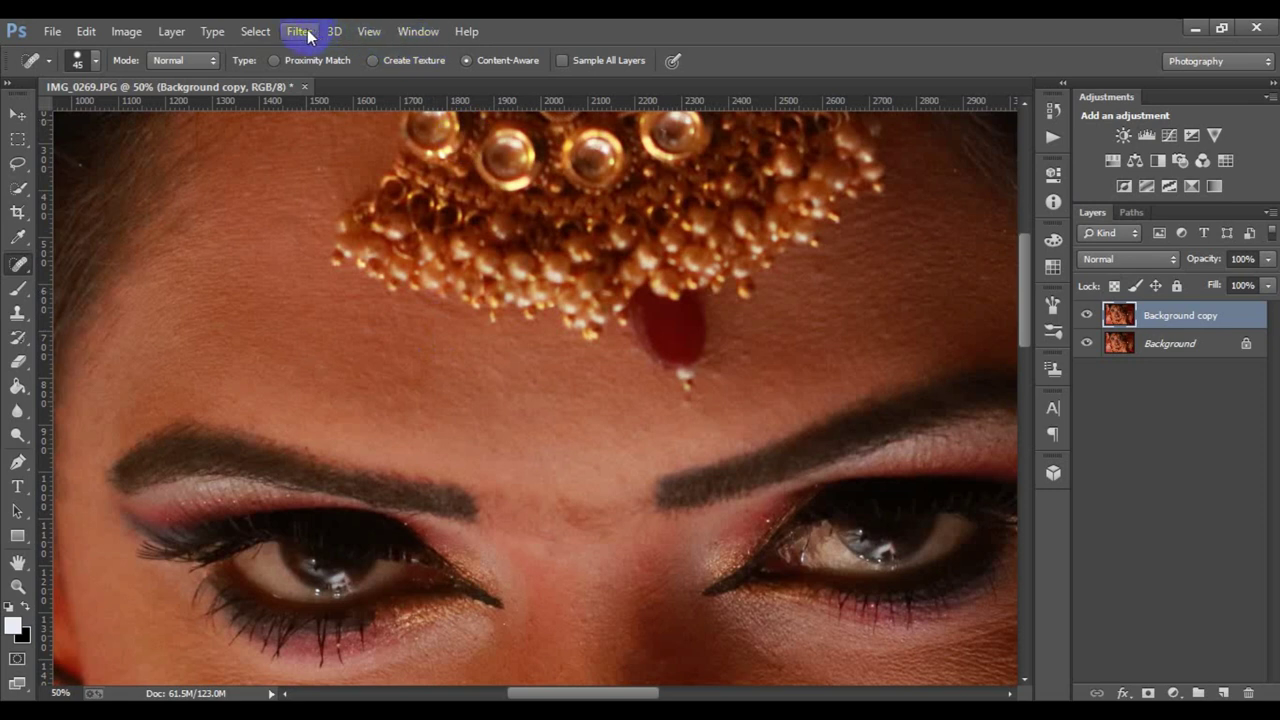
pyautogui.rightClick(1166, 329)
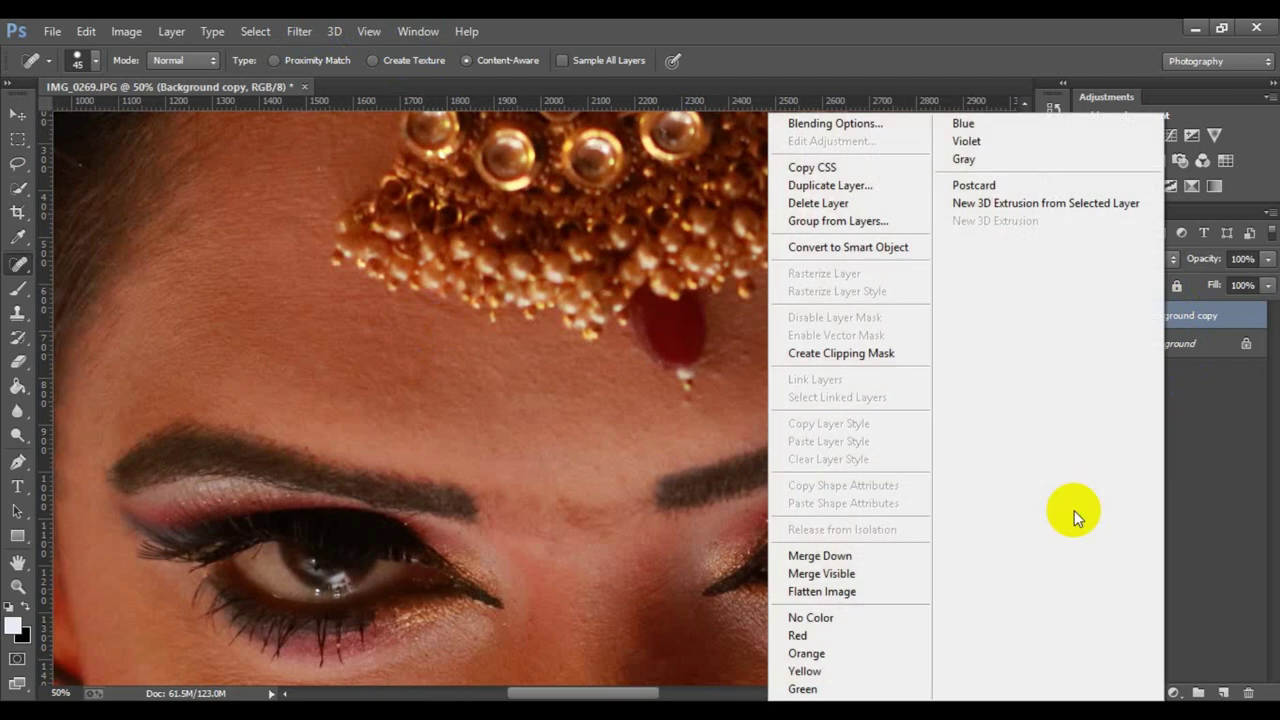
pyautogui.click(825, 574)
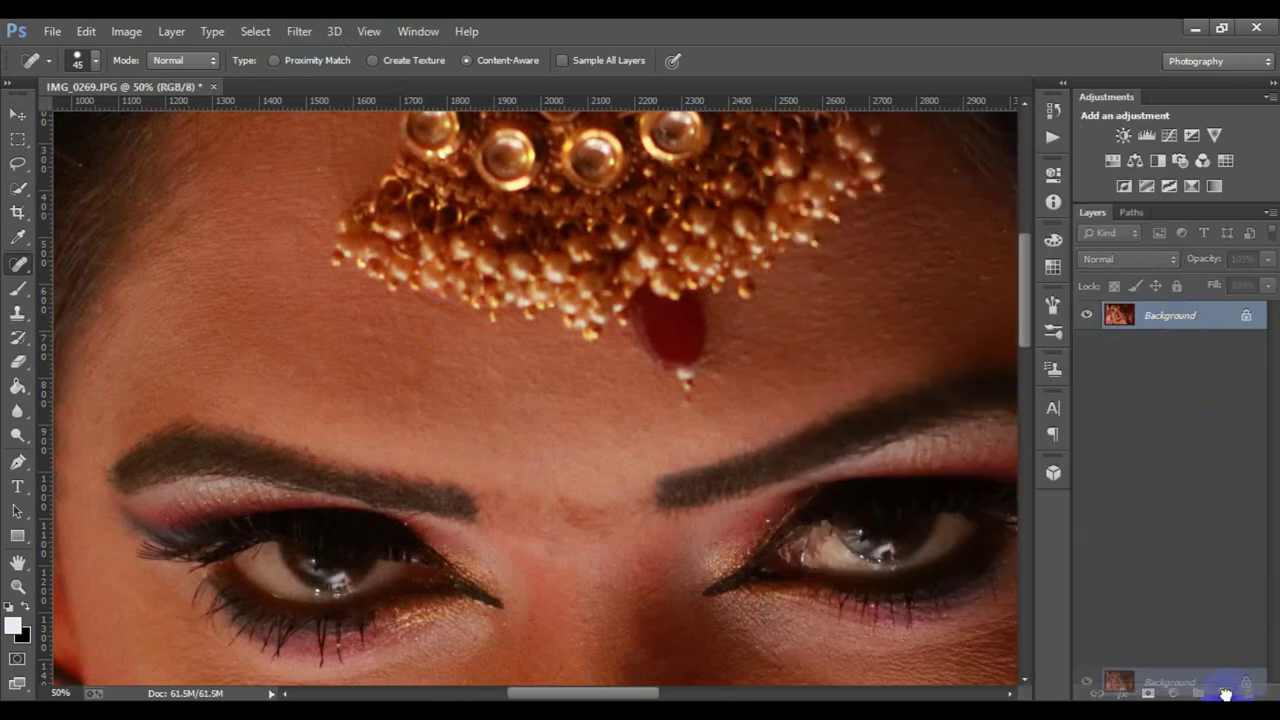
# Duplicate the merged Background, invert the copy with Ctrl+I and set it to Vivid Light.
pyautogui.moveTo(1170, 315); pyautogui.dragTo(1223, 692)
pyautogui.click(1143, 318)
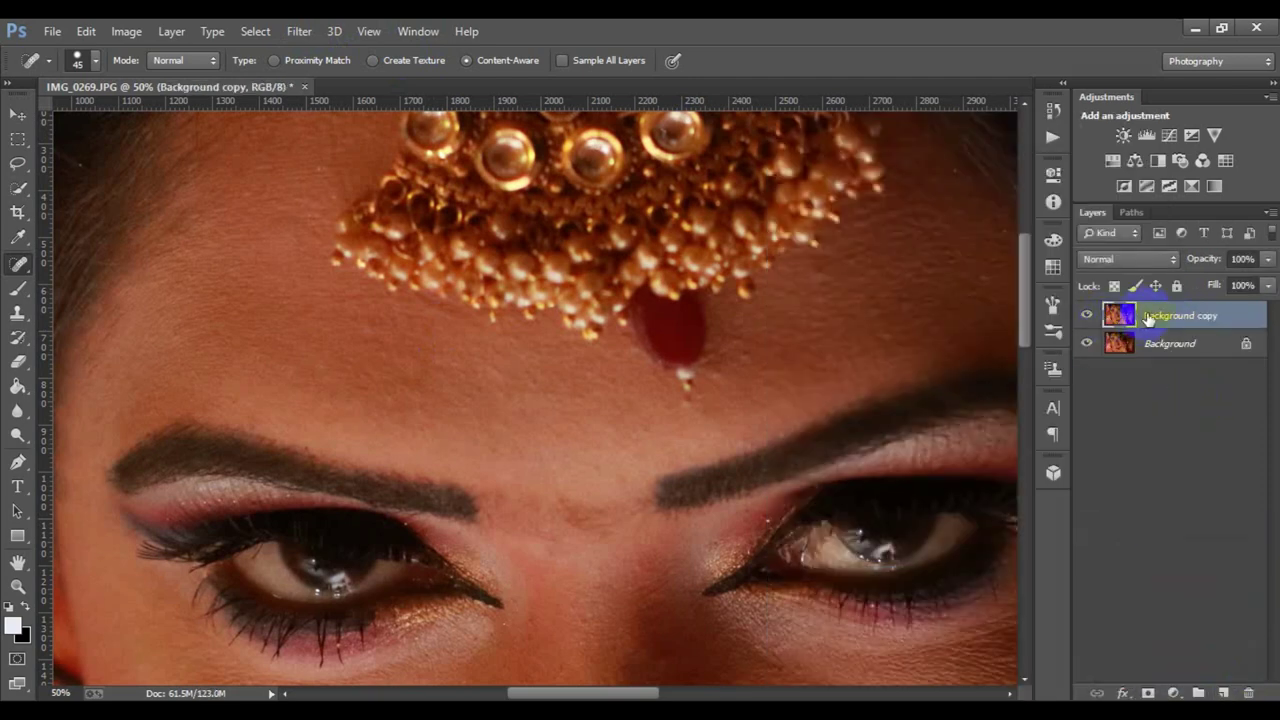
pyautogui.rightClick(1163, 318)
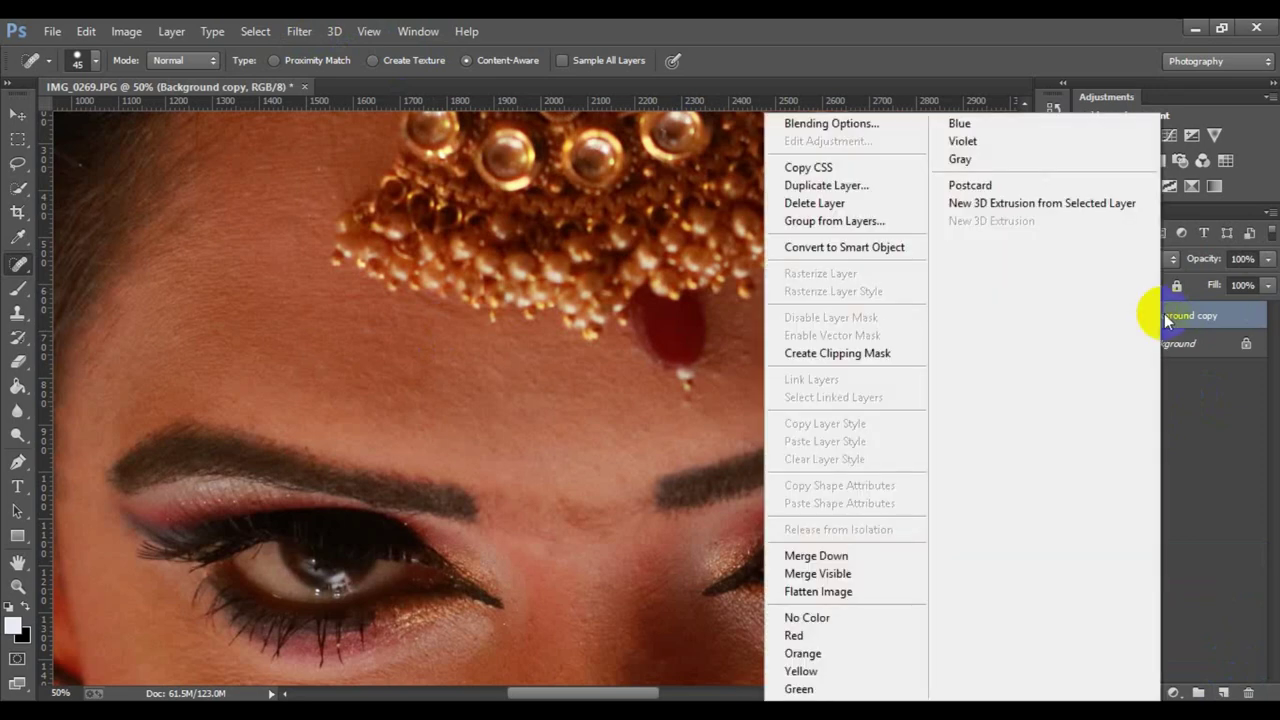
pyautogui.click(1257, 428)
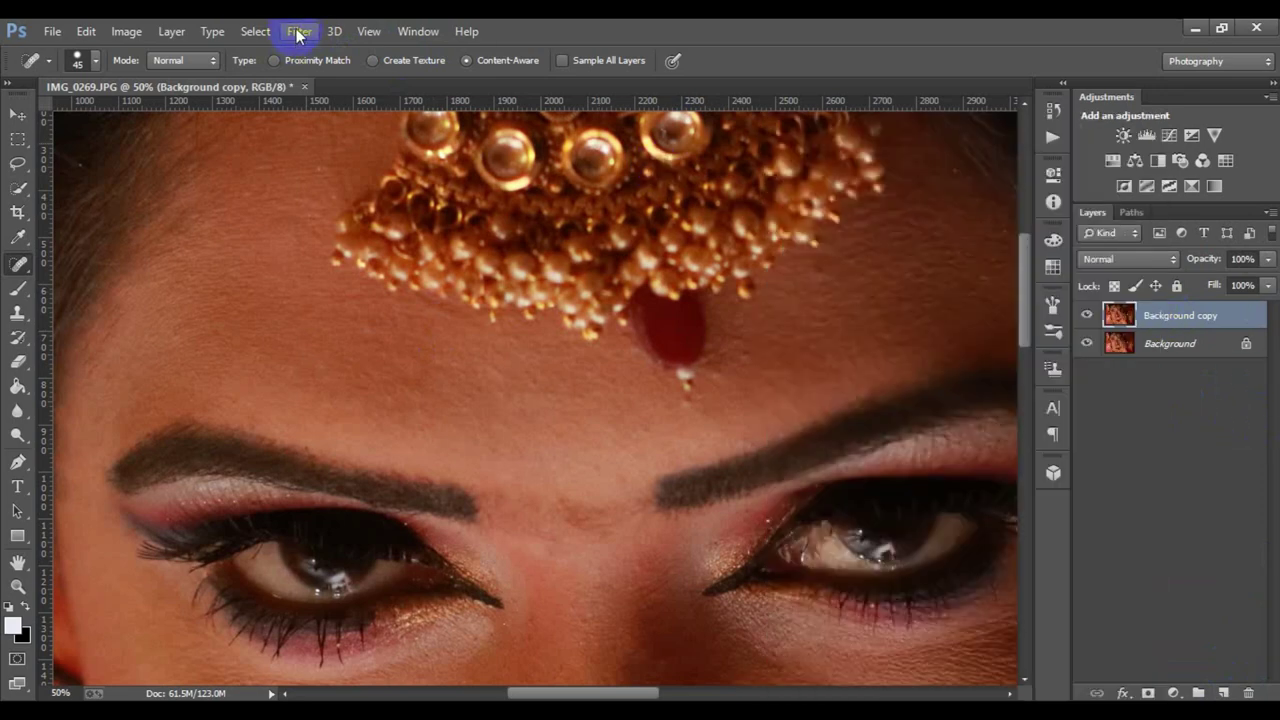
pyautogui.moveTo(819, 151)
pyautogui.mouseDown()
pyautogui.moveTo(857, 206)
pyautogui.moveTo(824, 244)
pyautogui.mouseUp()
pyautogui.hotkey('ctrl', 'i')
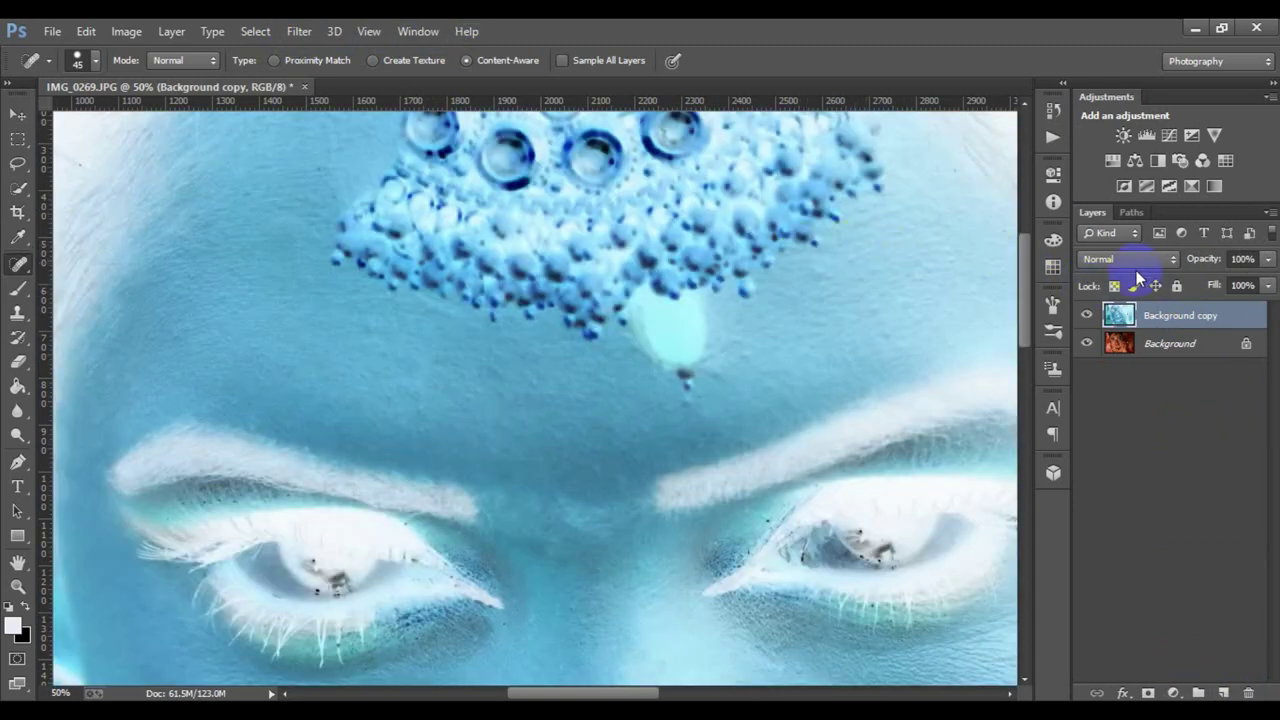
pyautogui.click(1136, 262)
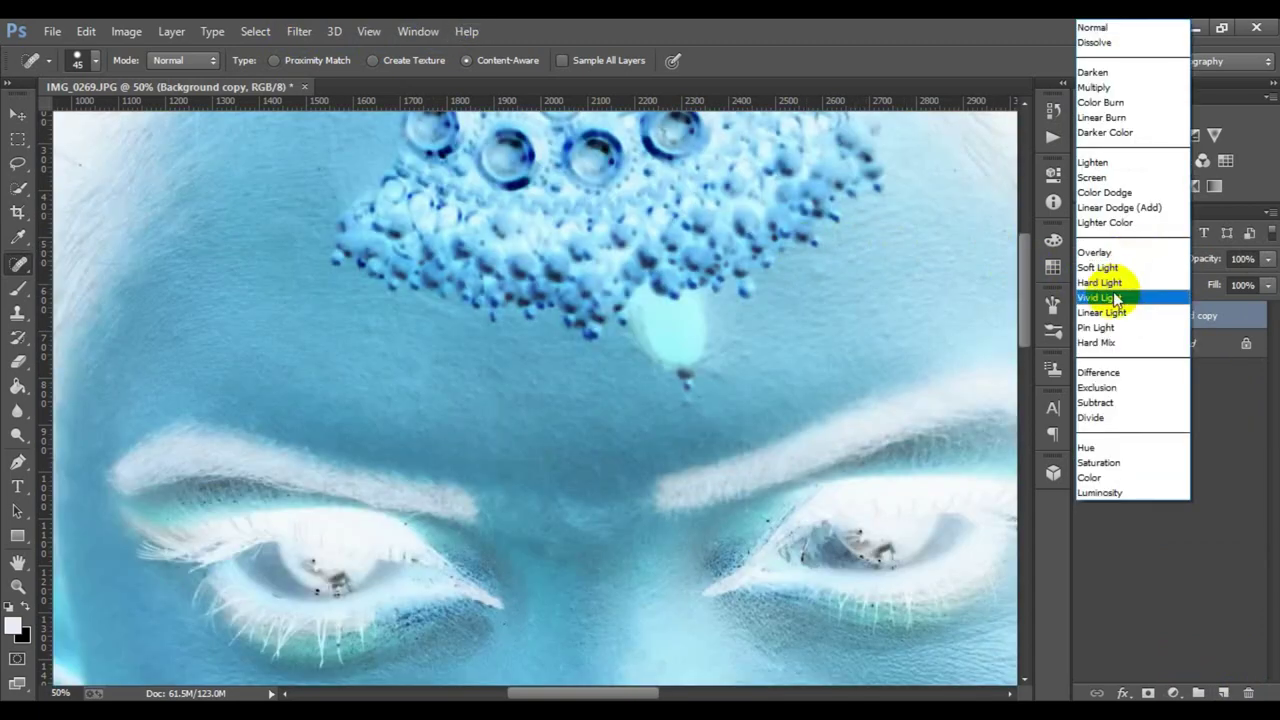
pyautogui.click(1113, 297)
pyautogui.click(299, 31)
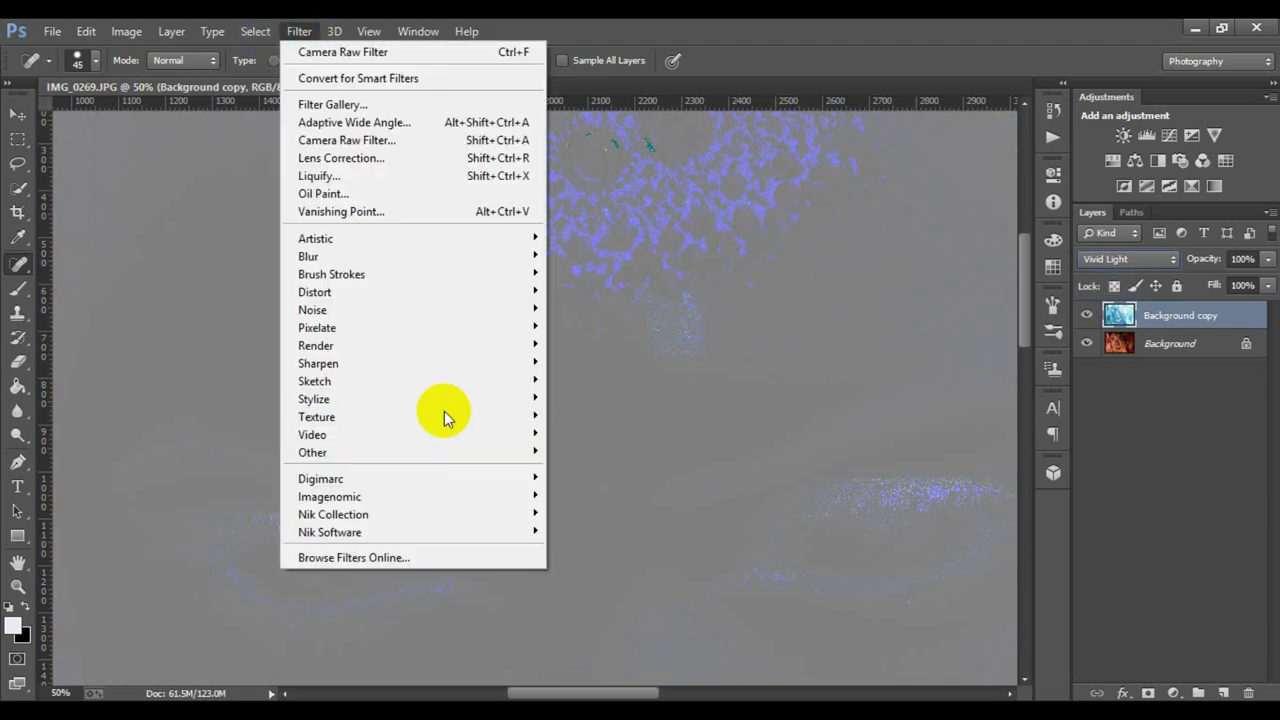
pyautogui.moveTo(312, 452)
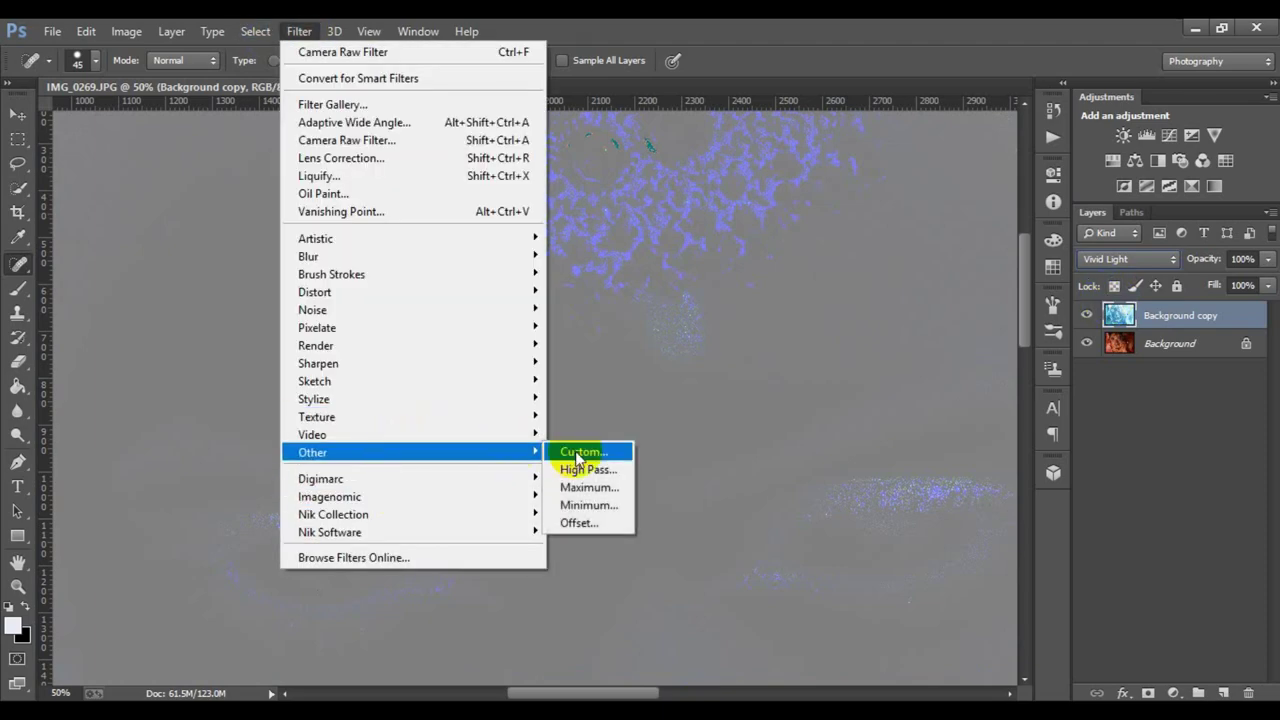
# Apply a High Pass filter with a 12.7-pixel radius to Background copy.
pyautogui.click(584, 474)
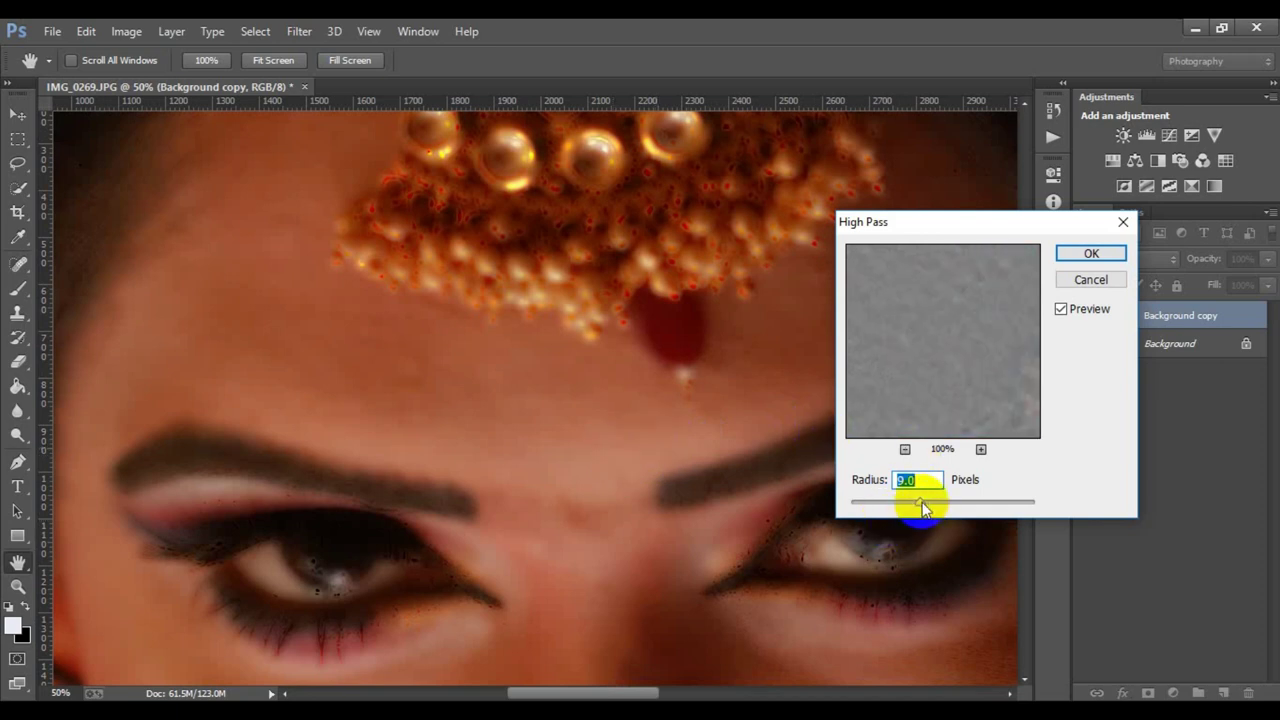
pyautogui.moveTo(927, 508); pyautogui.dragTo(932, 508)
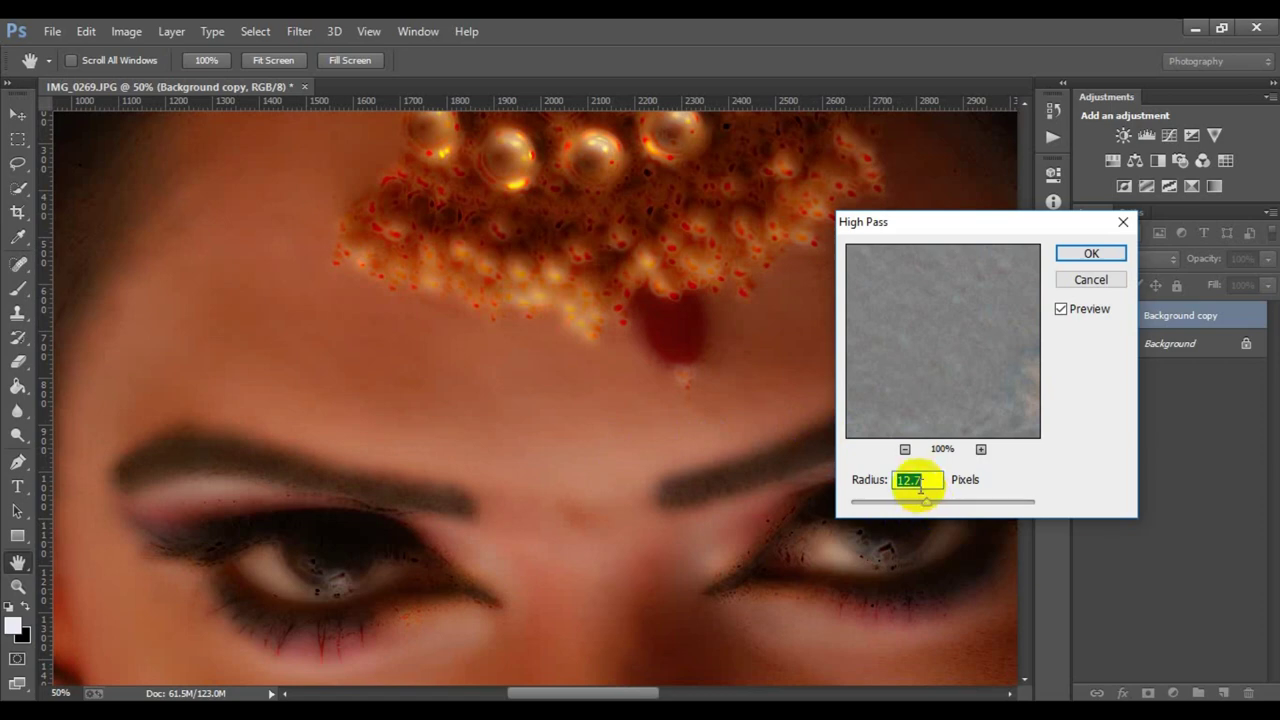
pyautogui.click(923, 264)
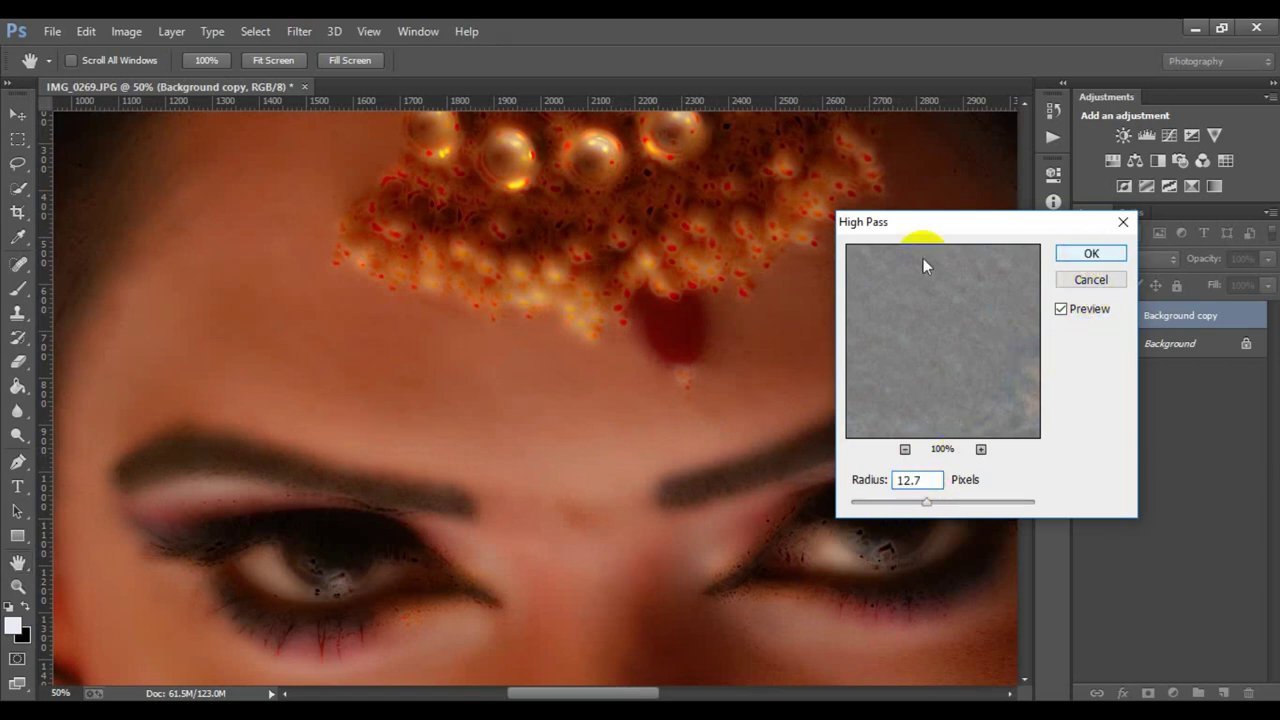
pyautogui.press('Return')
# Apply a Gaussian Blur of 4.1 pixels to Background copy.
pyautogui.click(293, 31)
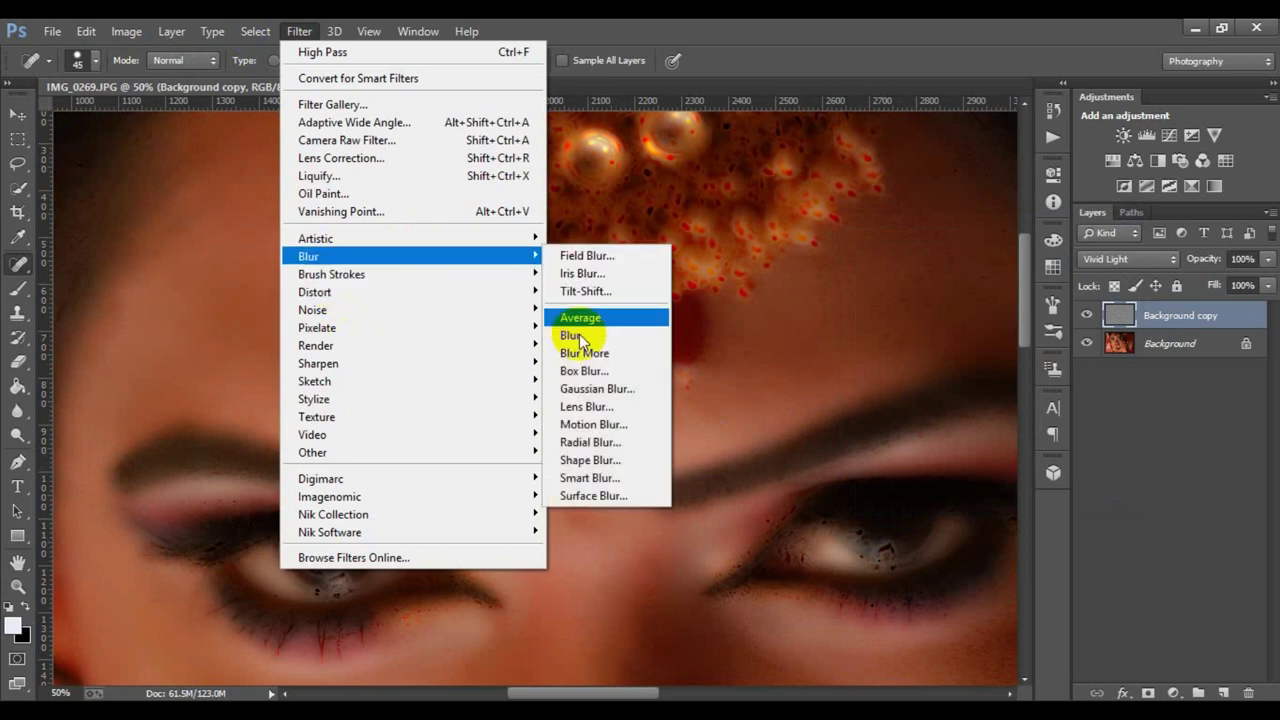
pyautogui.click(597, 388)
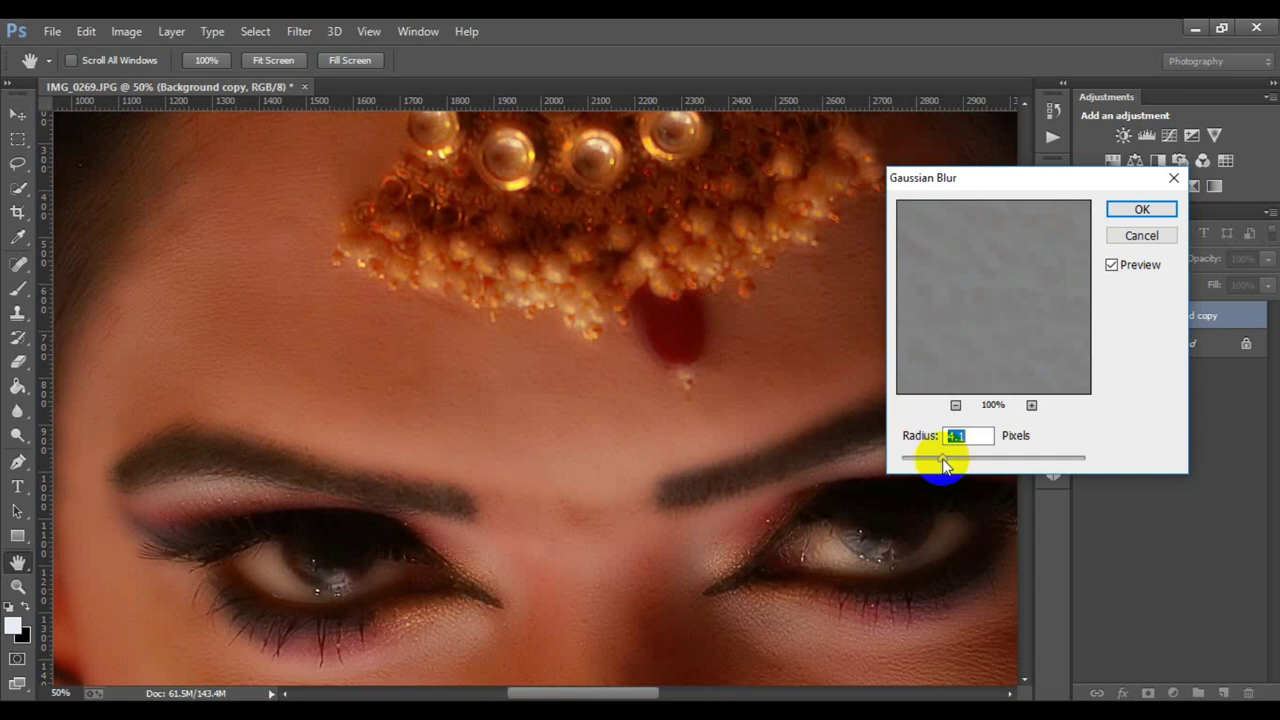
pyautogui.click(1168, 220)
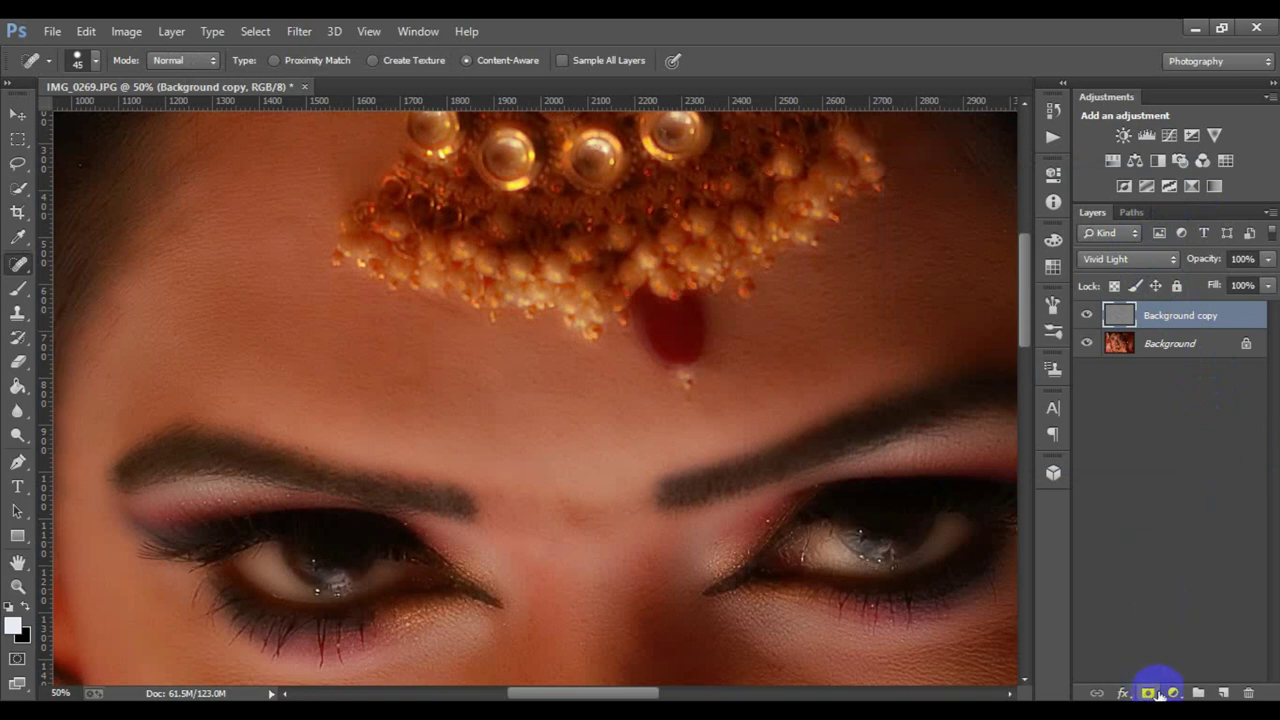
# With a white brush at 79% opacity and 52% flow, paint smoothing onto forehead and cheek.
pyautogui.click(293, 31)
pyautogui.click(531, 32)
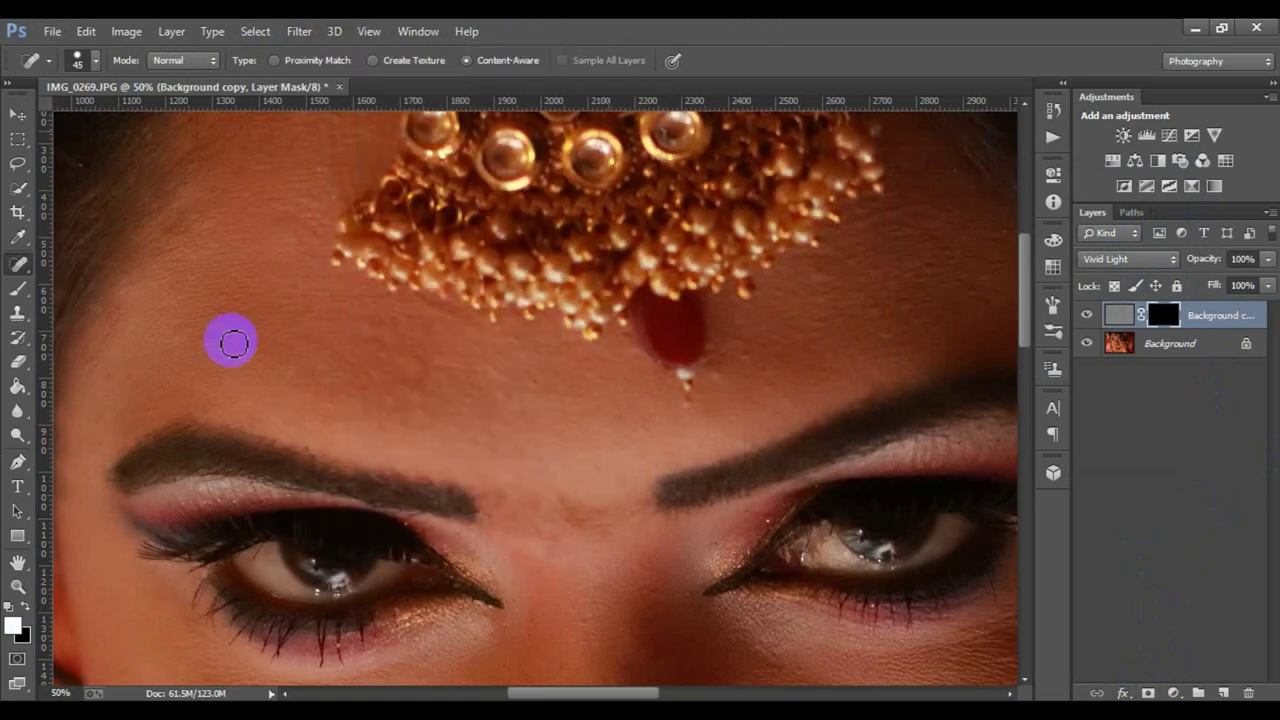
pyautogui.click(17, 290)
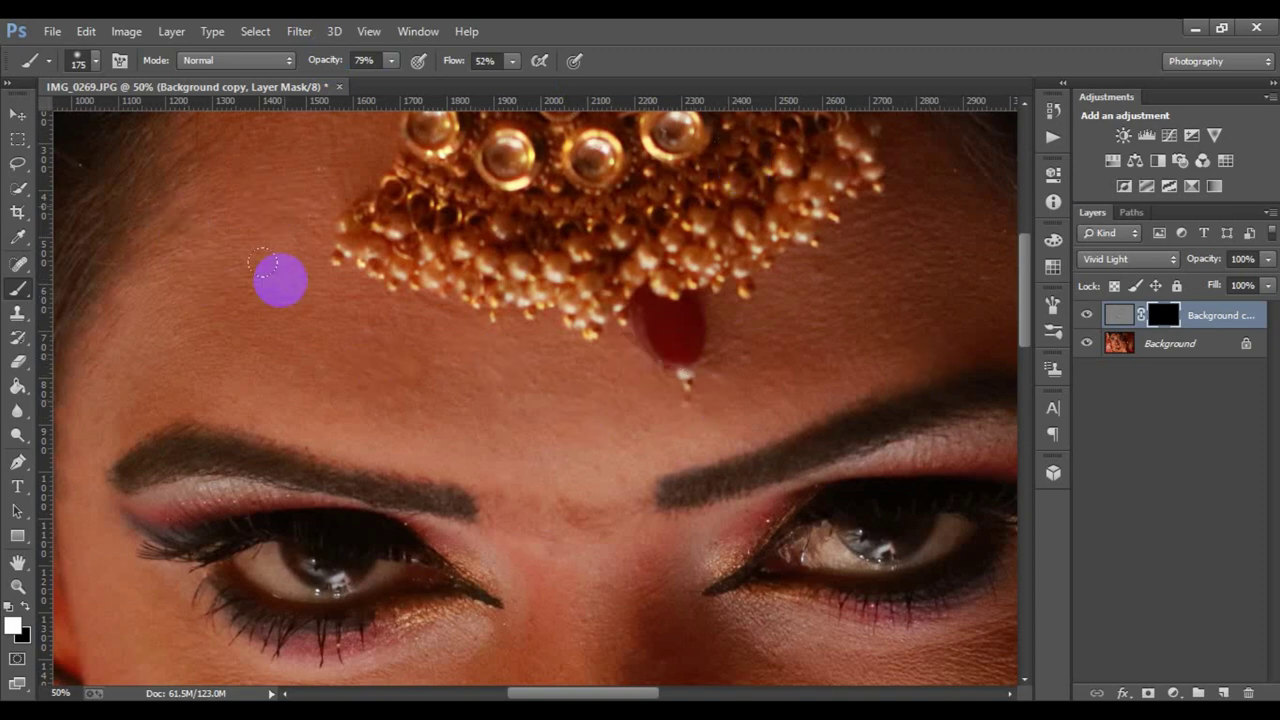
pyautogui.moveTo(280, 277); pyautogui.dragTo(590, 490)
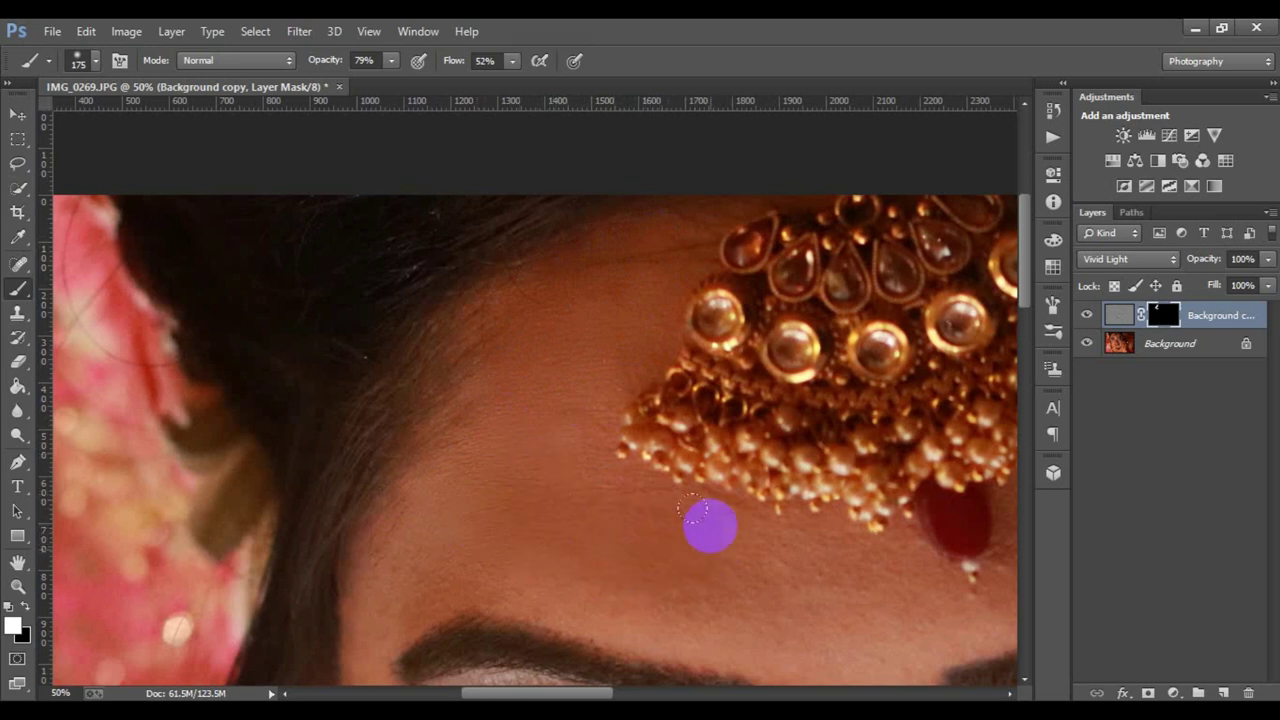
pyautogui.moveTo(693, 512); pyautogui.dragTo(549, 428)
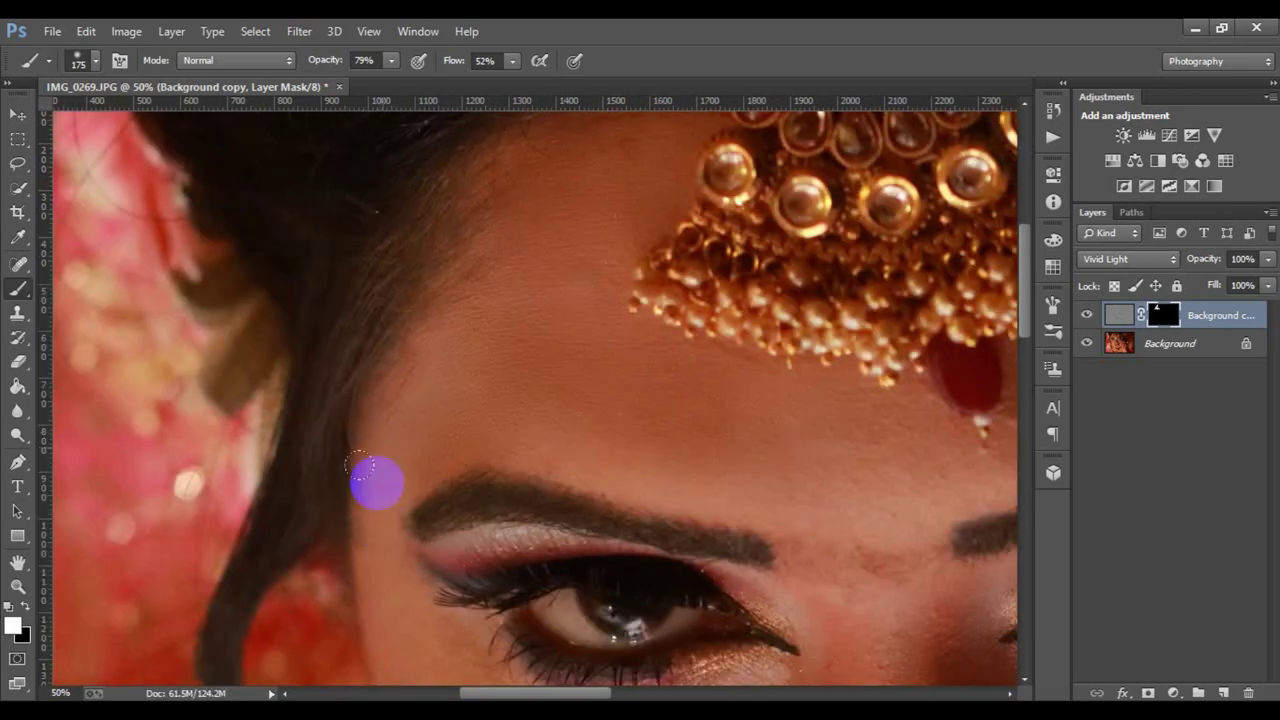
pyautogui.moveTo(374, 480); pyautogui.dragTo(373, 607)
pyautogui.scroll(-3, 392, 470)
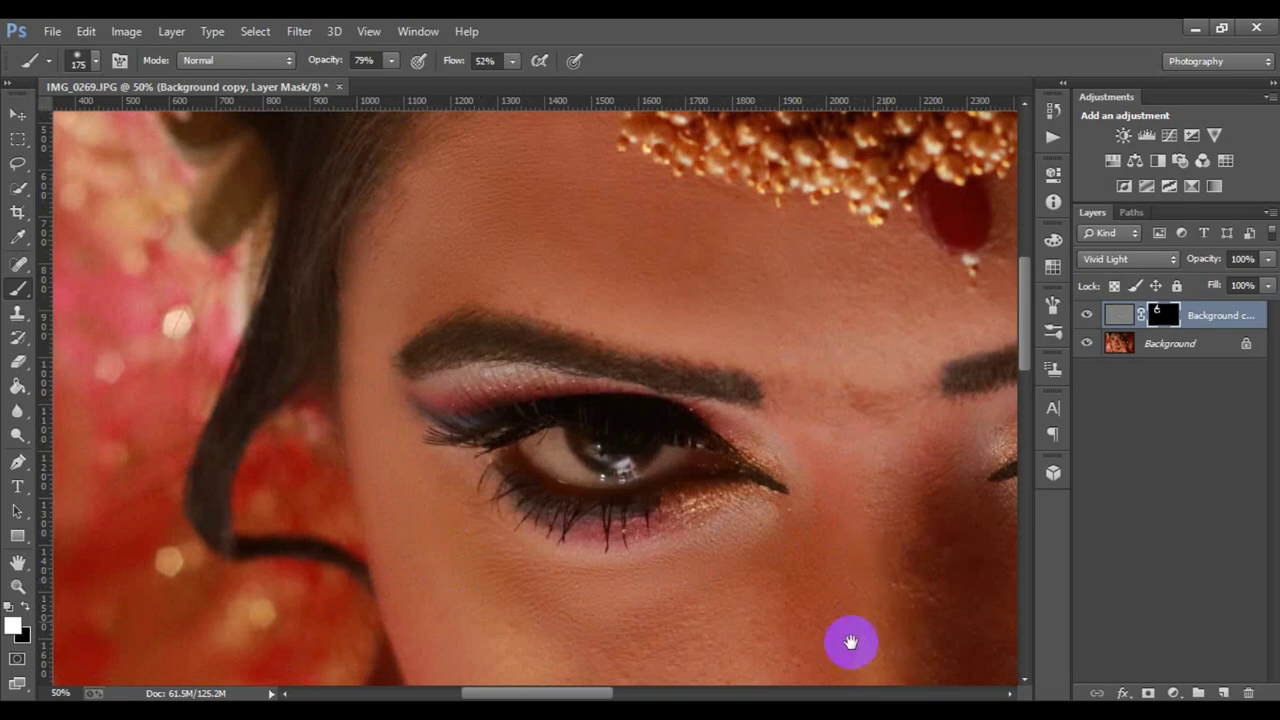
pyautogui.moveTo(848, 610); pyautogui.dragTo(848, 434)
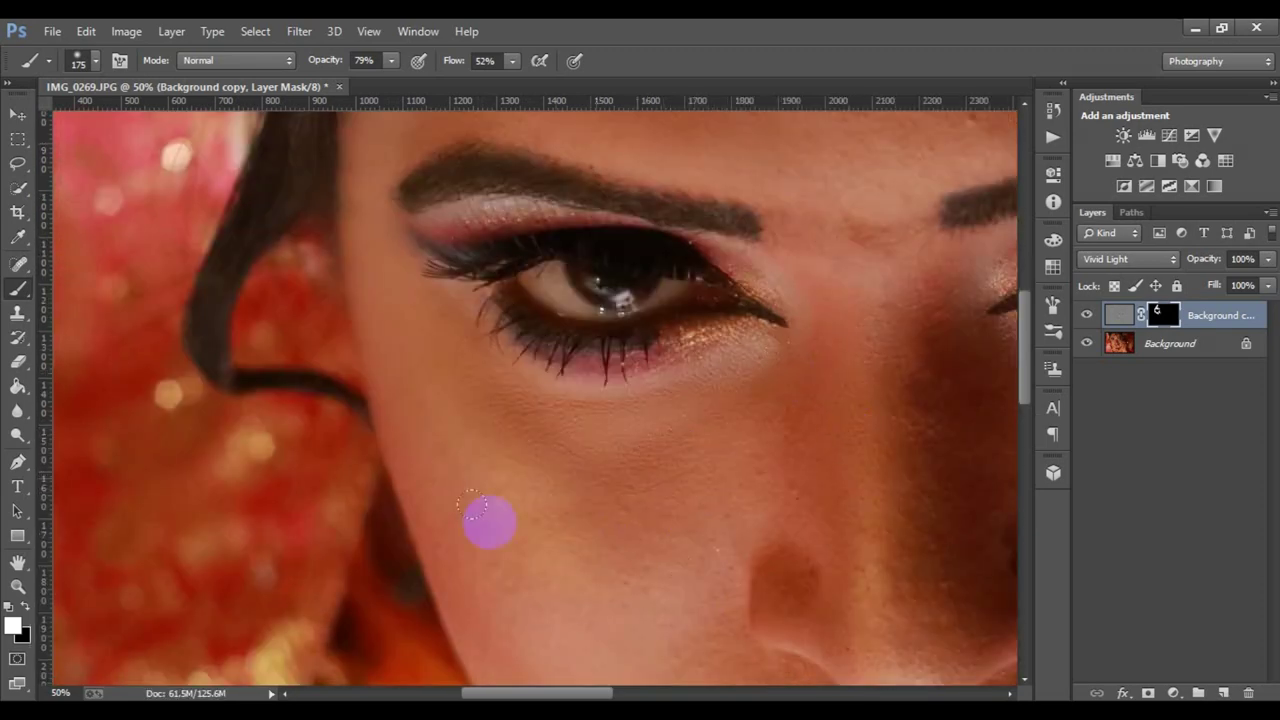
pyautogui.moveTo(550, 524); pyautogui.dragTo(511, 386)
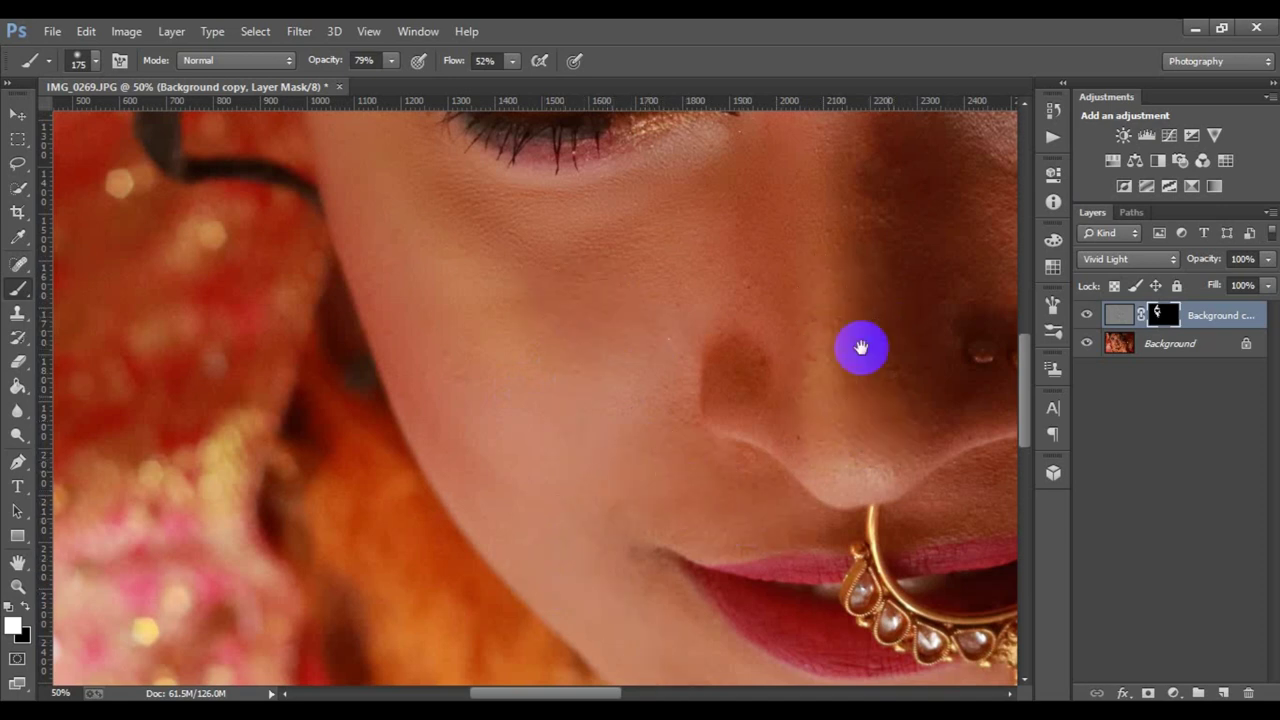
# Paint the smoothing mask over the eyes, forehead, nose, lips and chin skin.
pyautogui.moveTo(861, 347); pyautogui.dragTo(583, 483)
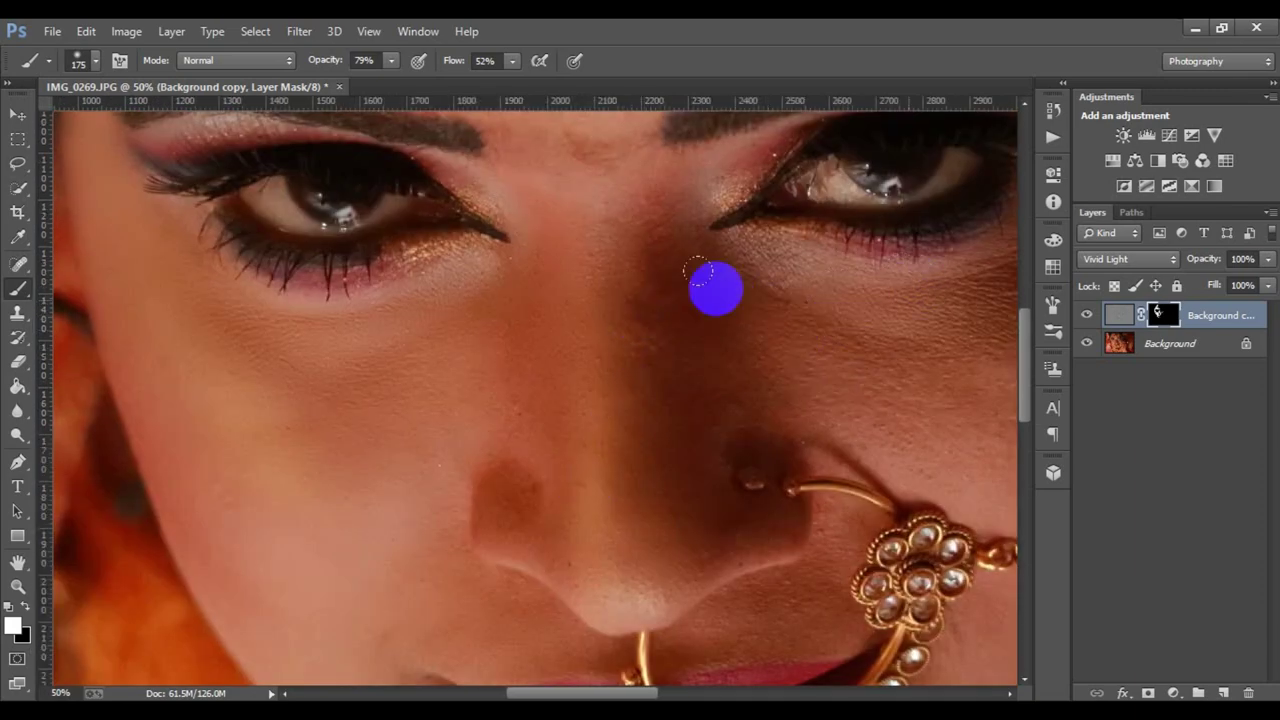
pyautogui.moveTo(577, 374); pyautogui.dragTo(307, 424)
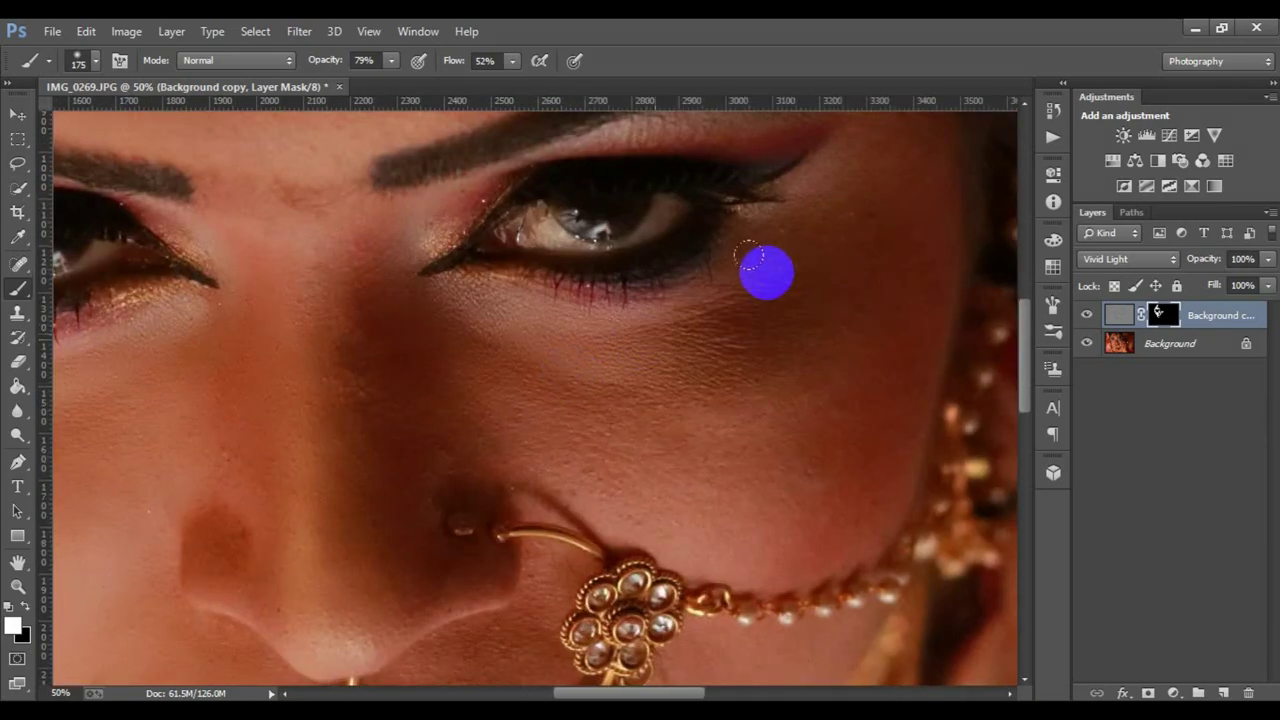
pyautogui.moveTo(790, 260); pyautogui.dragTo(714, 457)
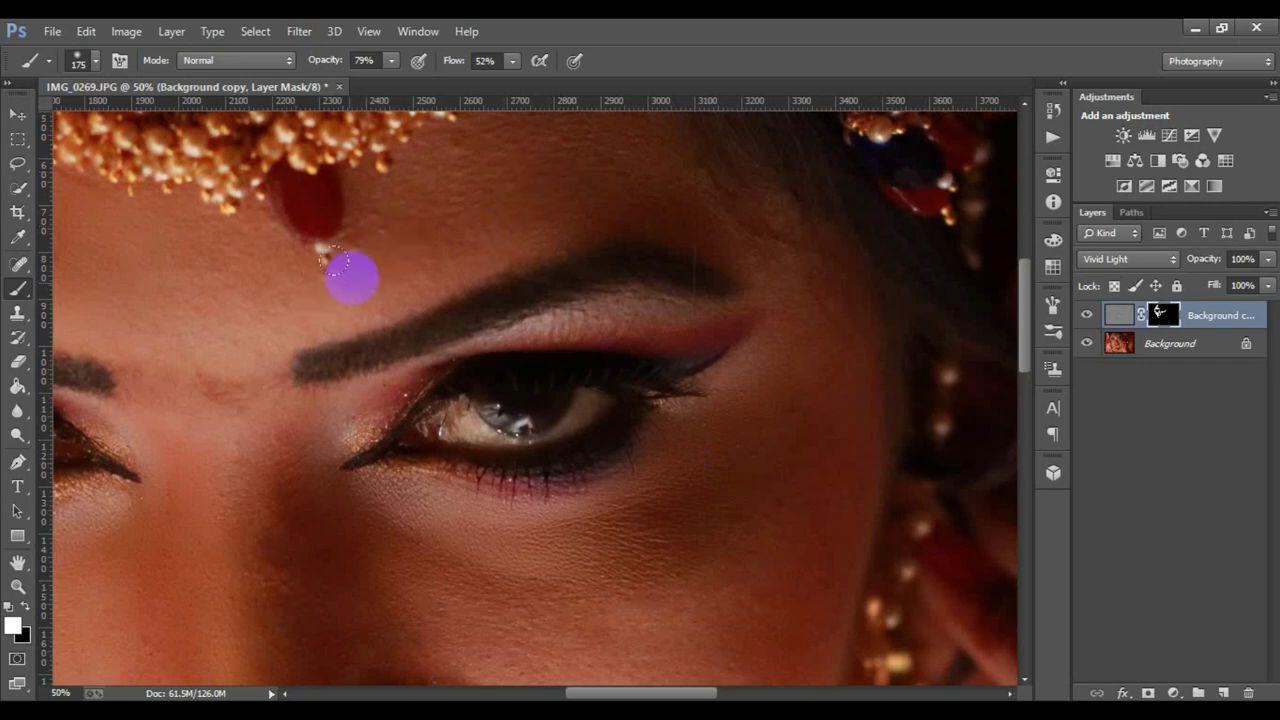
pyautogui.moveTo(460, 382); pyautogui.dragTo(458, 580)
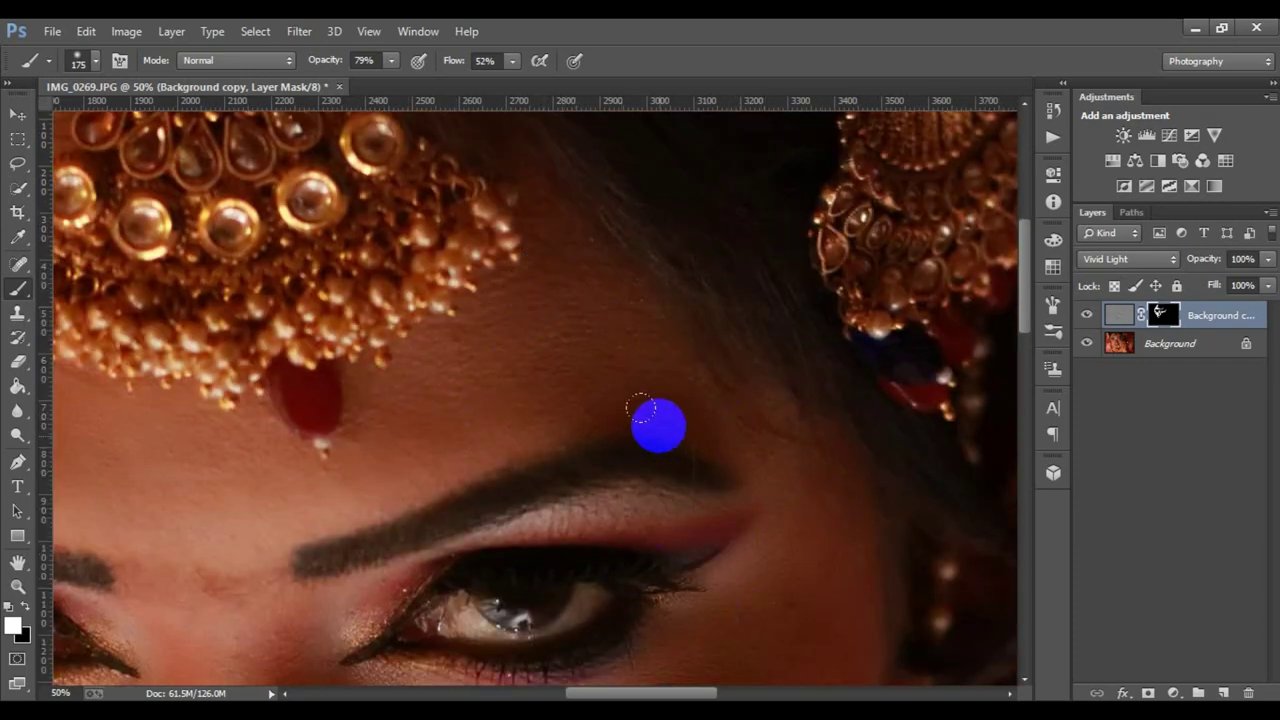
pyautogui.moveTo(717, 437); pyautogui.dragTo(678, 342)
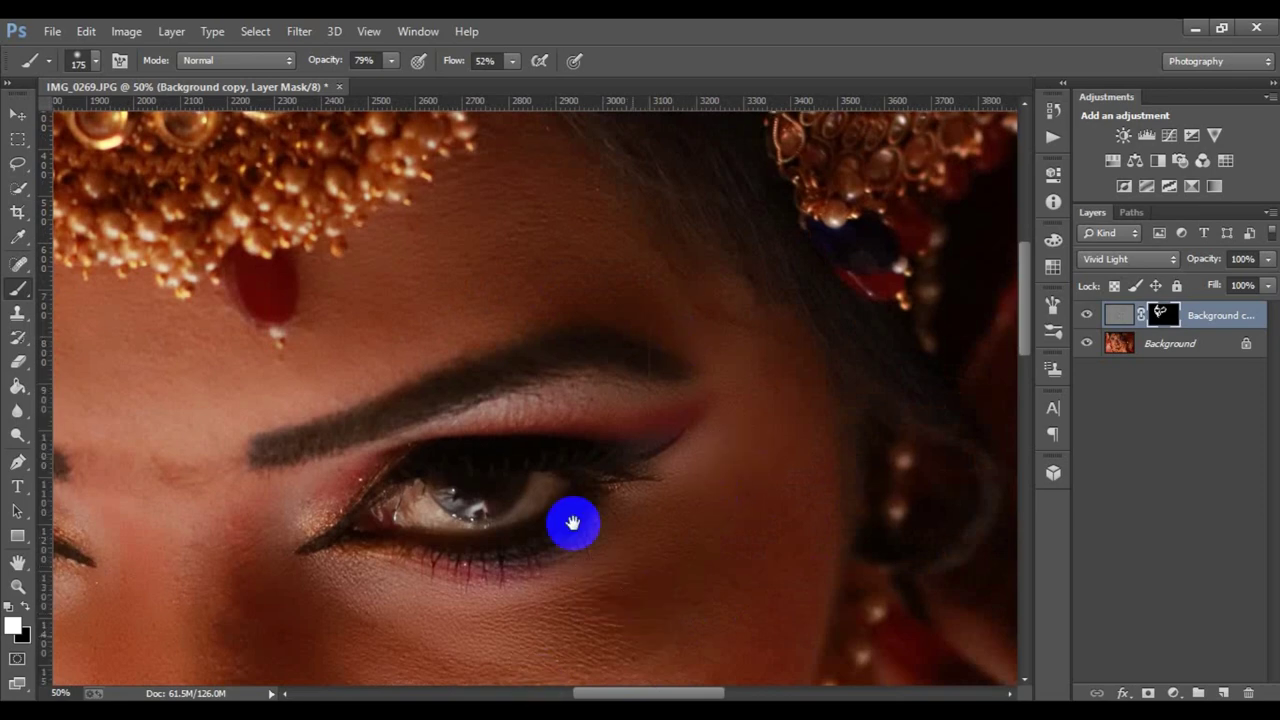
pyautogui.moveTo(572, 523); pyautogui.dragTo(620, 389)
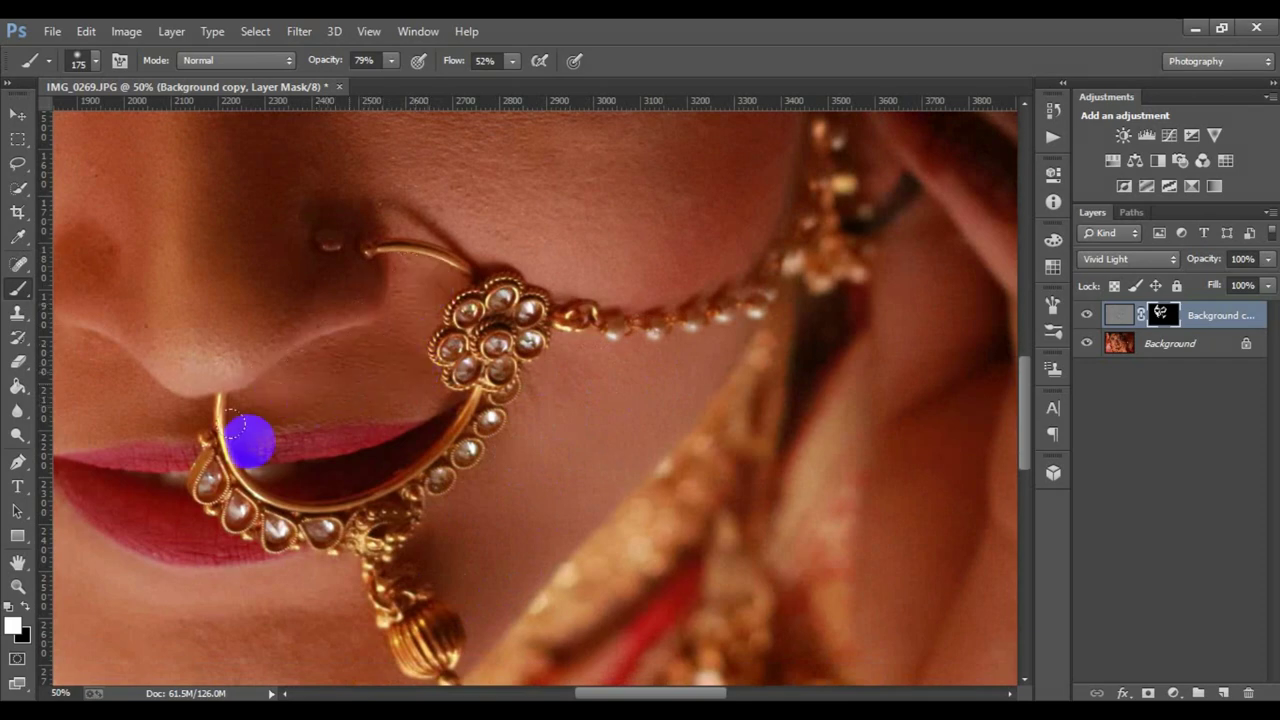
pyautogui.moveTo(563, 371); pyautogui.dragTo(629, 289)
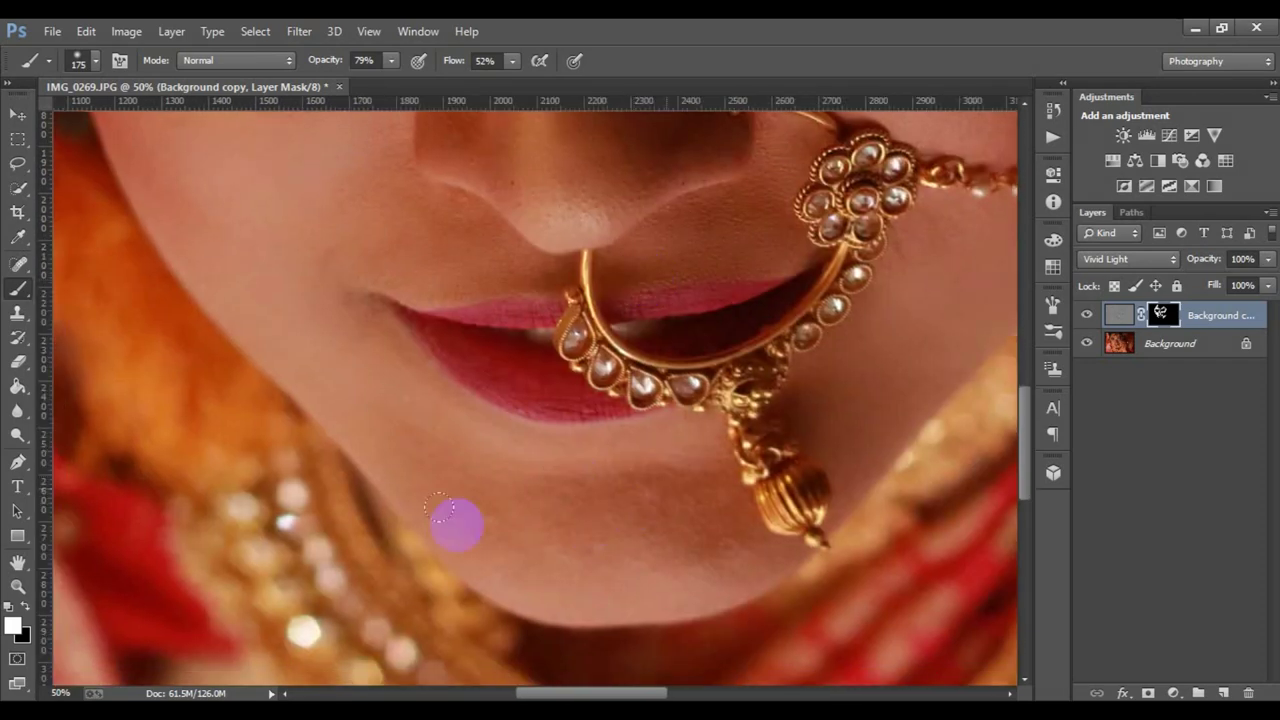
pyautogui.moveTo(645, 512); pyautogui.dragTo(536, 440)
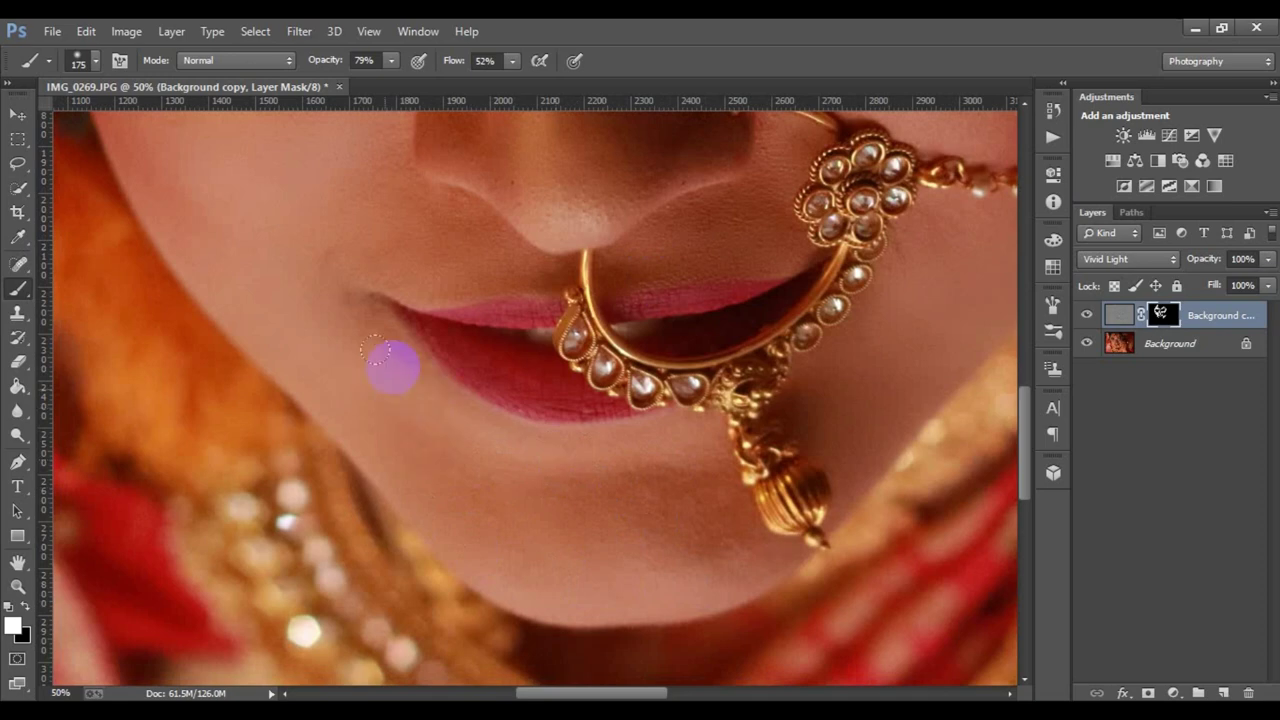
pyautogui.moveTo(586, 374); pyautogui.dragTo(498, 442)
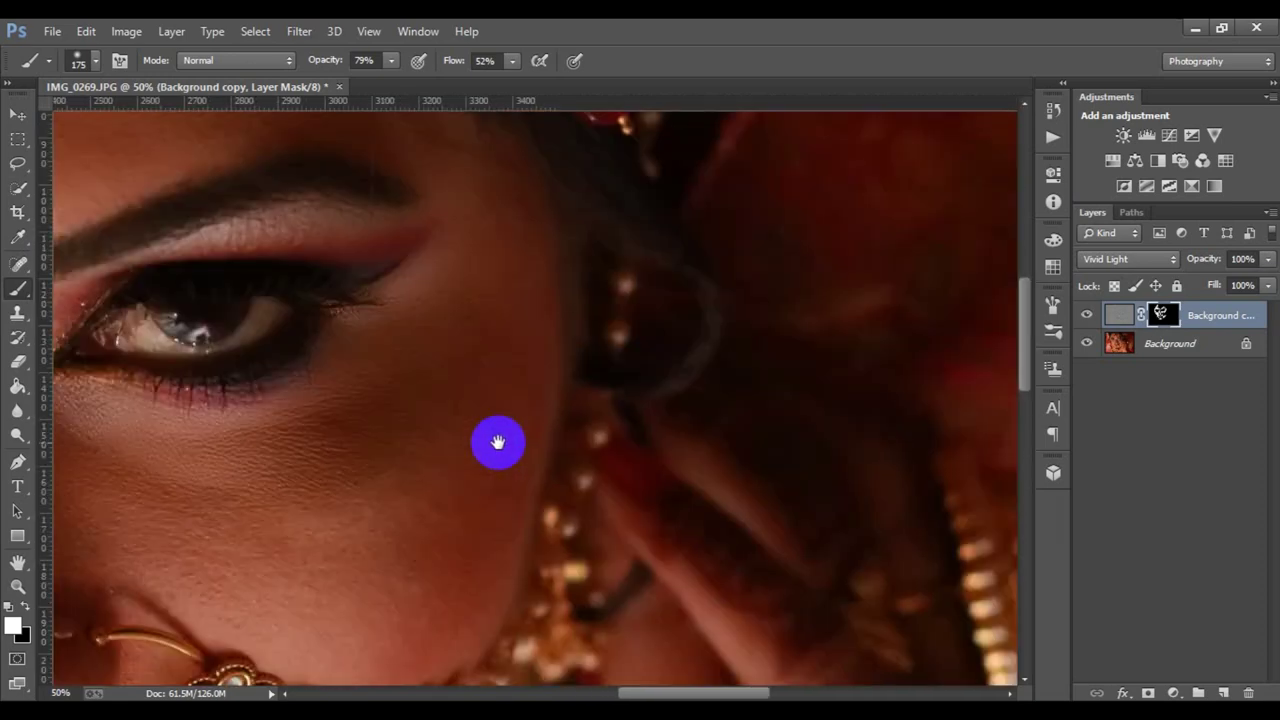
pyautogui.moveTo(113, 525)
pyautogui.mouseDown()
pyautogui.moveTo(323, 522)
pyautogui.moveTo(381, 482)
pyautogui.mouseUp()
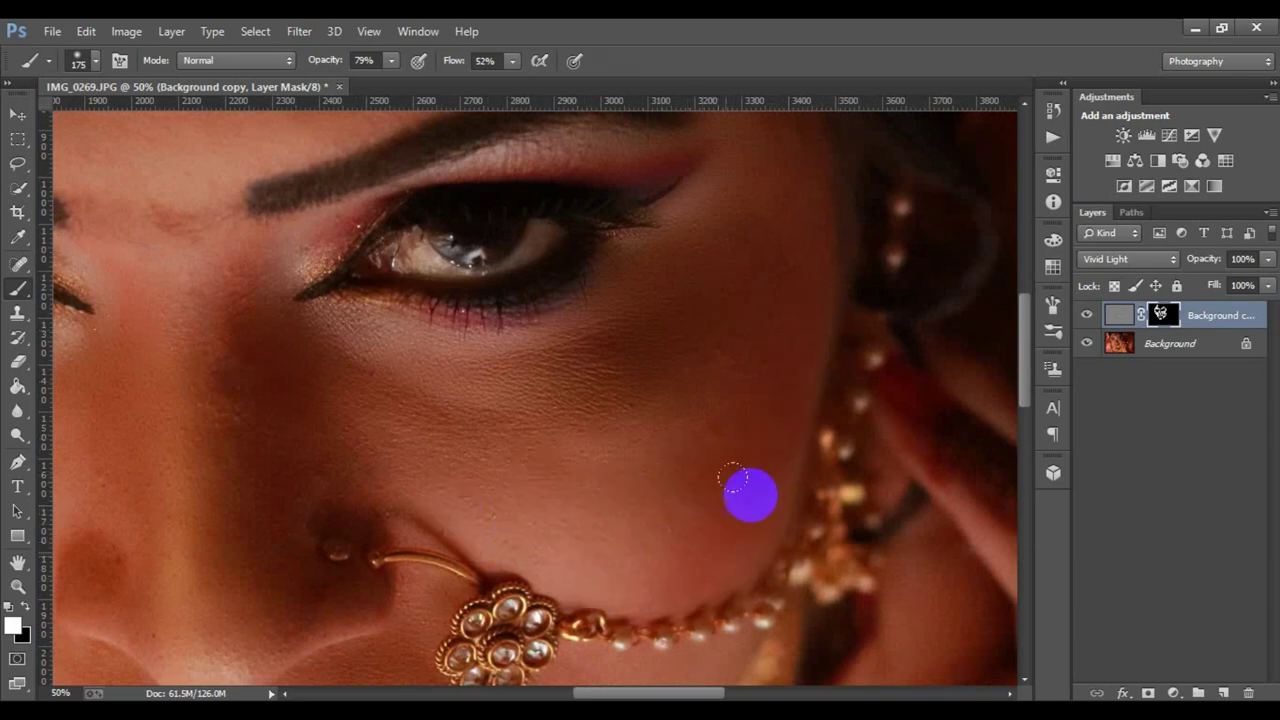
# Flatten the image and switch to the Mixer Brush Tool.
pyautogui.scroll(-3, 634, 346)
pyautogui.scroll(-5, 583, 503)
pyautogui.scroll(-1, 360, 330)
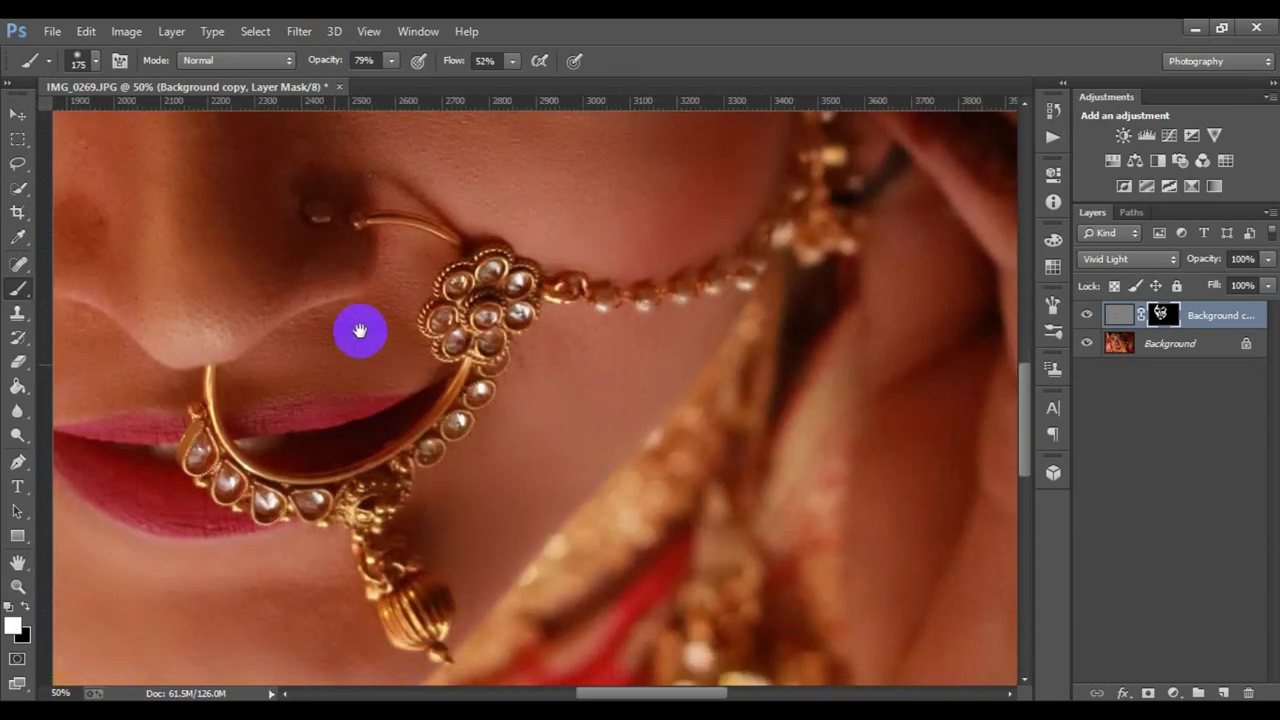
pyautogui.scroll(5, 371, 357)
pyautogui.hscroll(-6, 371, 357)
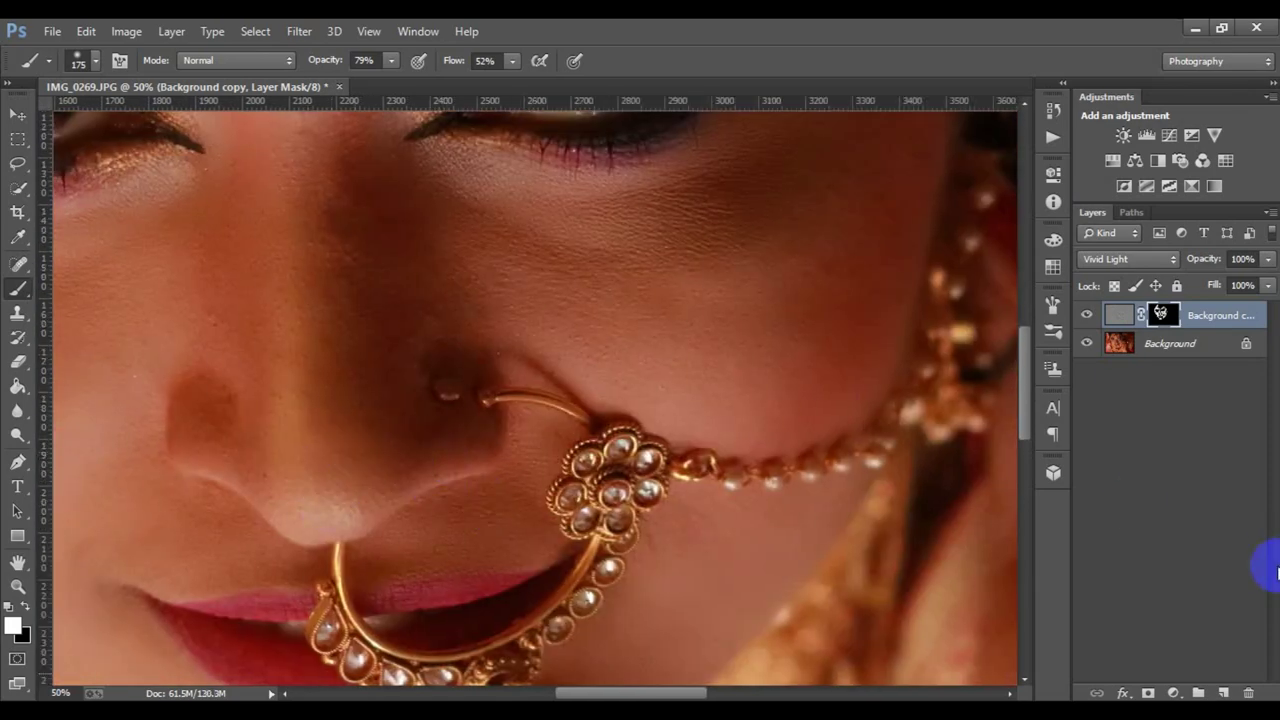
pyautogui.scroll(5, 487, 328)
pyautogui.scroll(-2, 485, 335)
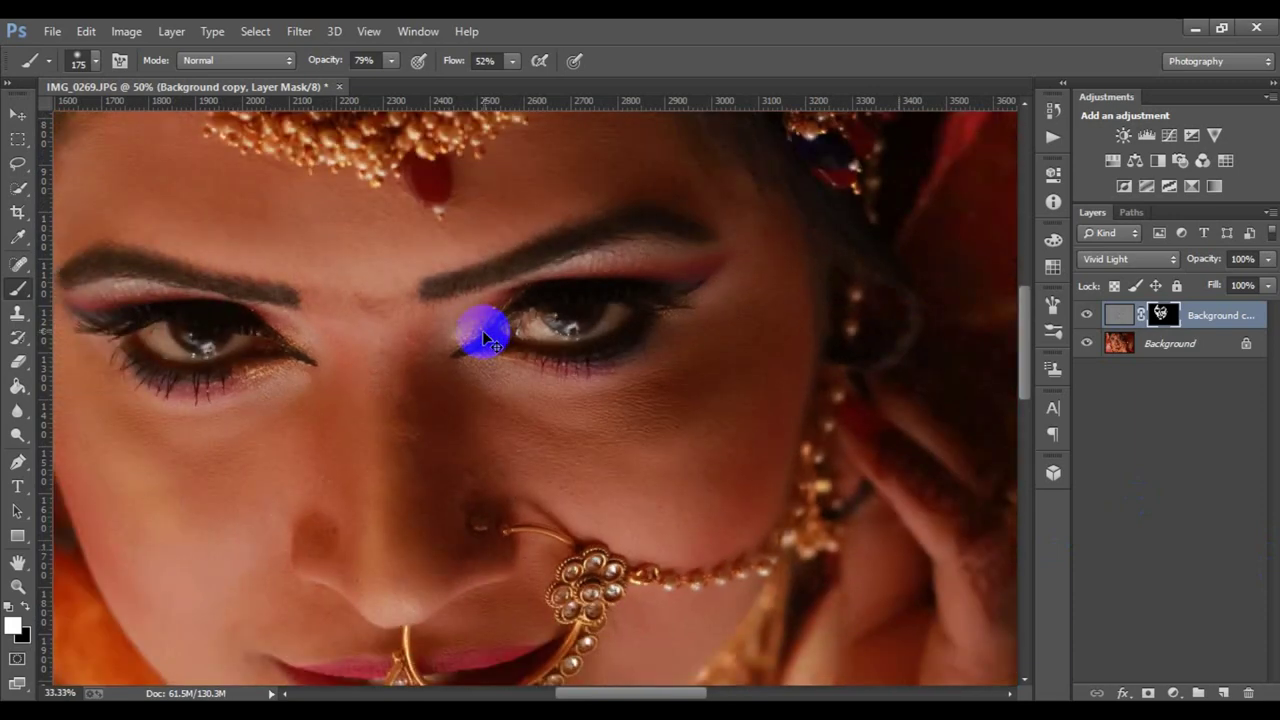
pyautogui.scroll(-1, 478, 340)
pyautogui.scroll(1, 478, 345)
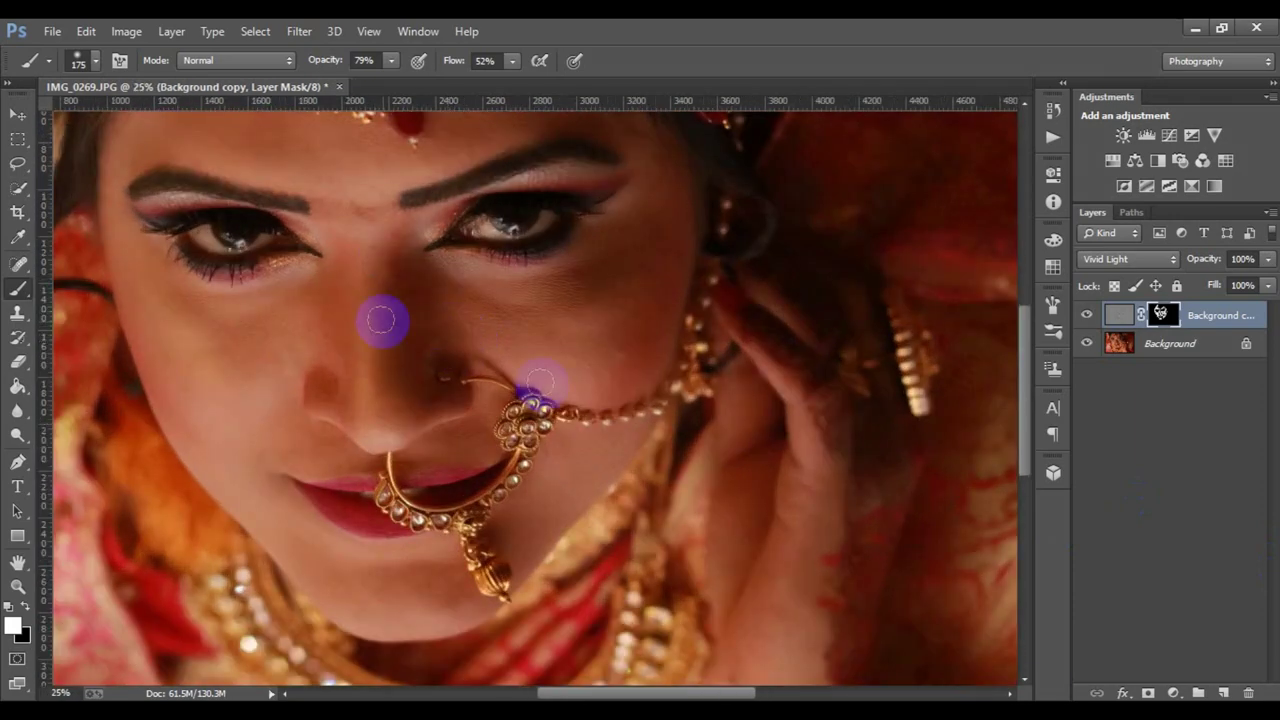
pyautogui.scroll(-1, 527, 428)
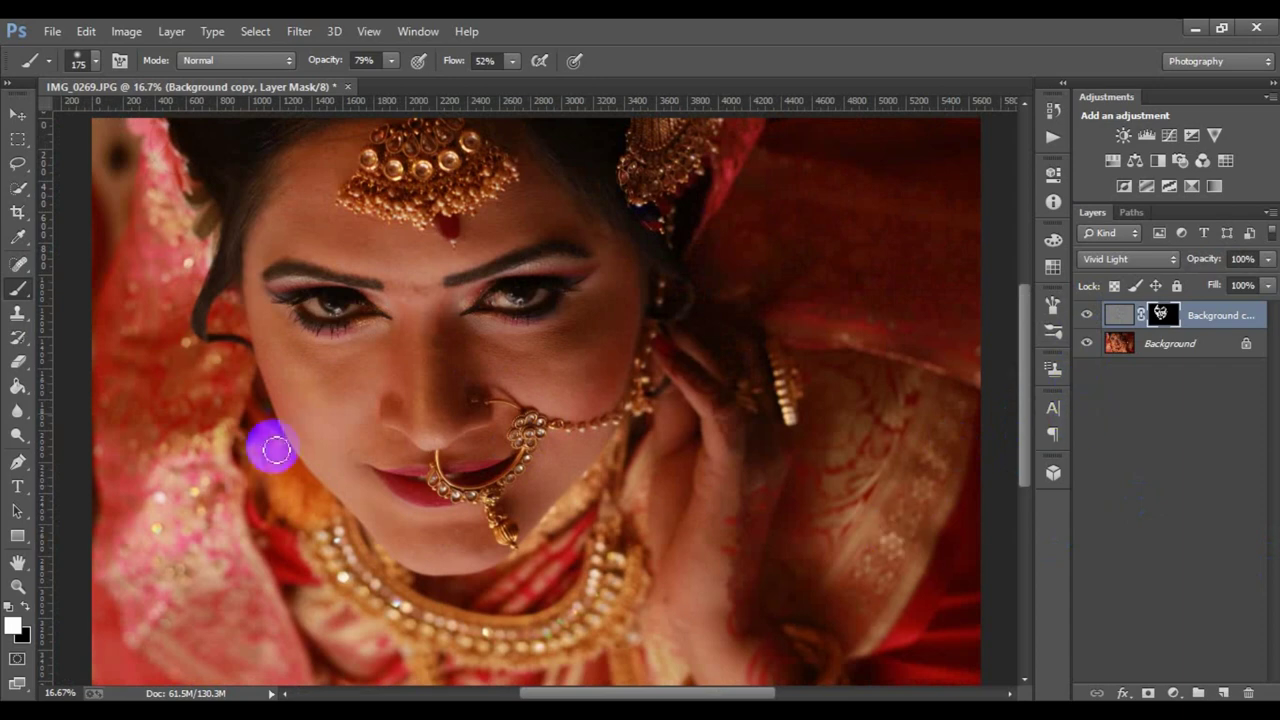
pyautogui.rightClick(1224, 322)
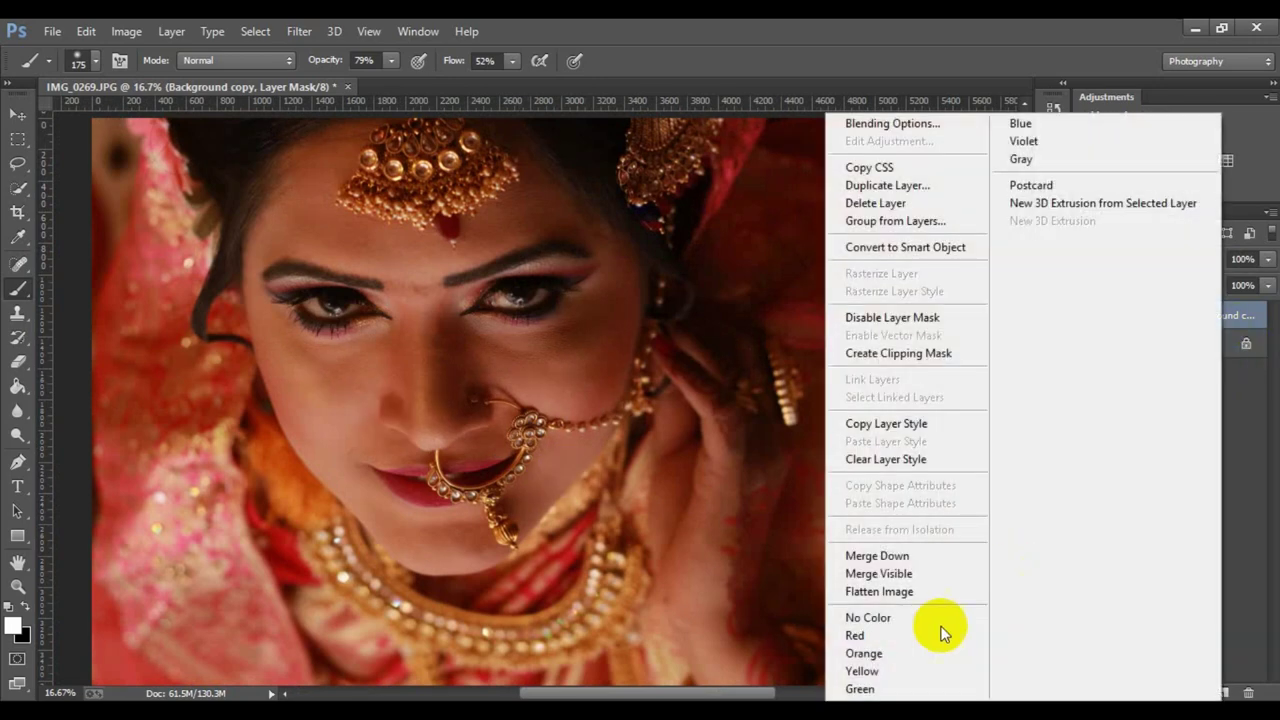
pyautogui.click(900, 574)
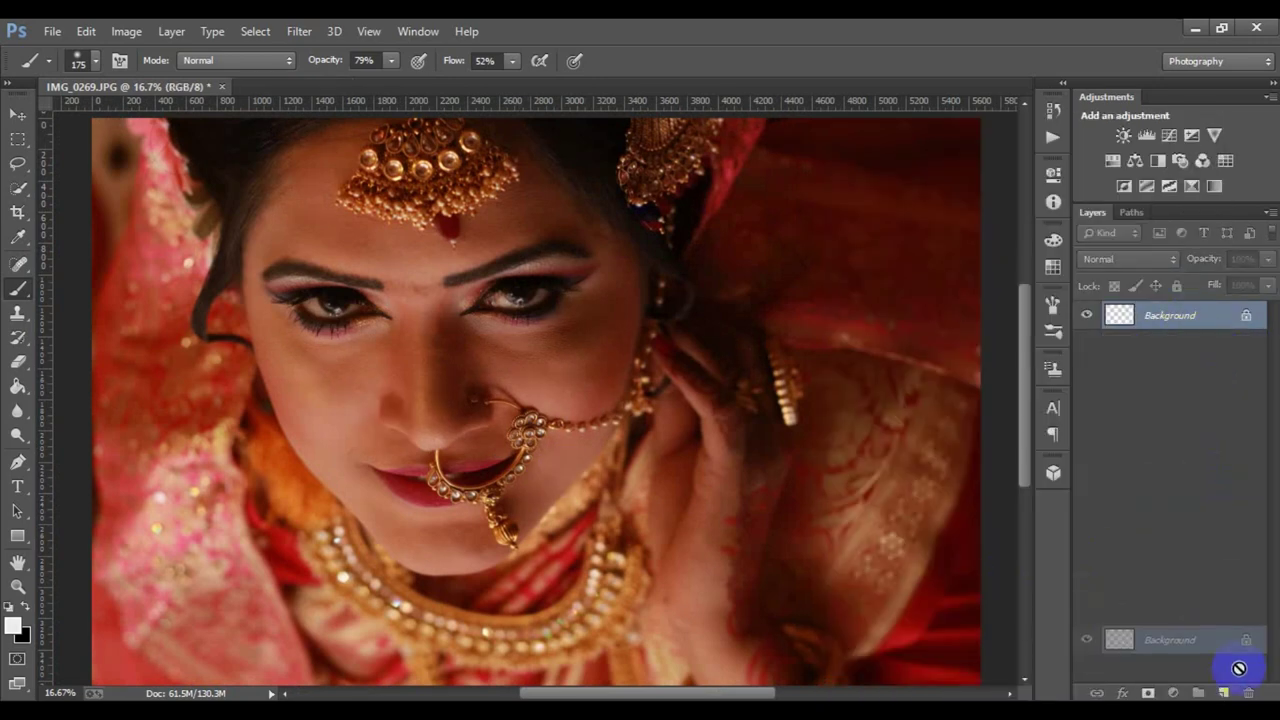
pyautogui.click(18, 290)
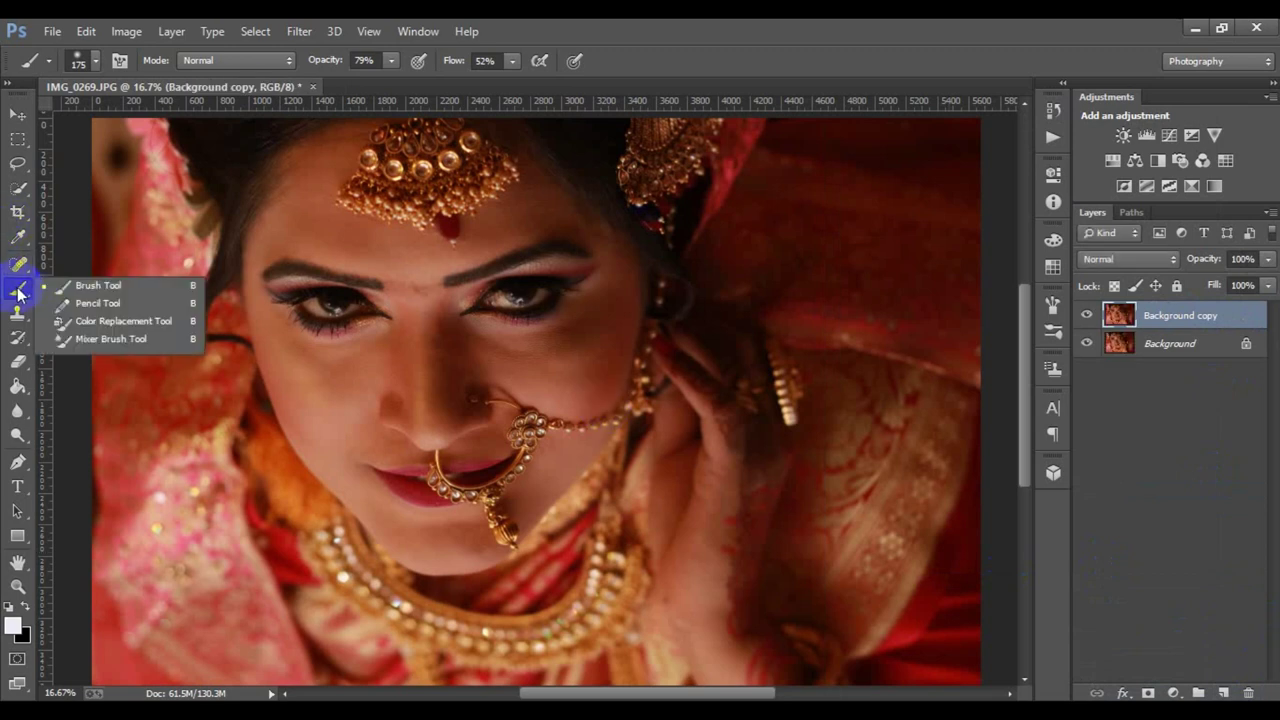
pyautogui.click(107, 340)
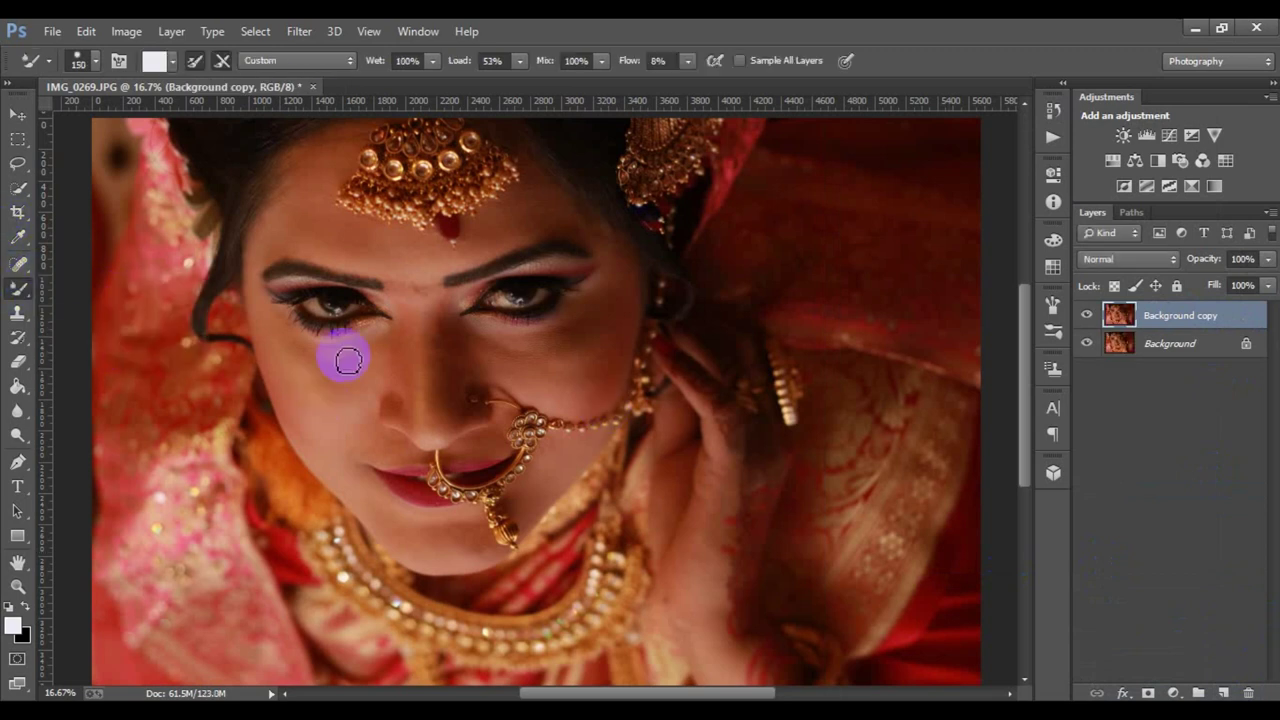
# Choose the 482 px soft round preset for the Mixer Brush.
pyautogui.rightClick(124, 172)
pyautogui.scroll(-3, 191, 357)
pyautogui.scroll(-3, 191, 357)
pyautogui.scroll(-3, 200, 365)
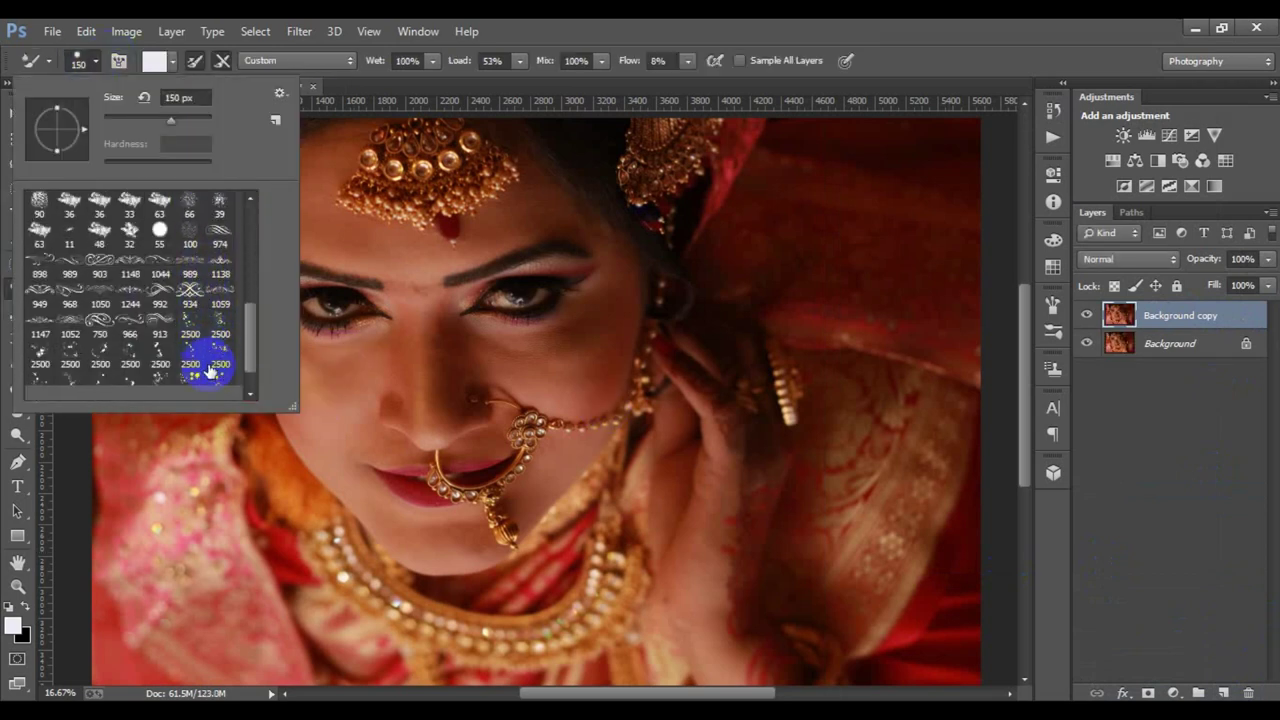
pyautogui.scroll(-1, 208, 378)
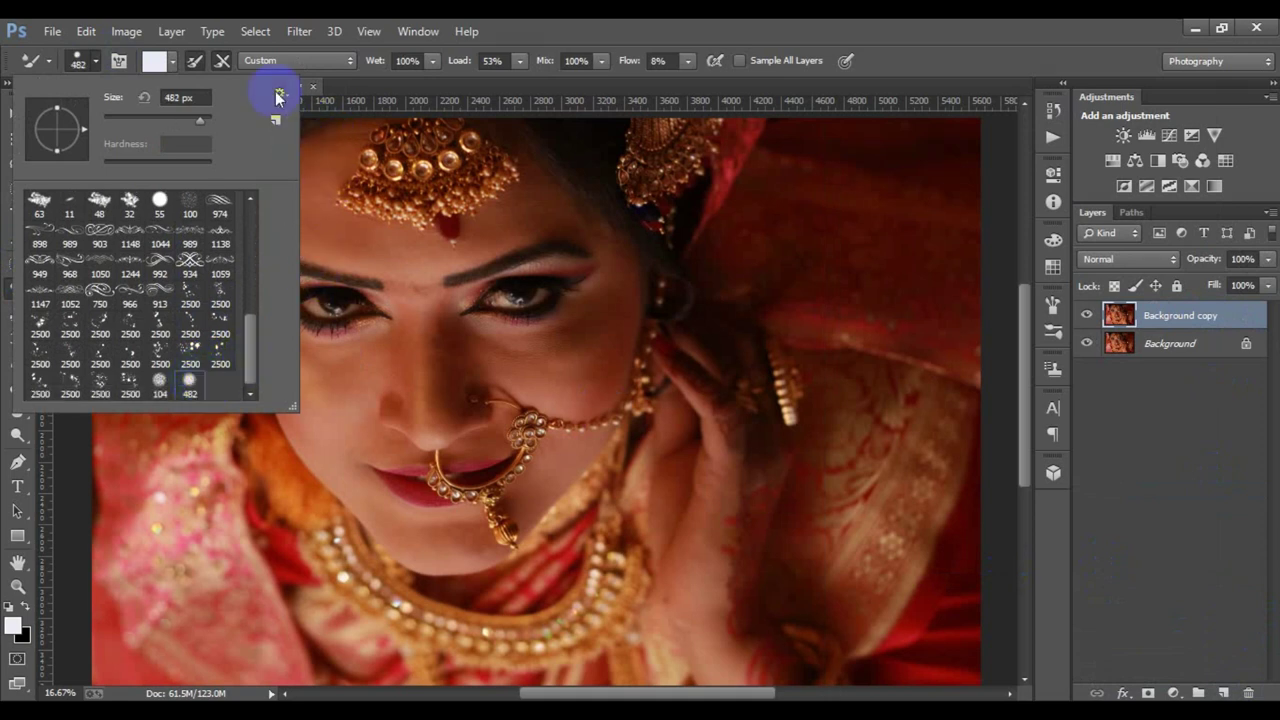
pyautogui.click(625, 27)
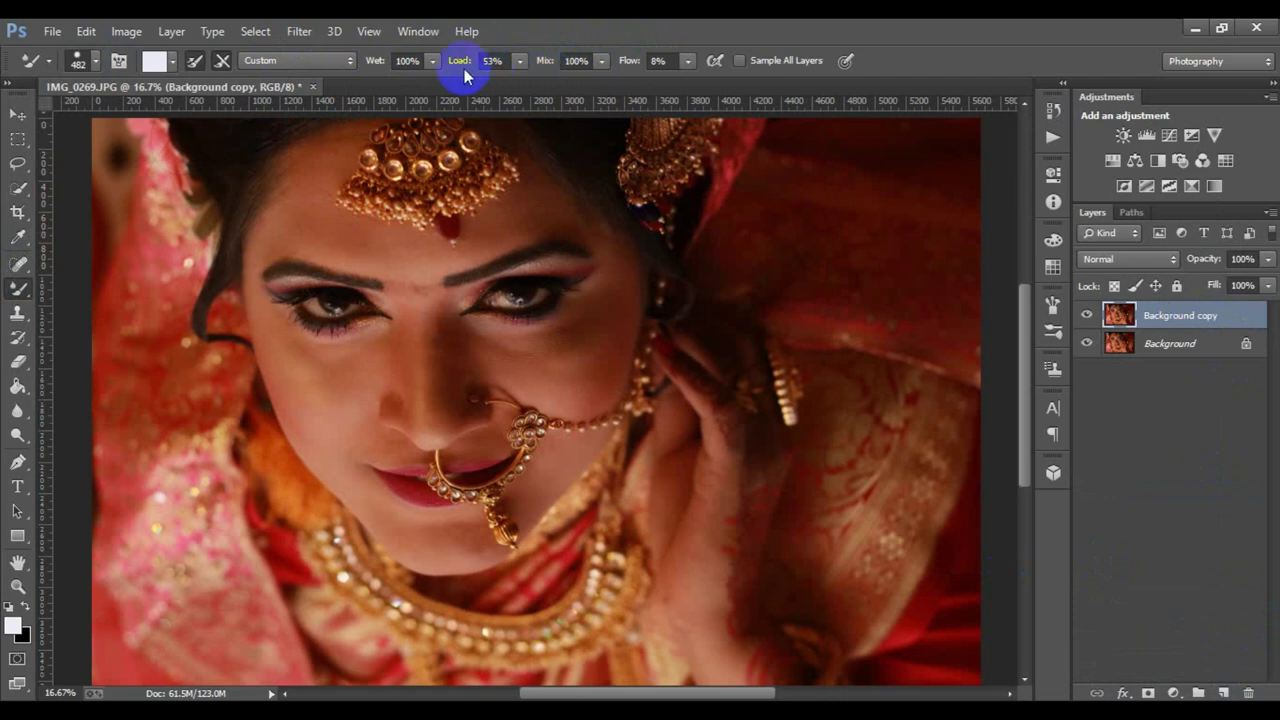
pyautogui.scroll(1, 413, 372)
# Blend the forehead, temple and under-eye cheek skin with 200 px Mixer Brush strokes at 50% zoom.
pyautogui.scroll(1, 413, 372)
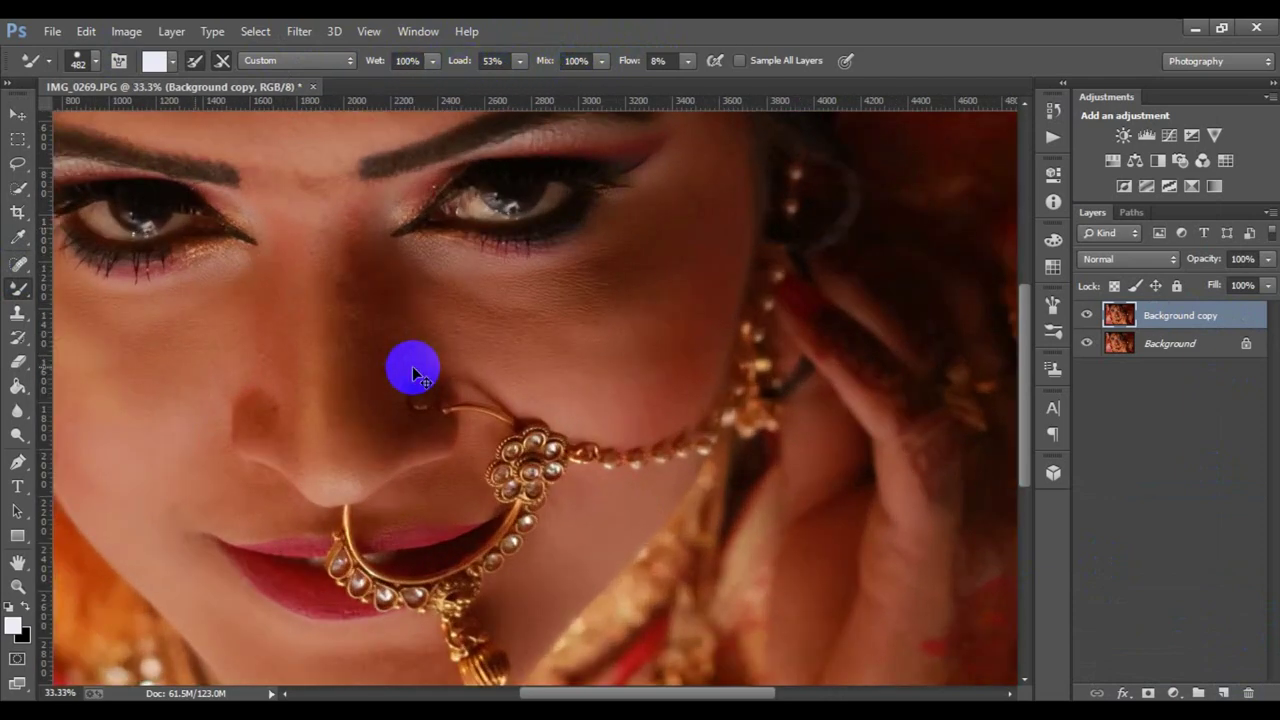
pyautogui.scroll(1, 413, 372)
pyautogui.moveTo(543, 294); pyautogui.dragTo(643, 429)
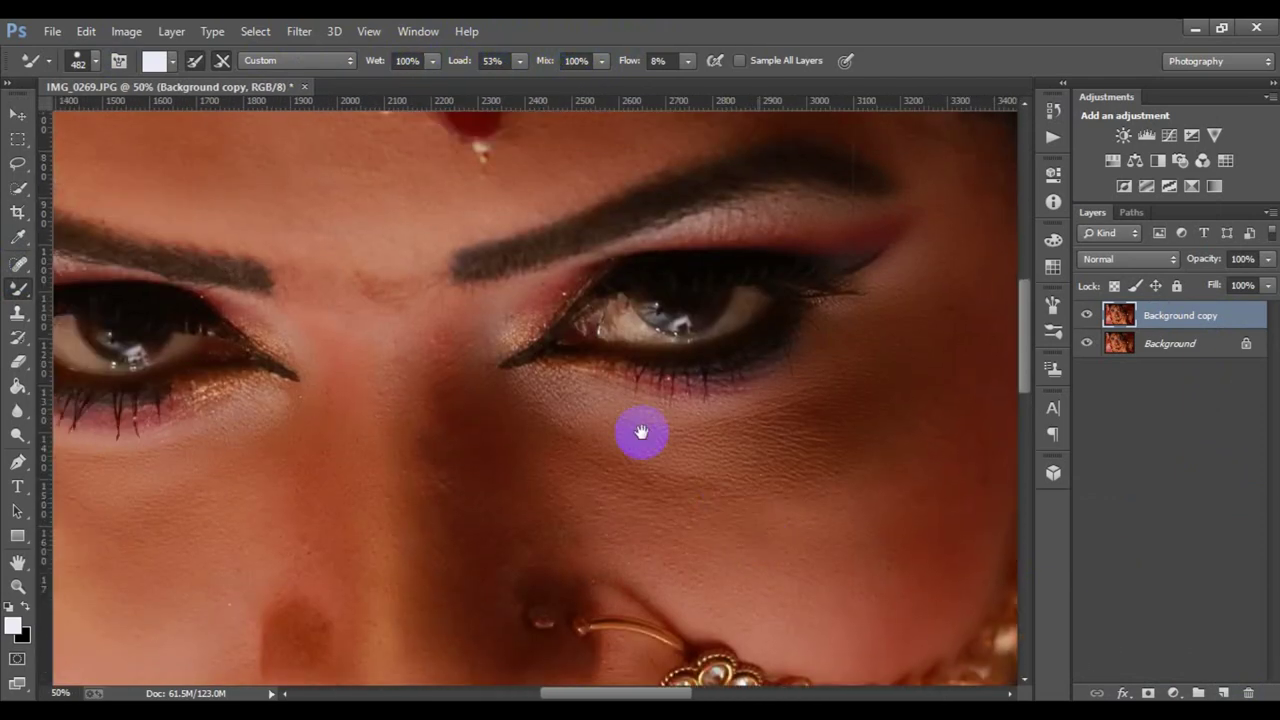
pyautogui.moveTo(829, 566); pyautogui.dragTo(813, 549)
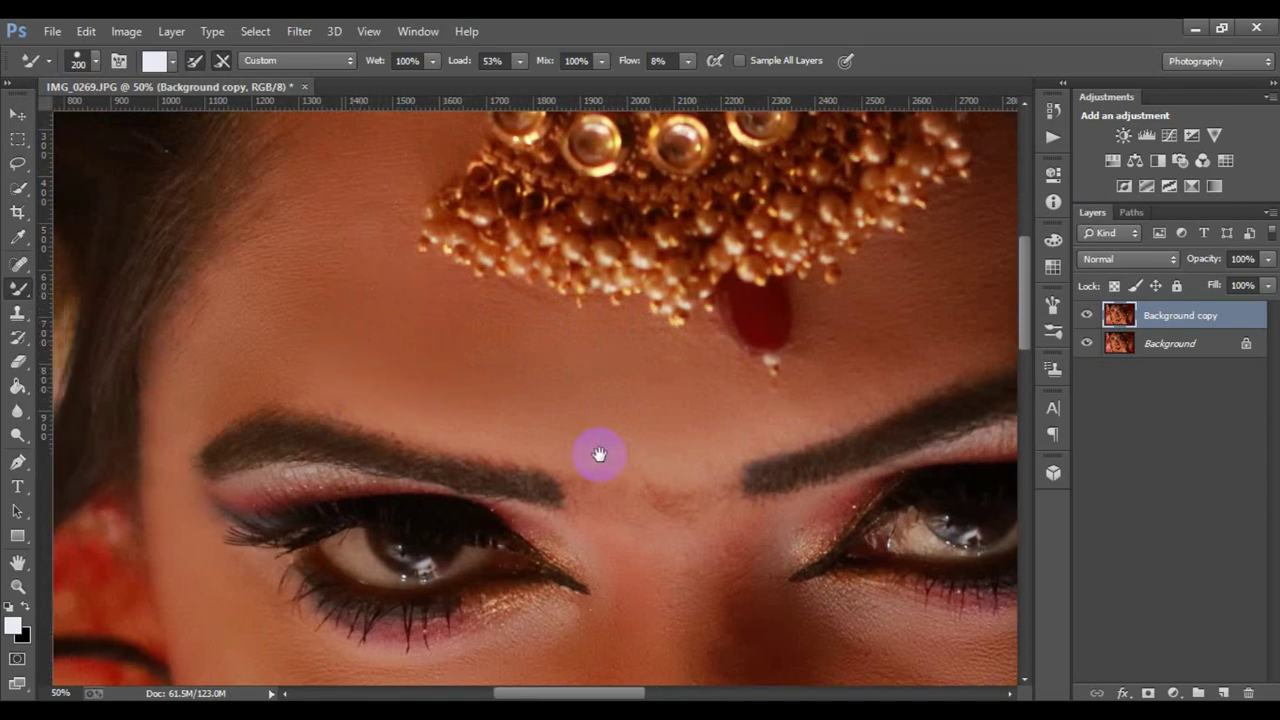
pyautogui.moveTo(294, 370); pyautogui.dragTo(574, 450)
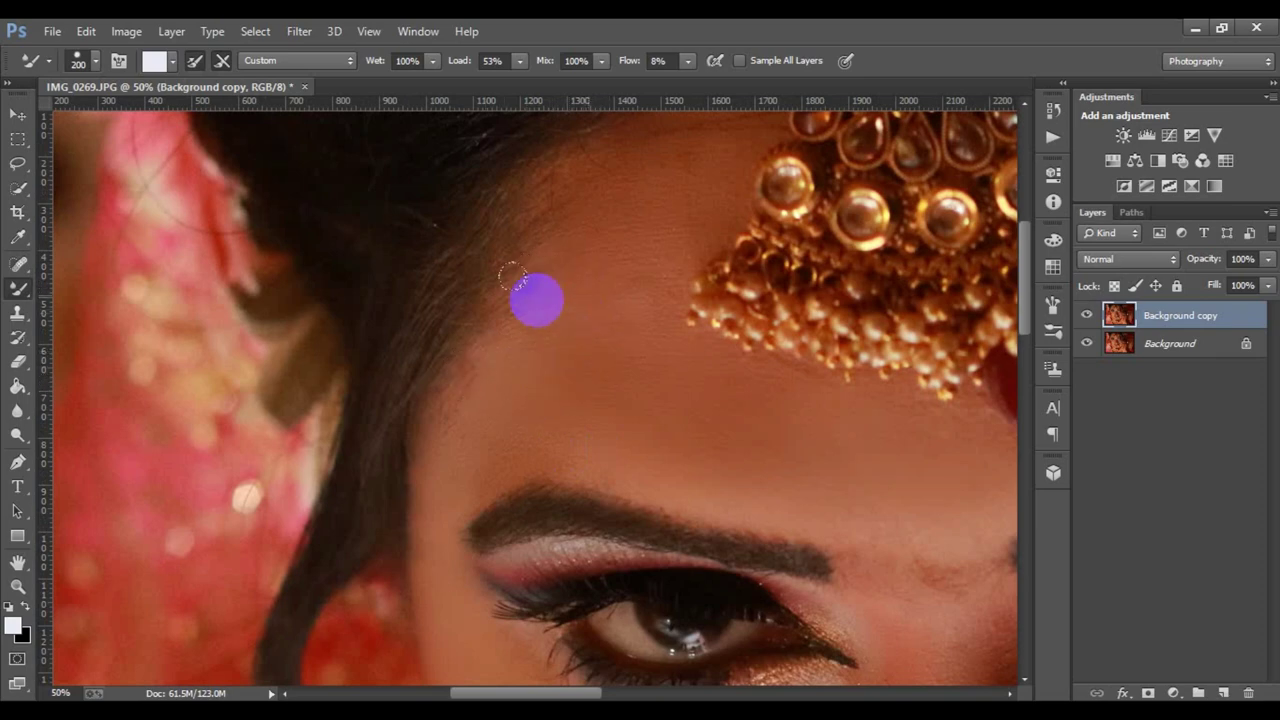
pyautogui.moveTo(626, 286); pyautogui.dragTo(633, 421)
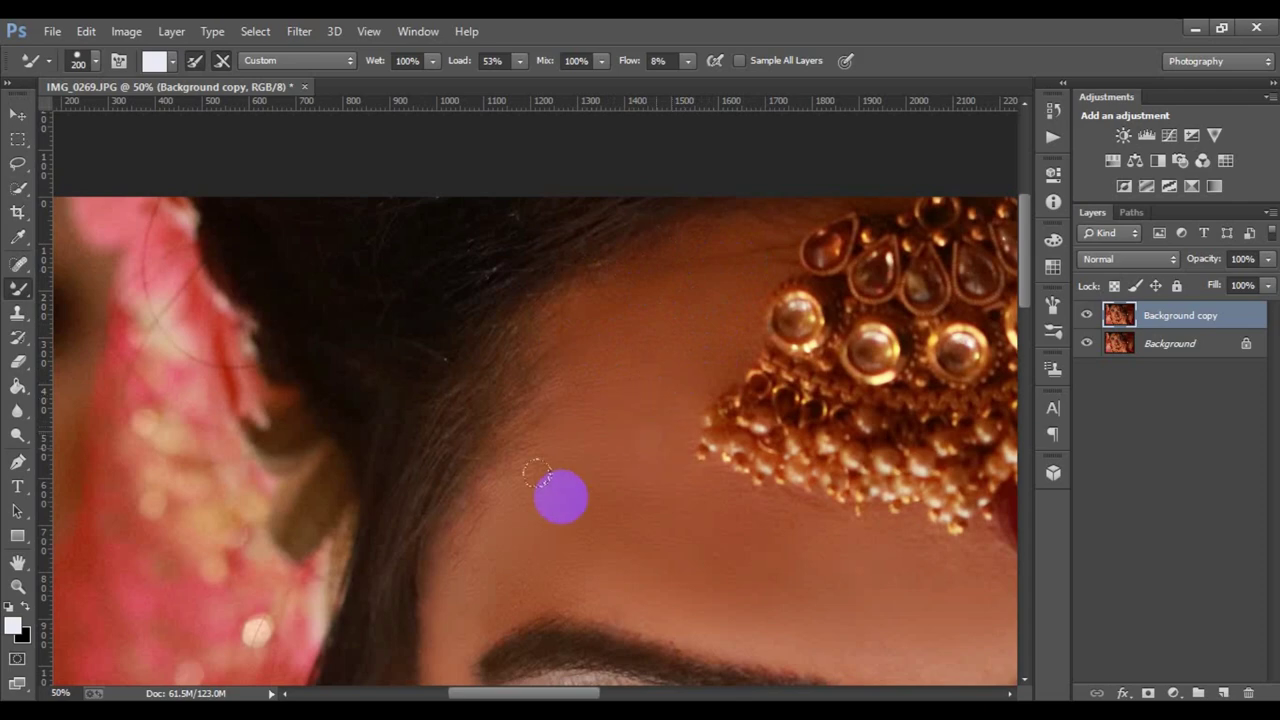
pyautogui.moveTo(556, 493); pyautogui.dragTo(622, 376)
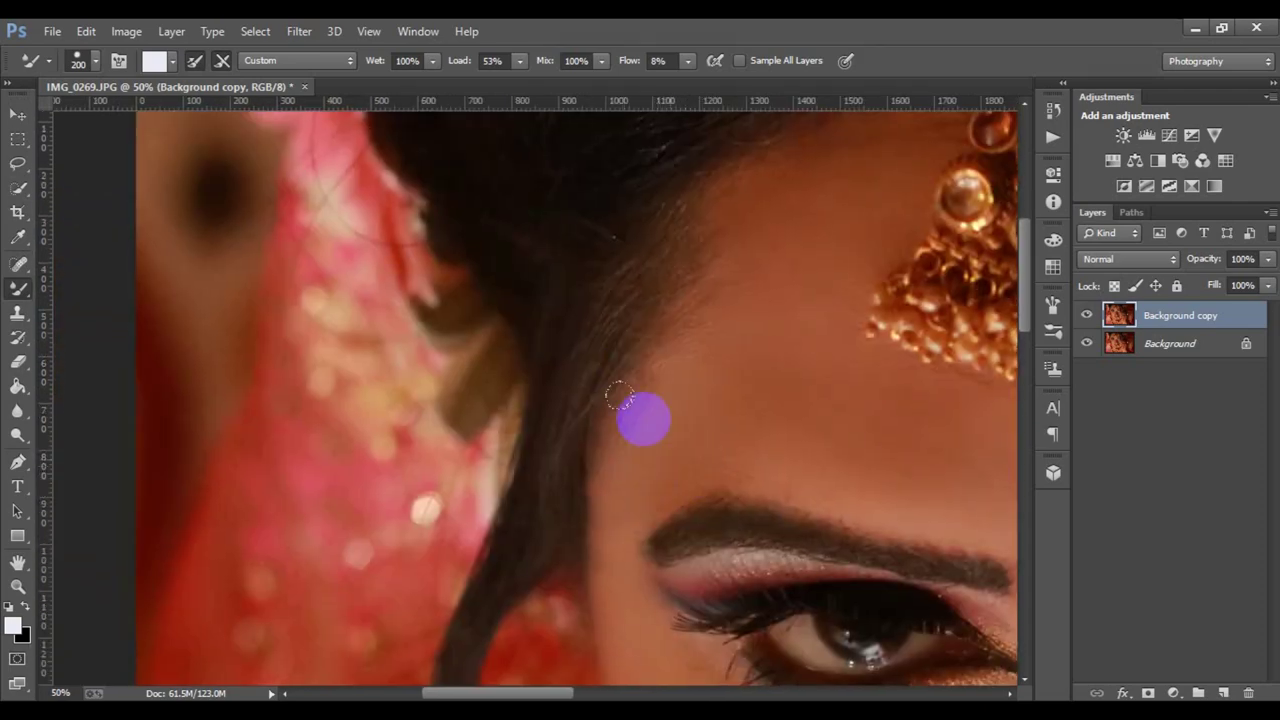
pyautogui.moveTo(598, 398); pyautogui.dragTo(577, 265)
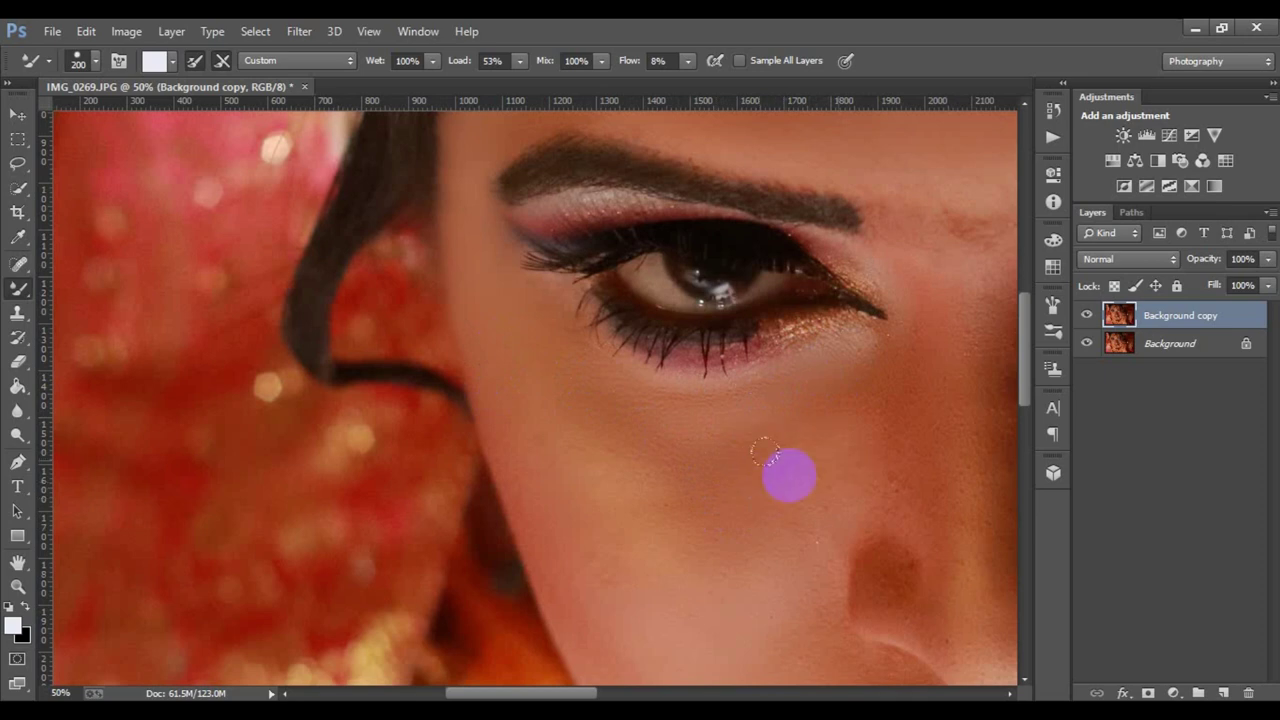
pyautogui.moveTo(729, 500); pyautogui.dragTo(671, 349)
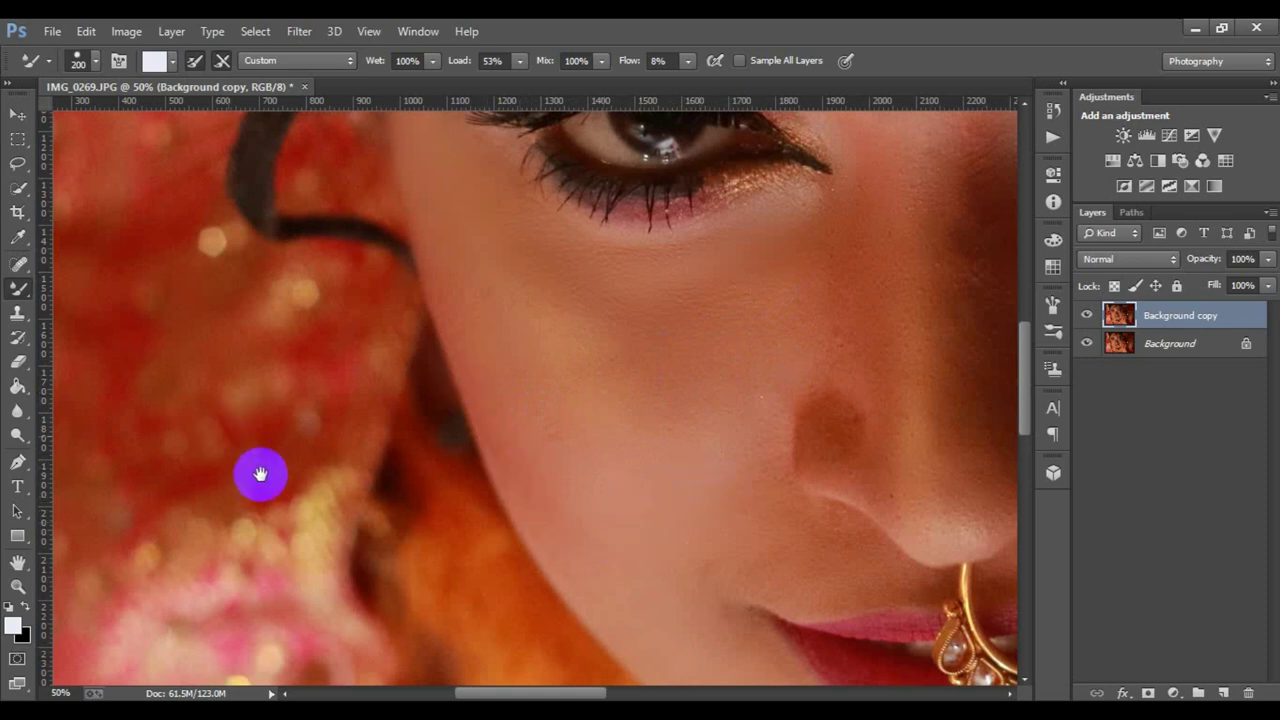
# Blend the chin and lip skin beside the nose ring with the Mixer Brush, then pan to the eyes.
pyautogui.moveTo(756, 513); pyautogui.dragTo(715, 408)
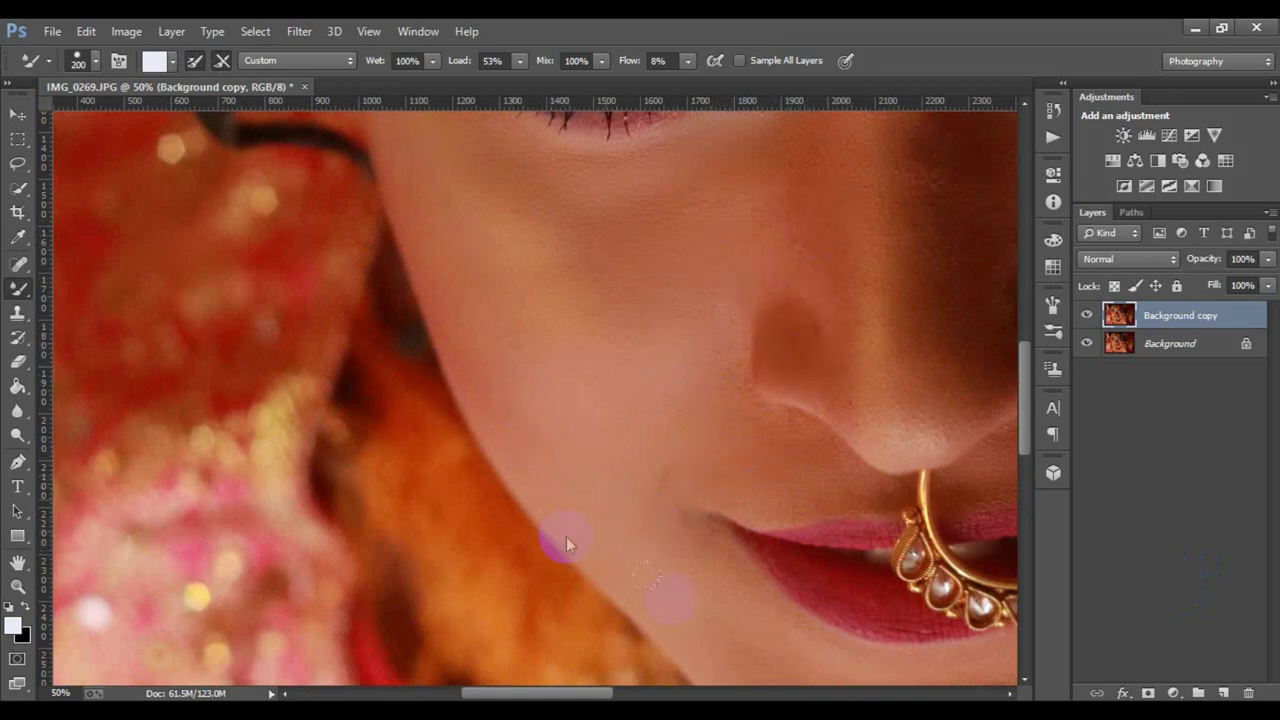
pyautogui.moveTo(707, 582); pyautogui.dragTo(640, 410)
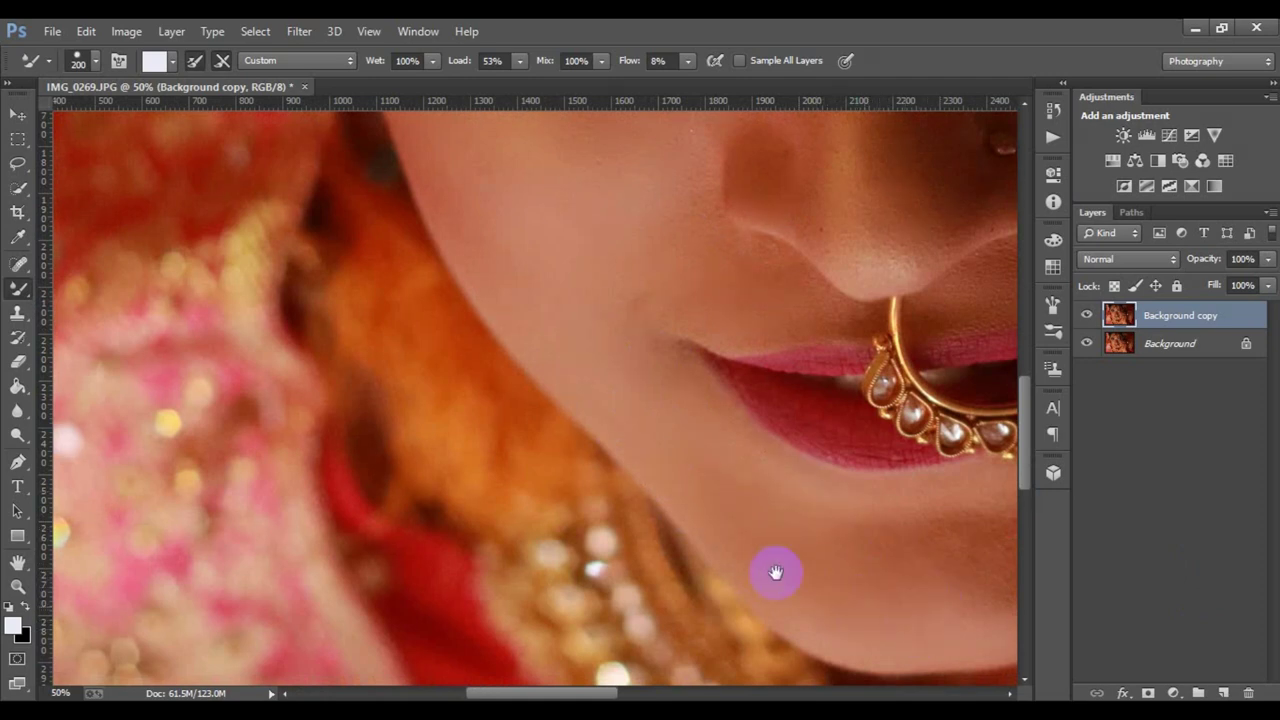
pyautogui.moveTo(776, 572); pyautogui.dragTo(620, 509)
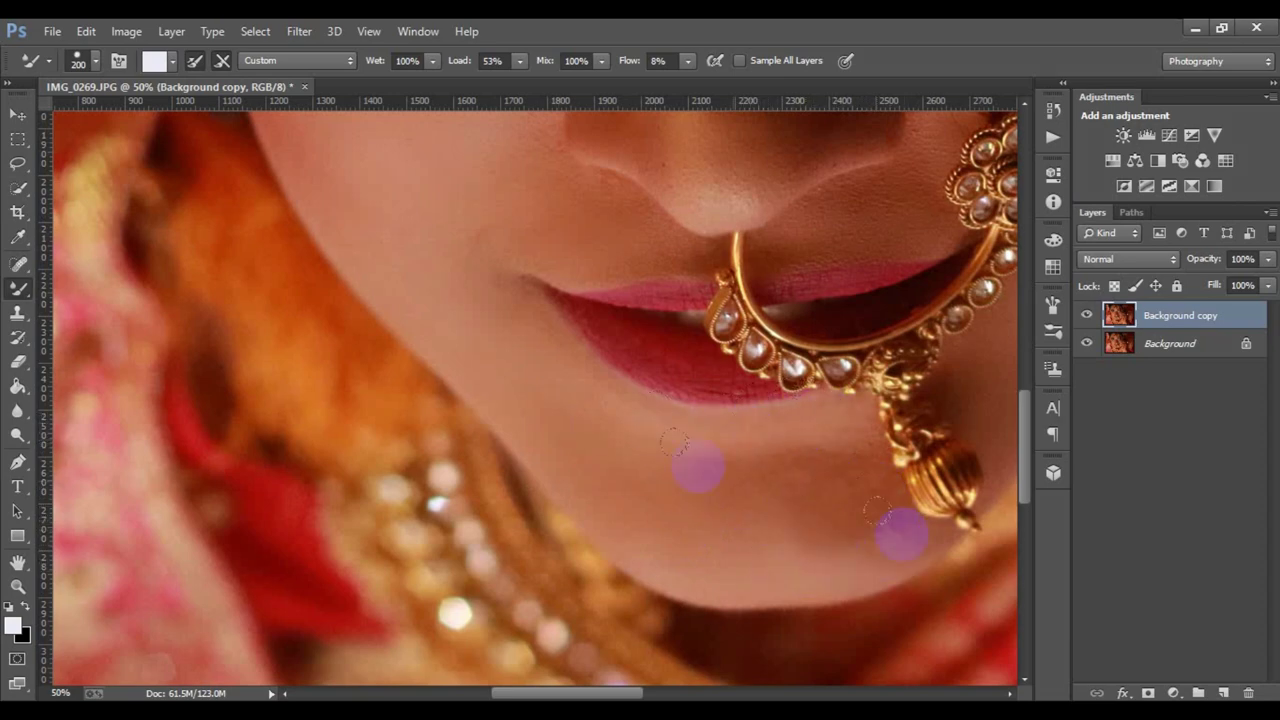
pyautogui.moveTo(877, 510); pyautogui.dragTo(543, 557)
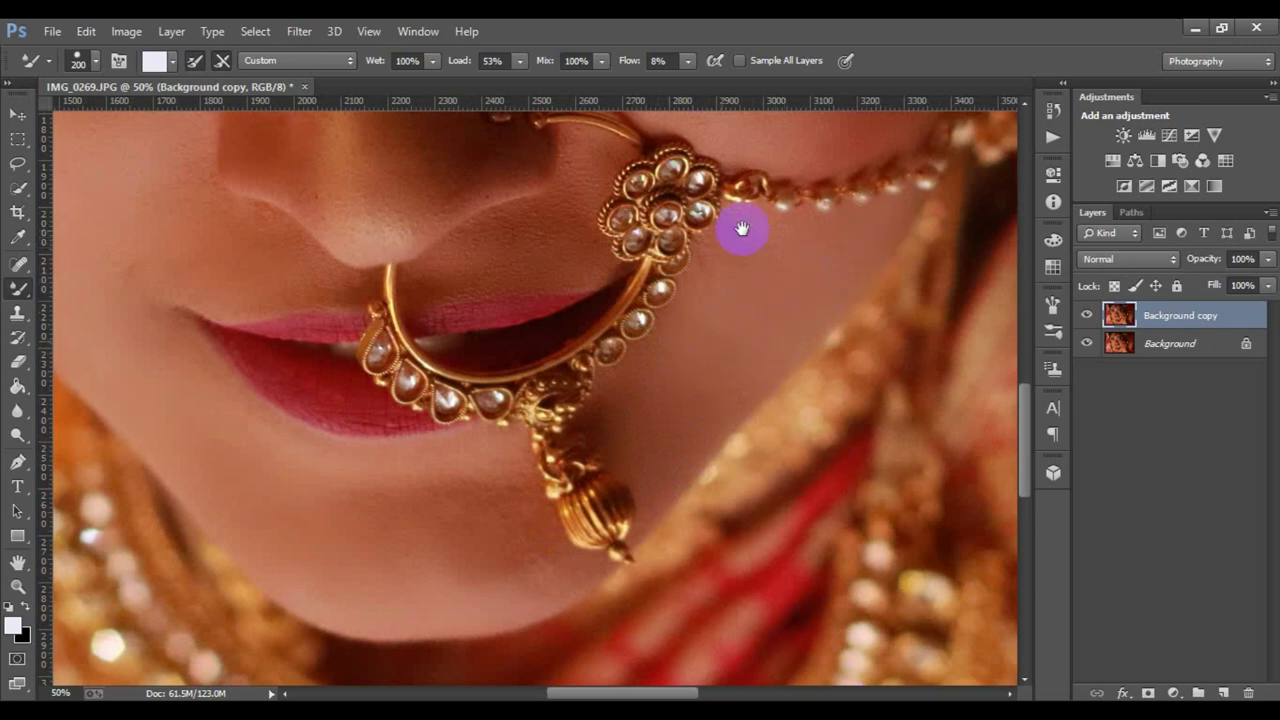
pyautogui.moveTo(737, 223); pyautogui.dragTo(691, 651)
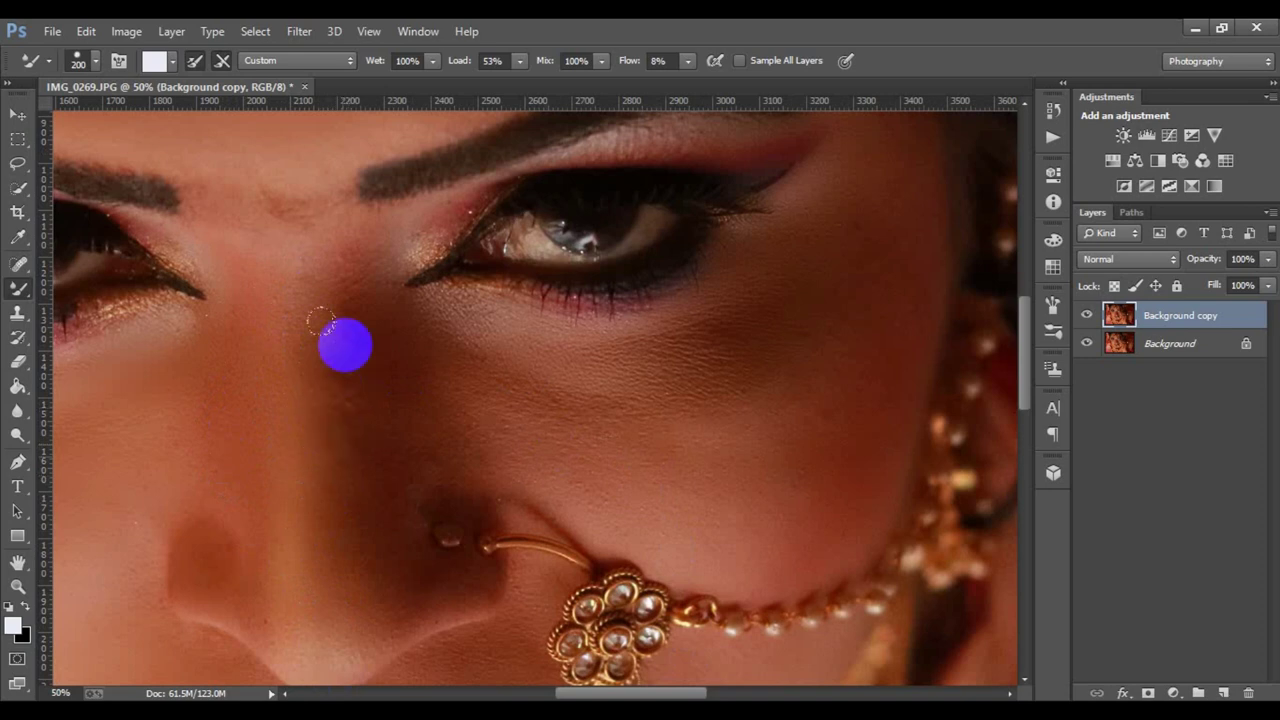
# Blend the skin along the nose, under the eye, on the cheeks and above the lip.
pyautogui.moveTo(285, 375); pyautogui.dragTo(337, 497)
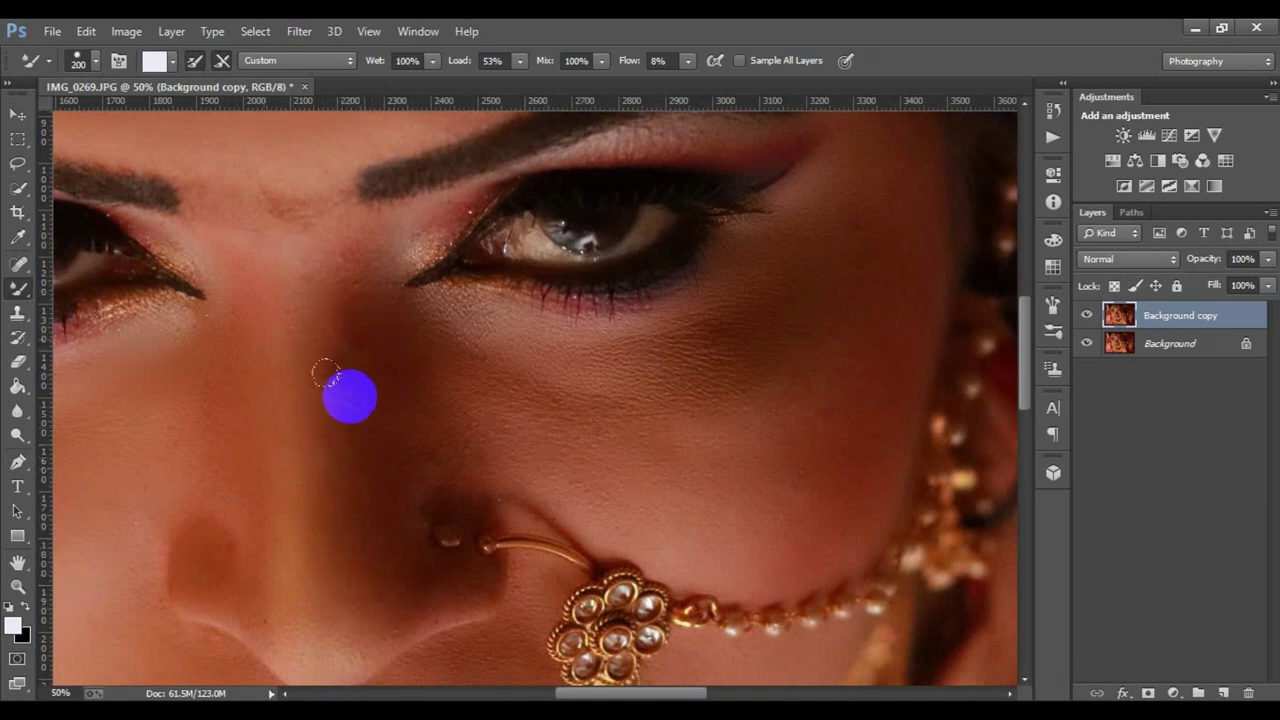
pyautogui.moveTo(337, 497)
pyautogui.mouseDown()
pyautogui.moveTo(344, 350)
pyautogui.moveTo(330, 440)
pyautogui.moveTo(440, 390)
pyautogui.moveTo(420, 328)
pyautogui.moveTo(465, 375)
pyautogui.mouseUp()
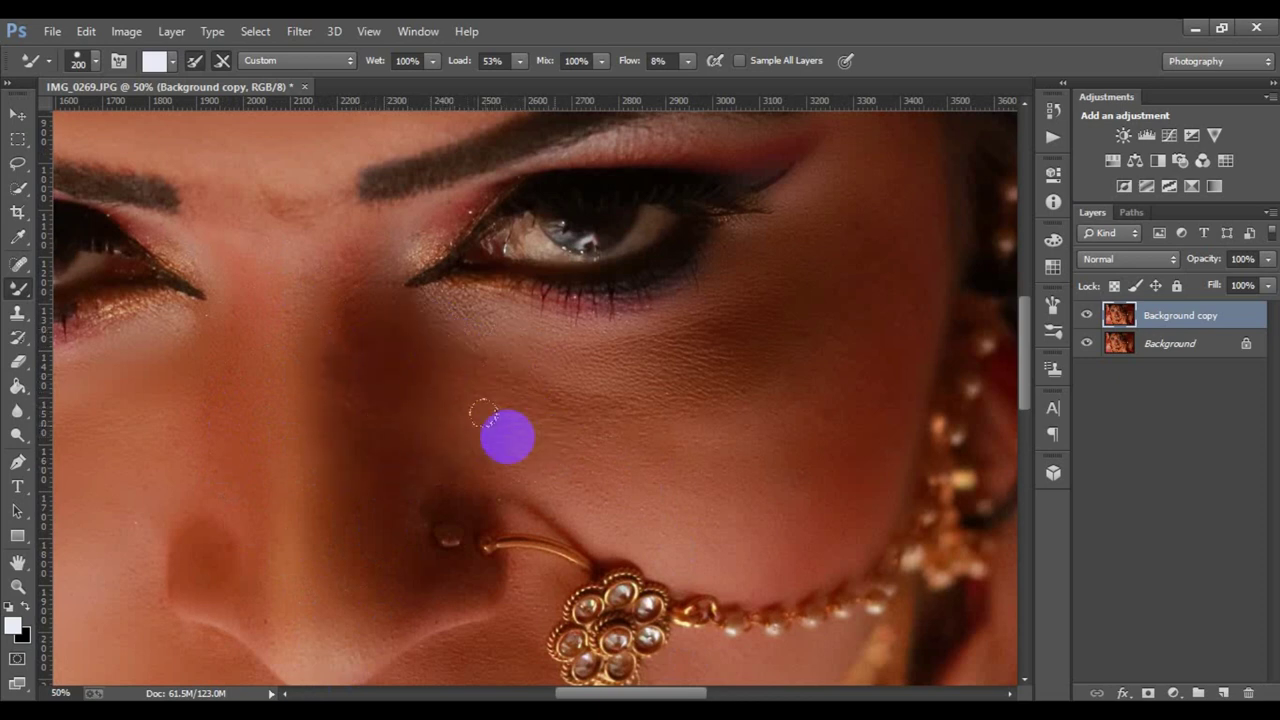
pyautogui.moveTo(611, 352)
pyautogui.mouseDown()
pyautogui.moveTo(648, 365)
pyautogui.moveTo(701, 448)
pyautogui.moveTo(609, 471)
pyautogui.moveTo(746, 383)
pyautogui.moveTo(697, 533)
pyautogui.moveTo(726, 386)
pyautogui.moveTo(697, 292)
pyautogui.mouseUp()
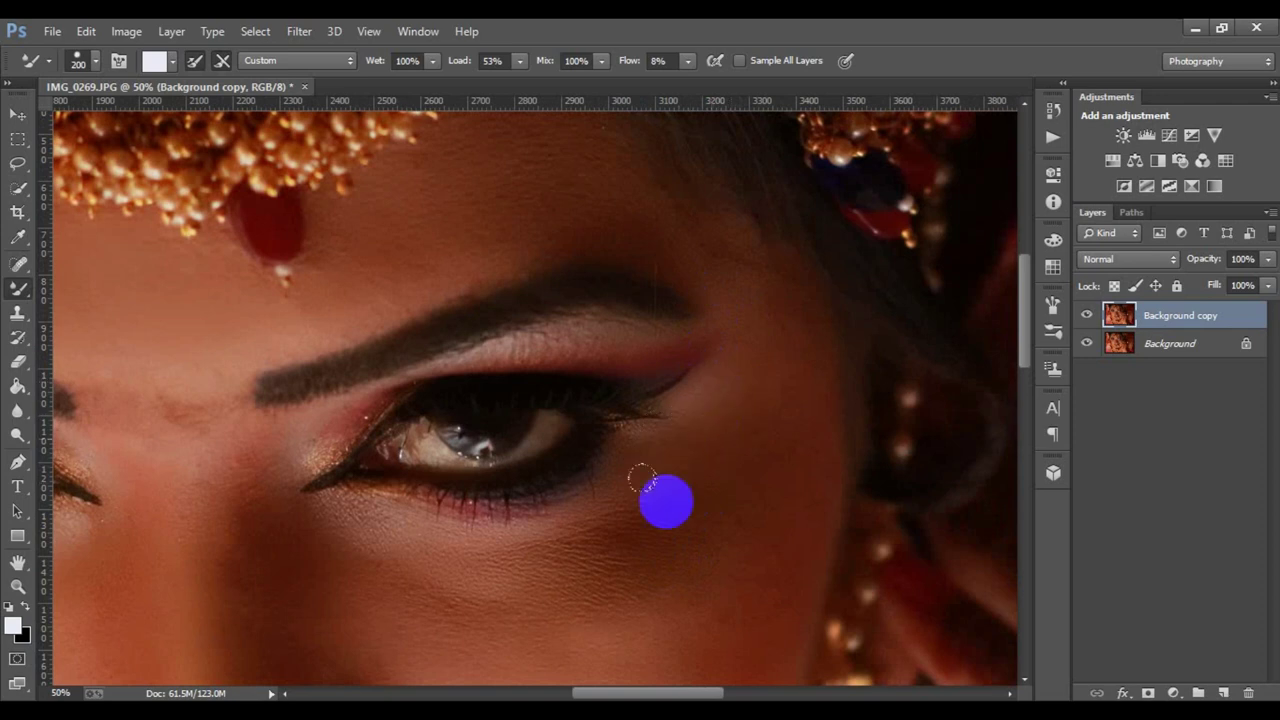
pyautogui.moveTo(710, 370); pyautogui.dragTo(486, 608)
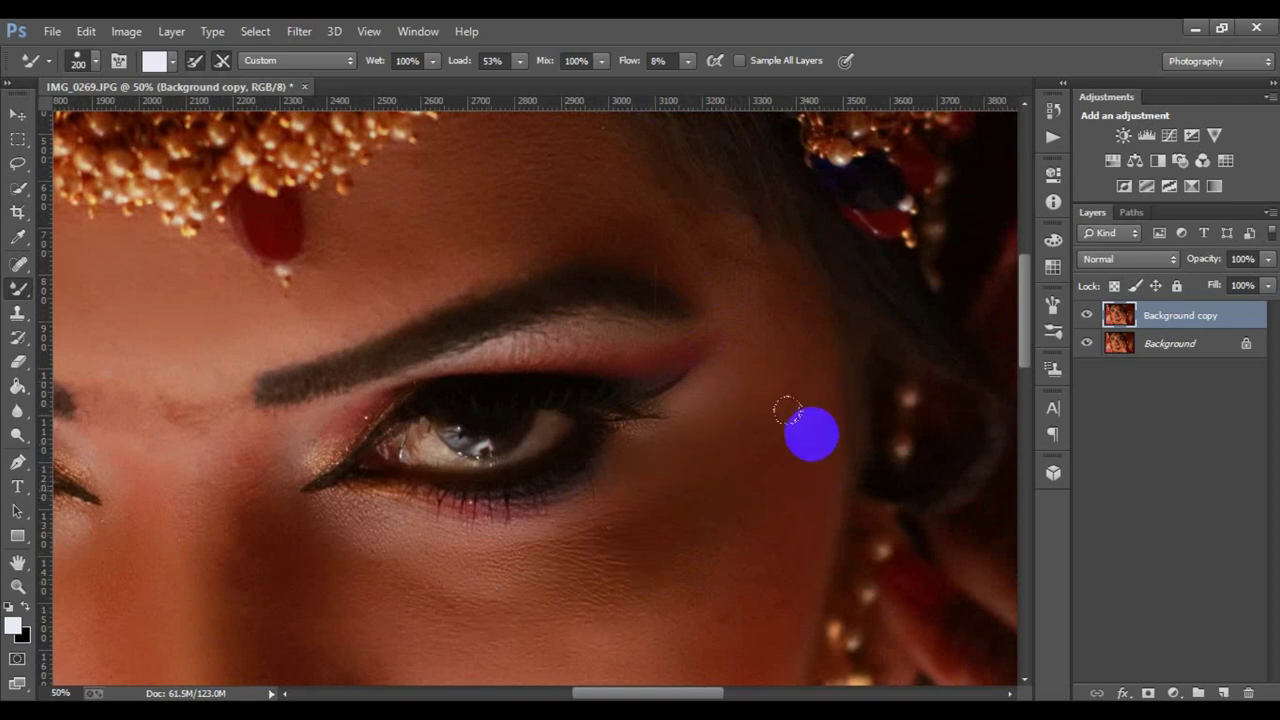
pyautogui.moveTo(666, 463); pyautogui.dragTo(655, 479)
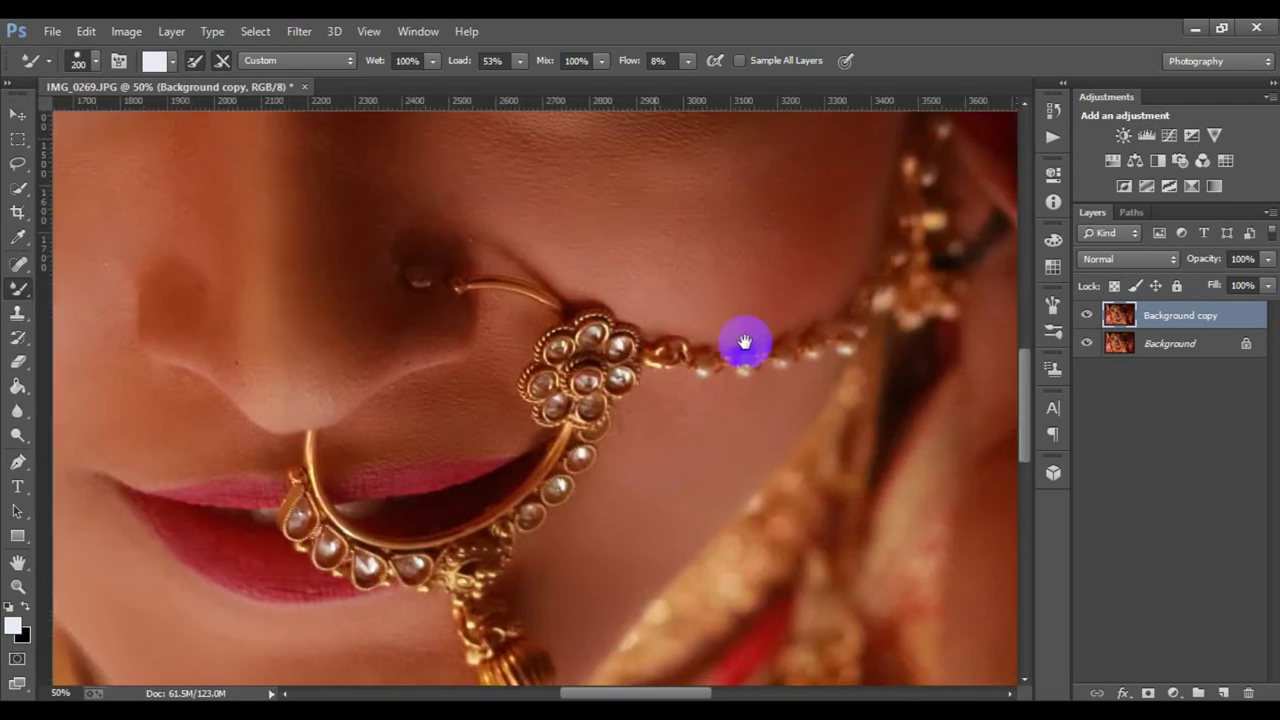
pyautogui.moveTo(743, 343); pyautogui.dragTo(393, 400)
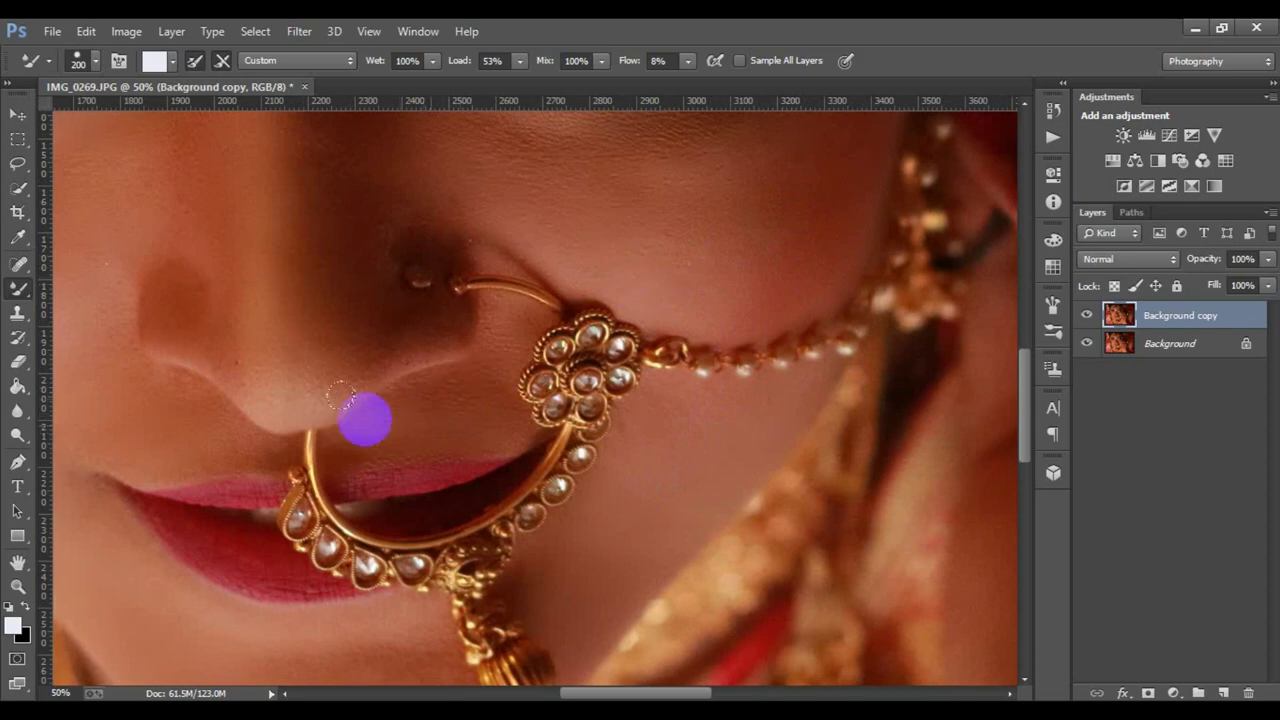
pyautogui.moveTo(500, 208); pyautogui.dragTo(505, 292)
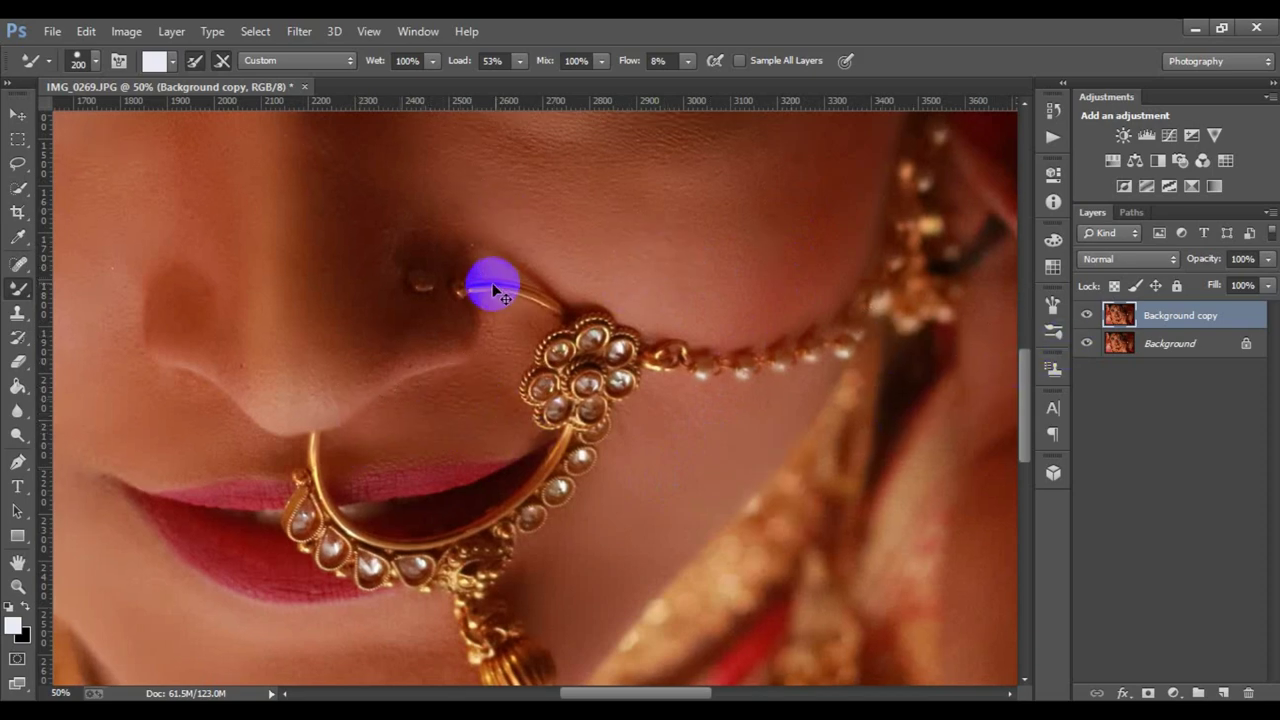
# Zoom out and toggle Background copy's visibility to compare the retouch with the original.
pyautogui.hotkey('ctrl', '-')
pyautogui.hotkey('ctrl', '-')
pyautogui.hotkey('ctrl', '-')
pyautogui.hotkey('ctrl', '-')
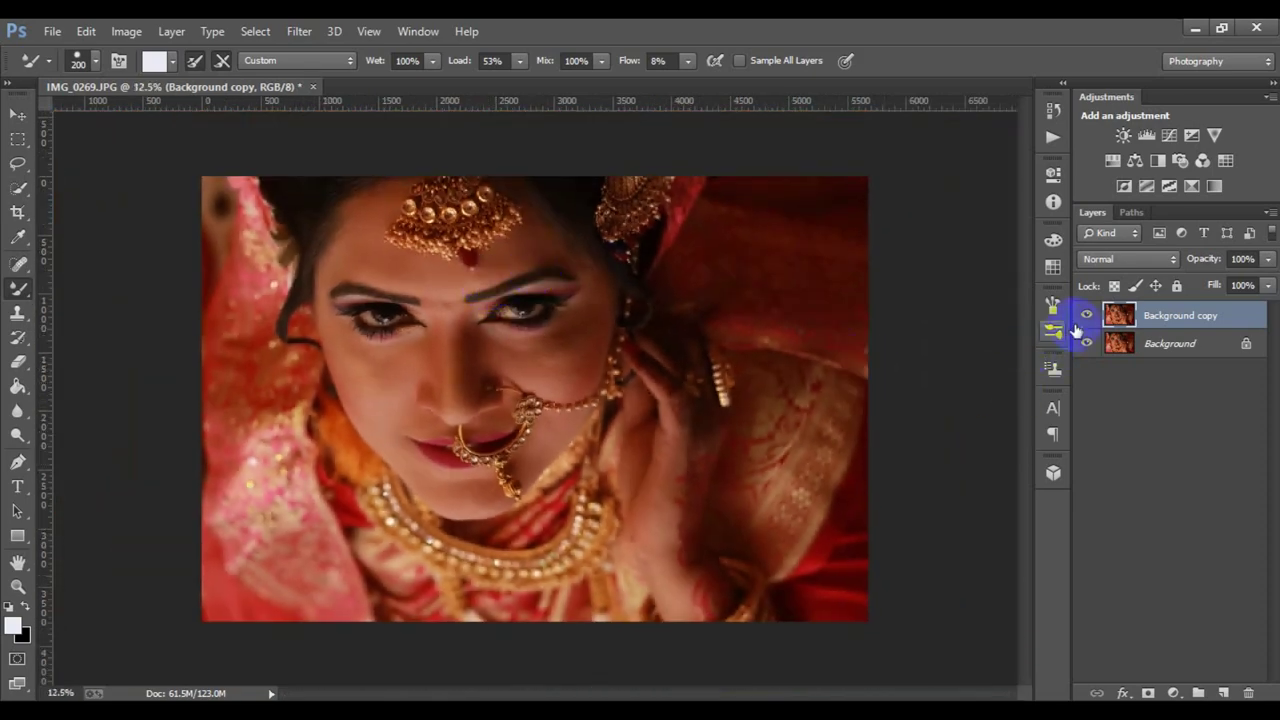
pyautogui.click(1086, 316)
pyautogui.click(1086, 316)
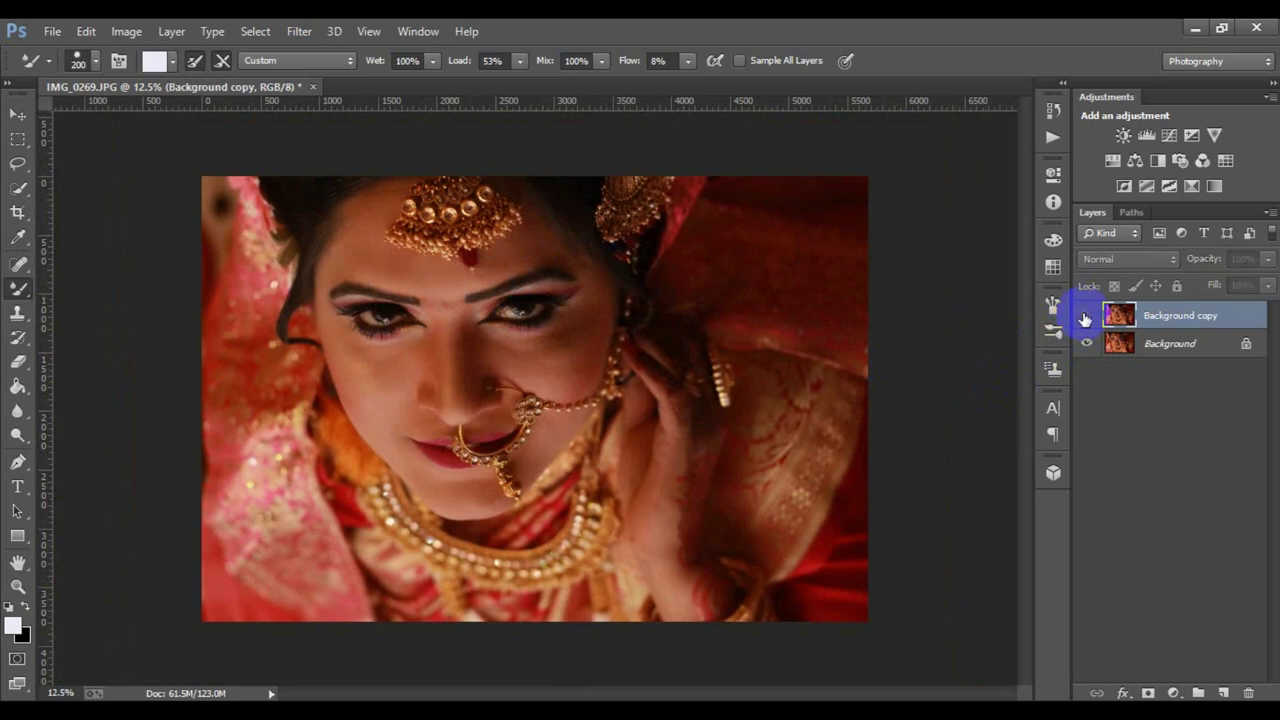
pyautogui.click(1086, 316)
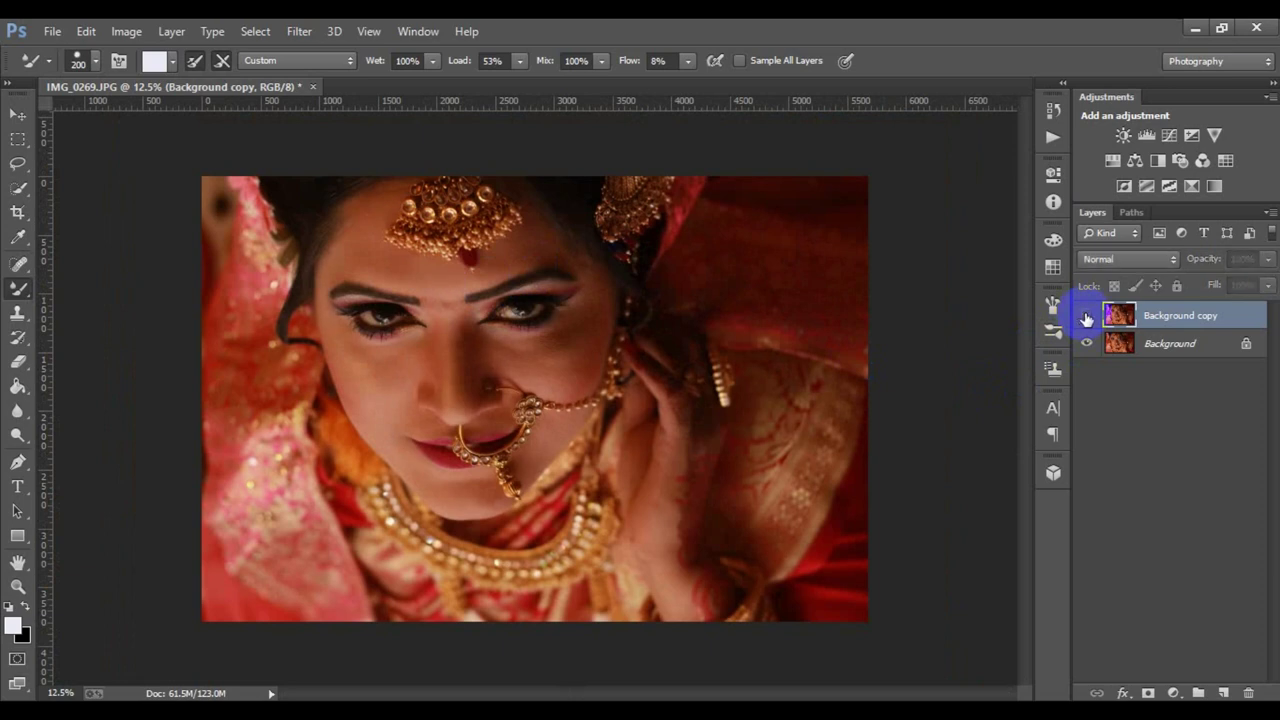
pyautogui.click(1086, 316)
pyautogui.click(1086, 316)
pyautogui.click(1086, 316)
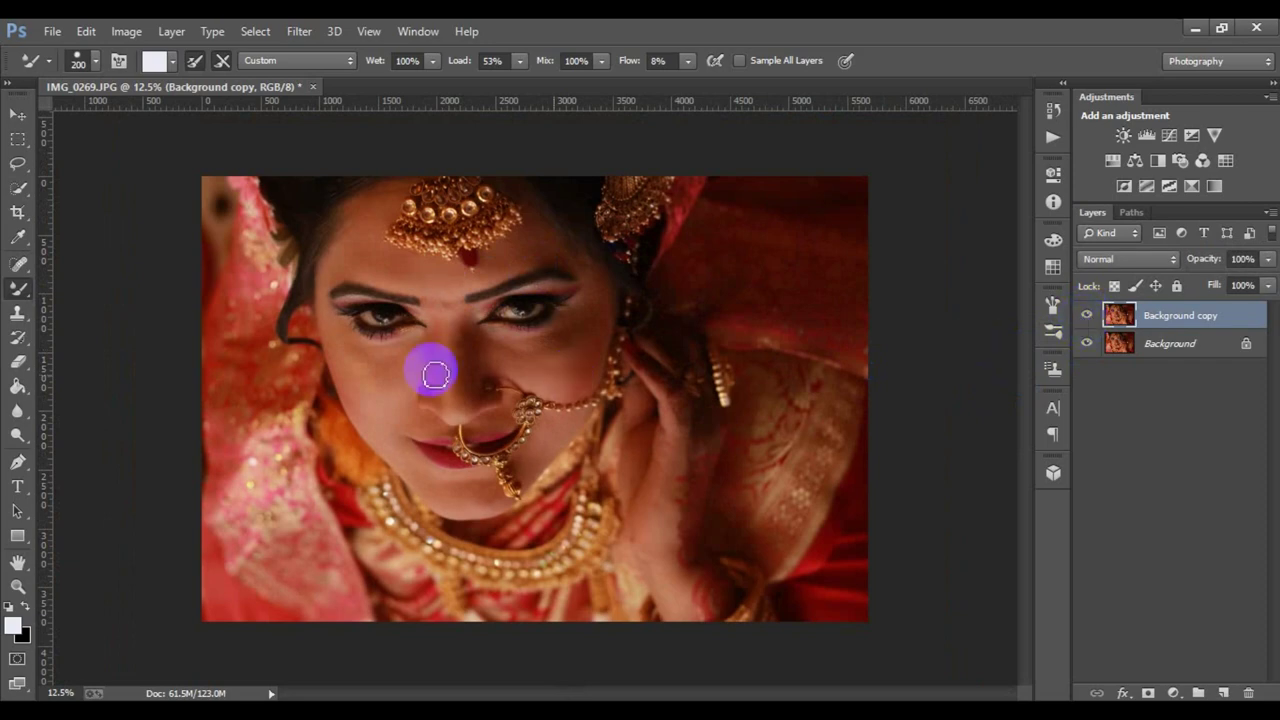
# Run Imagenomic Noiseware Professional on Background copy, checking skin texture in the preview first.
pyautogui.click(299, 31)
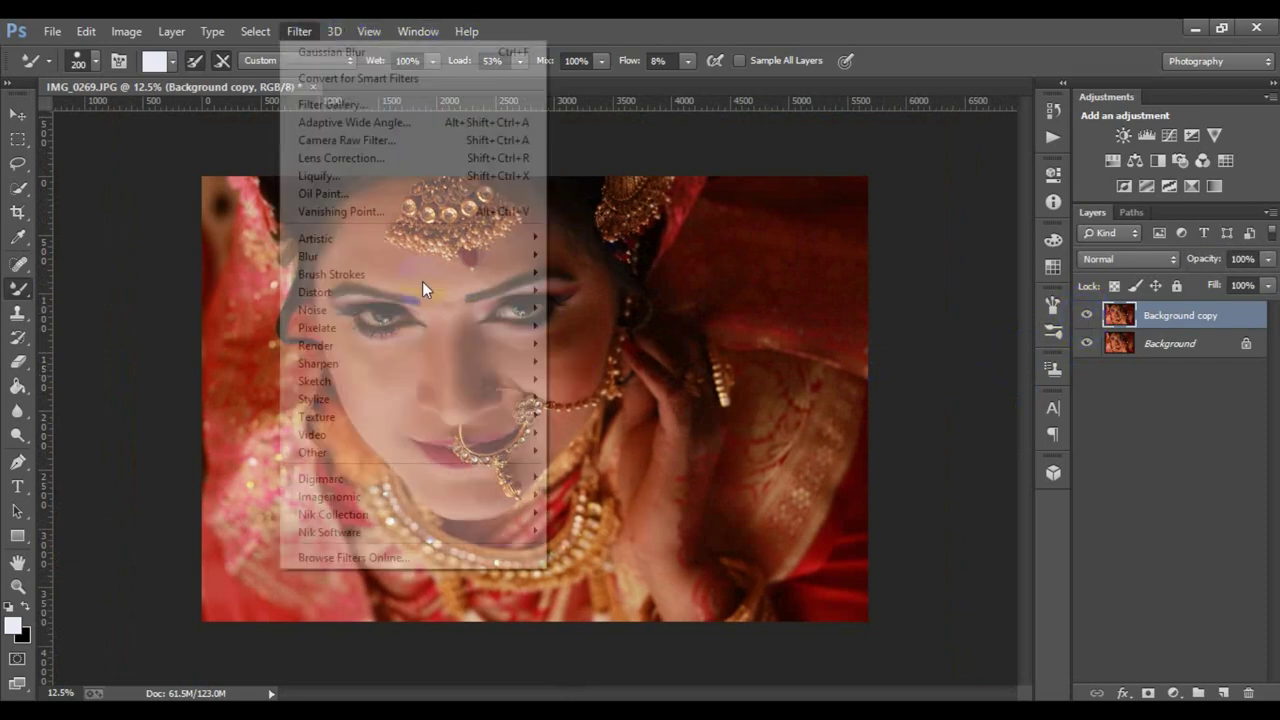
pyautogui.click(609, 496)
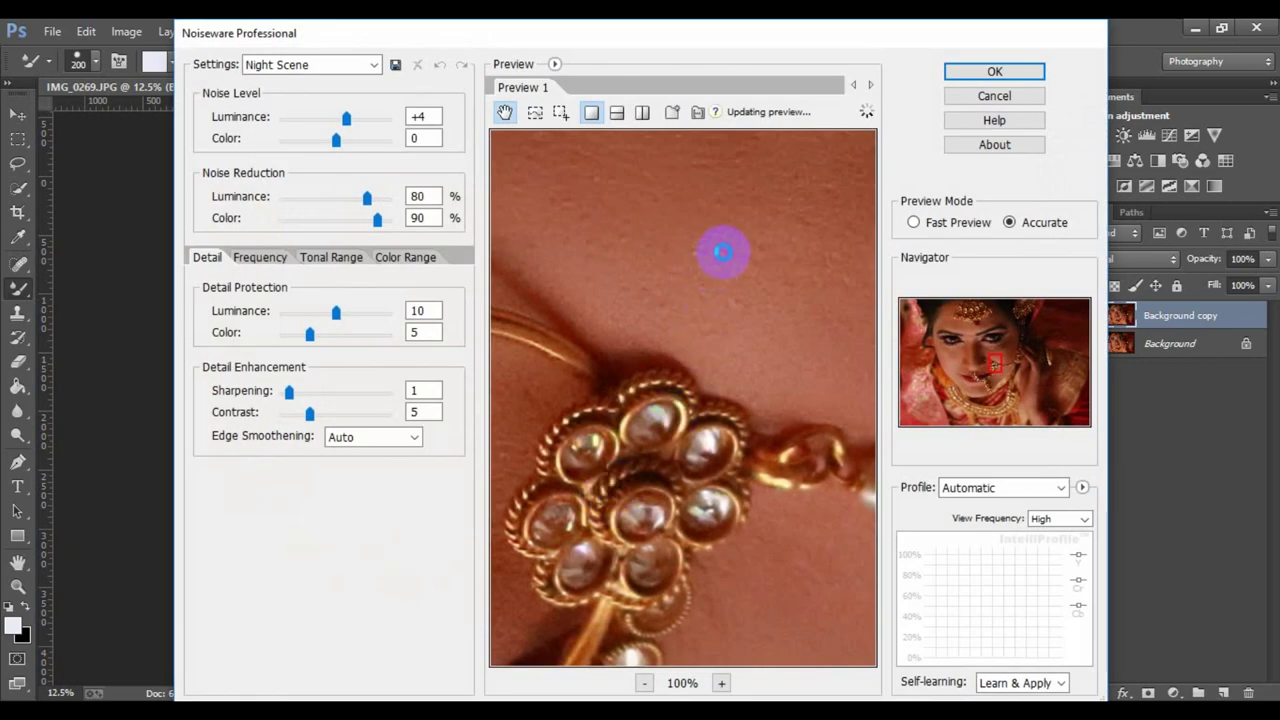
pyautogui.moveTo(722, 215); pyautogui.dragTo(782, 451)
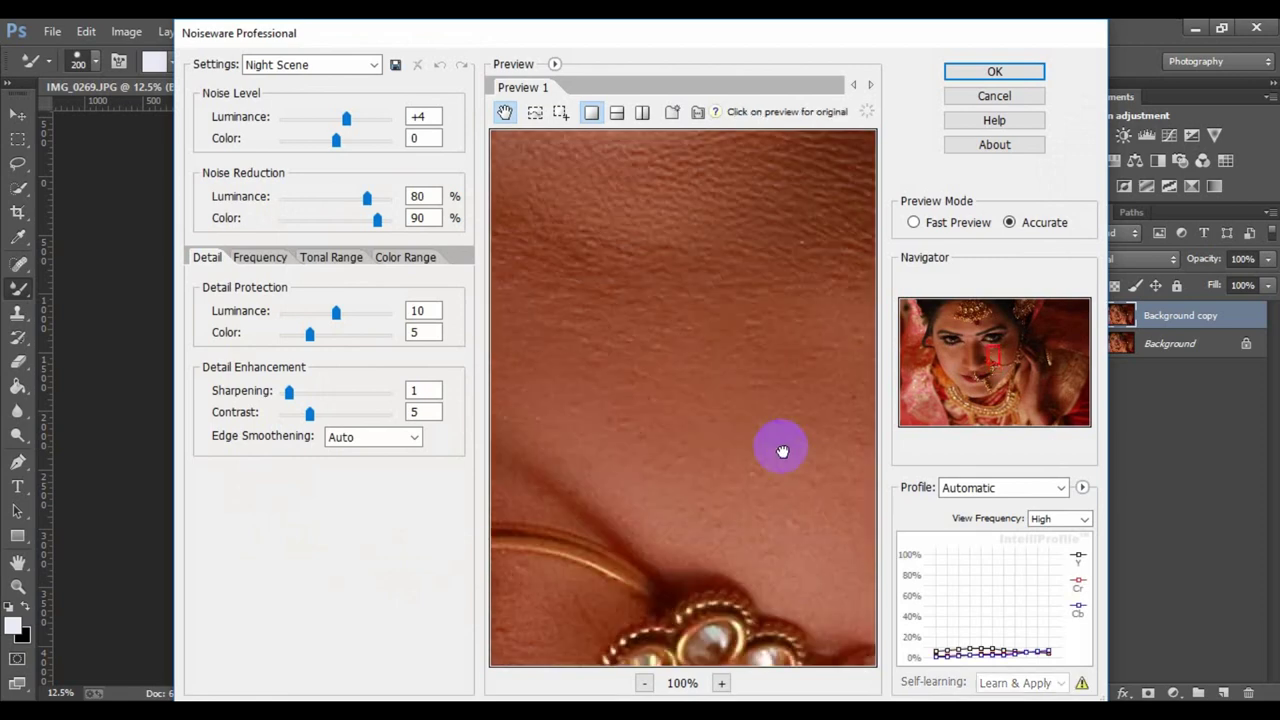
pyautogui.click(995, 74)
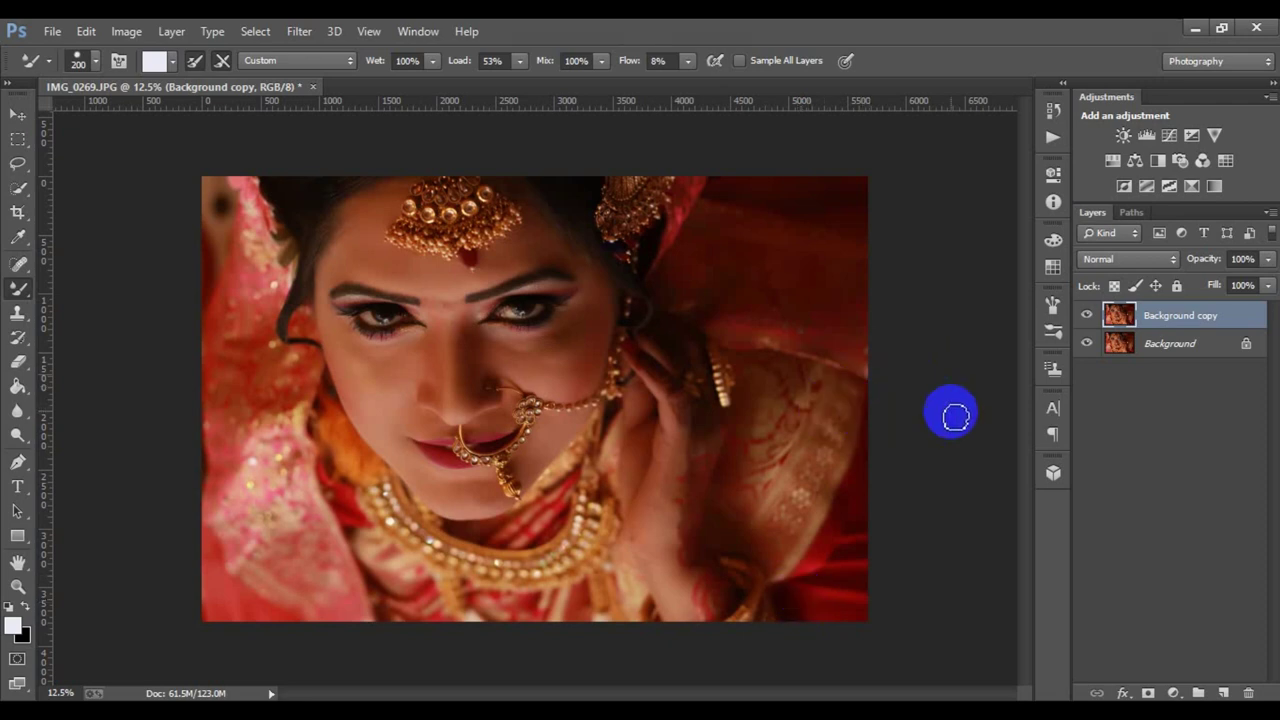
# Merge the layers into a single Background and duplicate it.
pyautogui.rightClick(1208, 322)
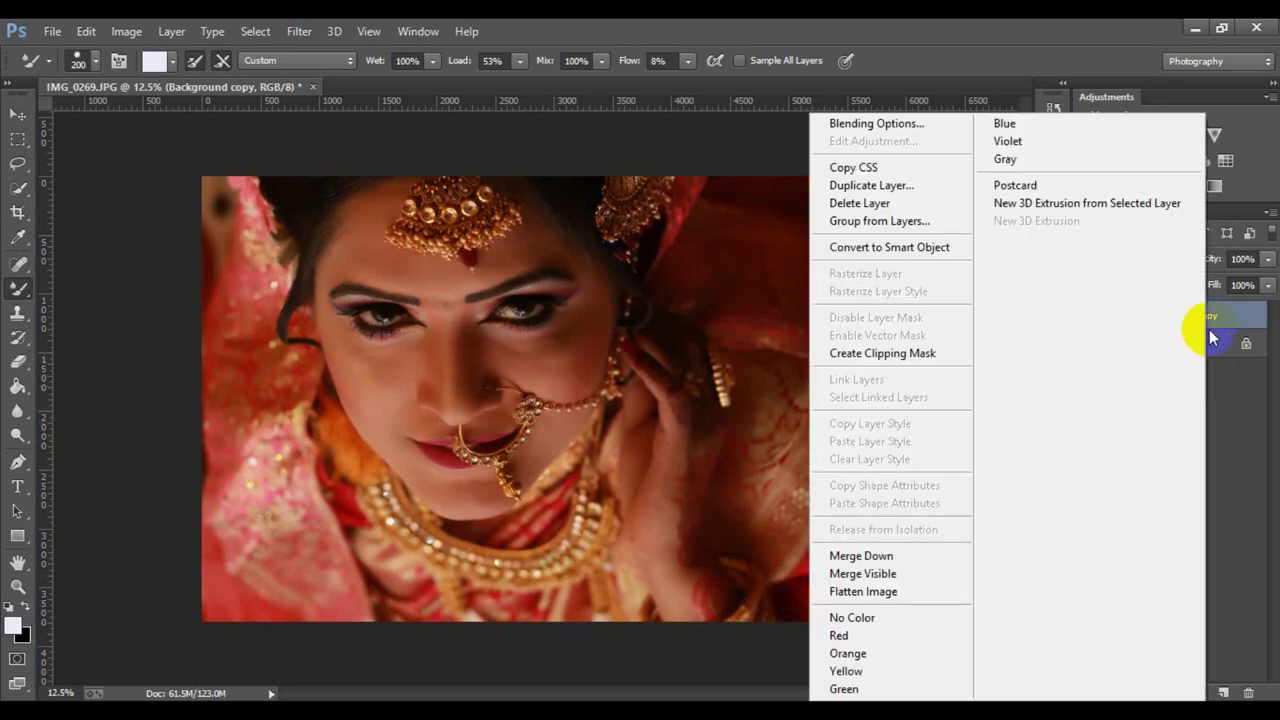
pyautogui.click(908, 573)
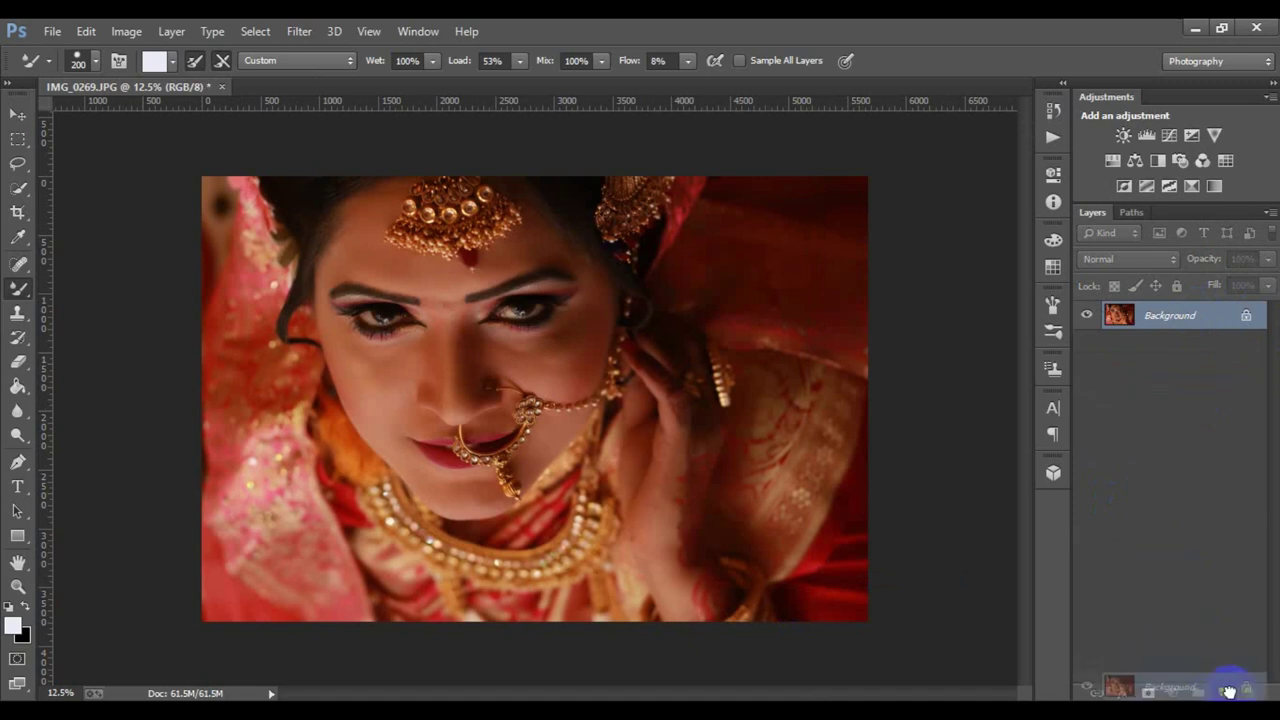
pyautogui.moveTo(1250, 318); pyautogui.dragTo(1223, 693)
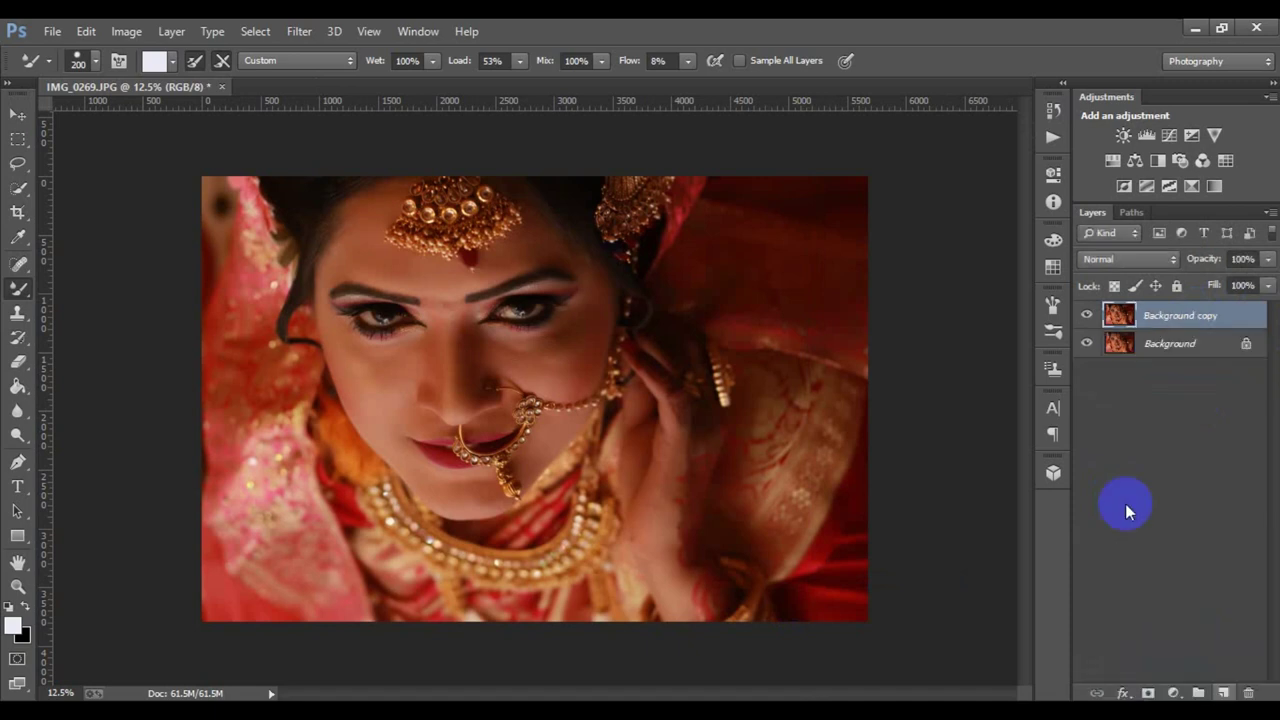
# In Camera Raw, set Exposure +0.50, Highlights +16, Vibrance +33, lower Whites, and adjust temperature.
pyautogui.click(303, 34)
pyautogui.click(362, 143)
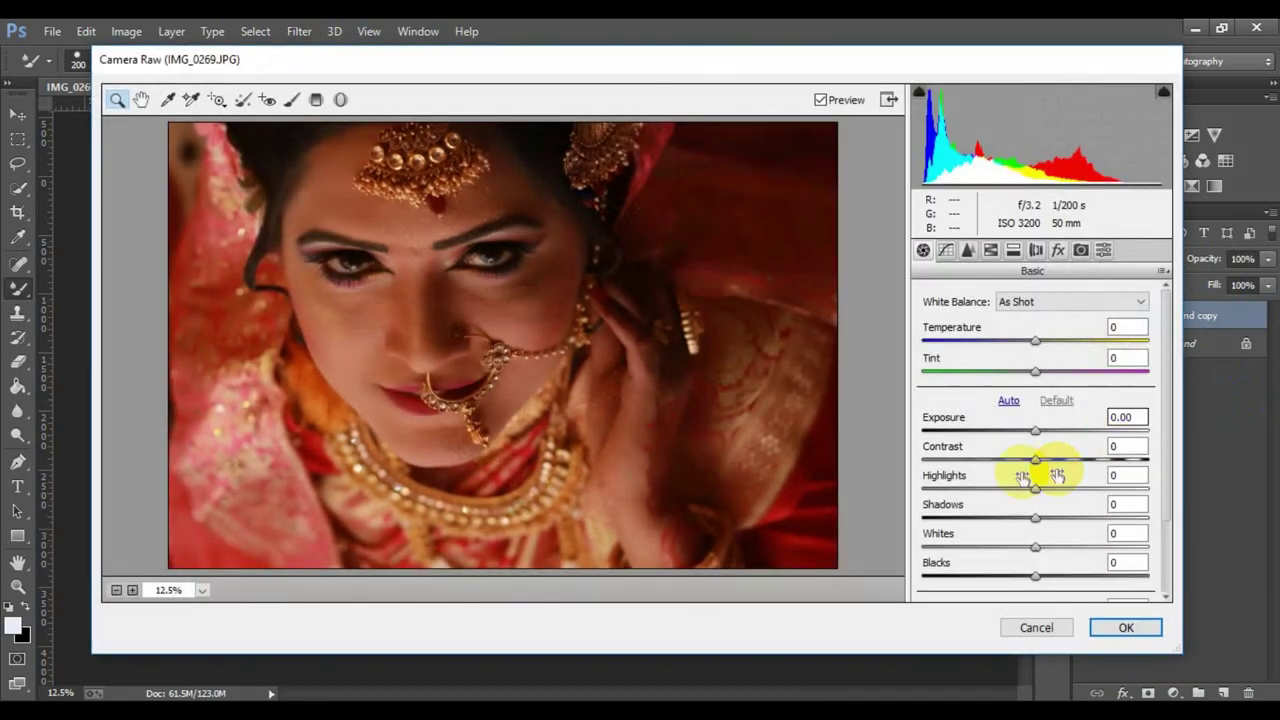
pyautogui.moveTo(1039, 431); pyautogui.dragTo(1072, 463)
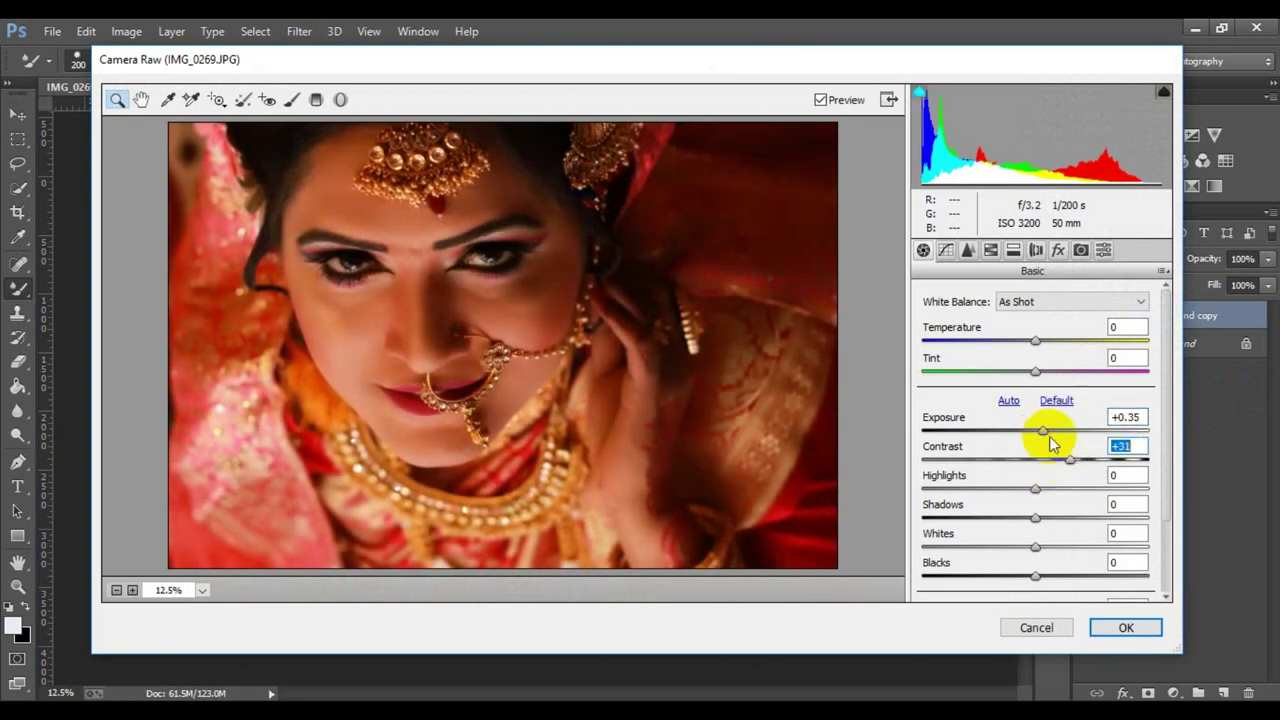
pyautogui.moveTo(1044, 431)
pyautogui.mouseDown()
pyautogui.moveTo(1066, 461)
pyautogui.moveTo(1043, 488)
pyautogui.moveTo(1054, 489)
pyautogui.moveTo(954, 514)
pyautogui.moveTo(1156, 520)
pyautogui.mouseUp()
pyautogui.click(1034, 518)
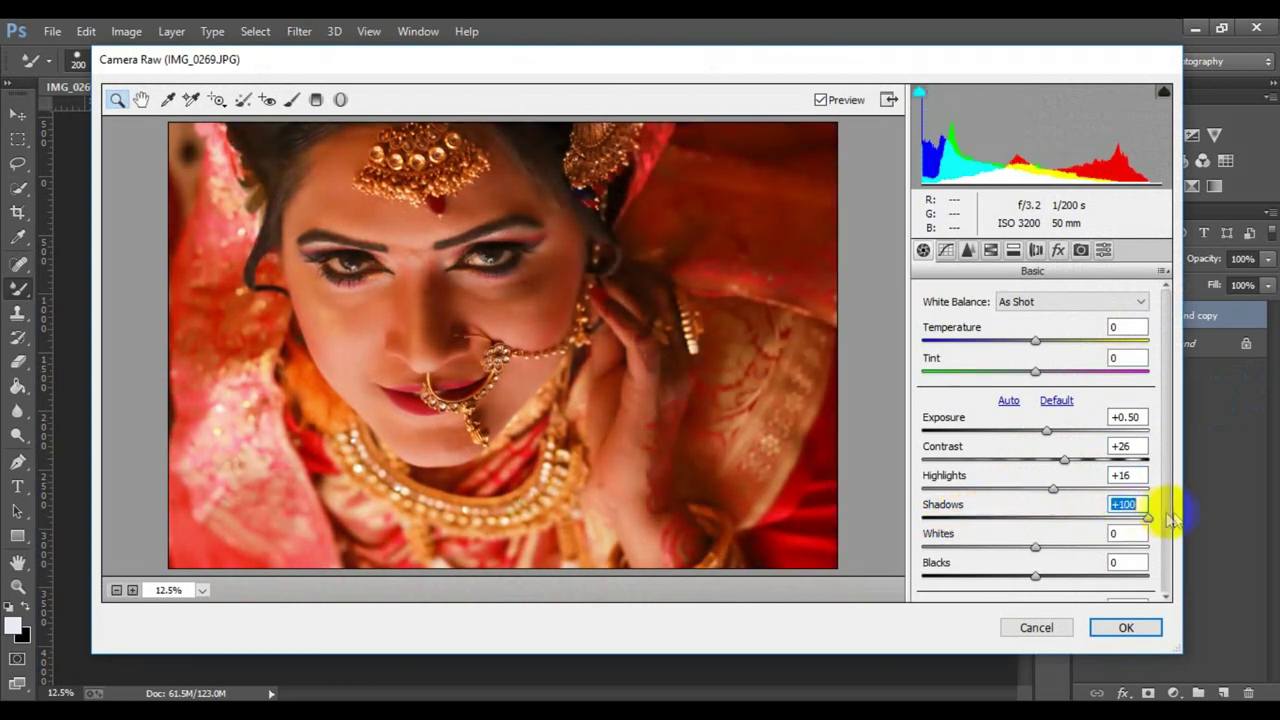
pyautogui.moveTo(1035, 548)
pyautogui.mouseDown()
pyautogui.moveTo(1010, 547)
pyautogui.moveTo(1049, 580)
pyautogui.mouseUp()
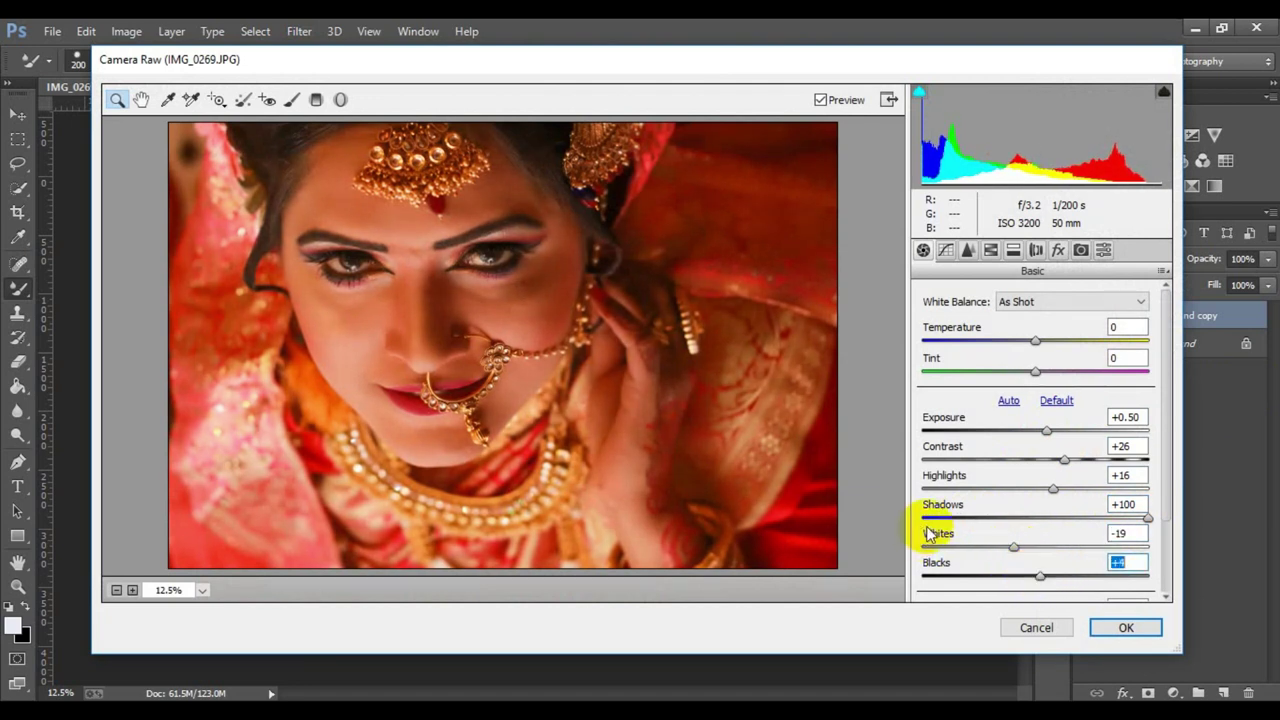
pyautogui.scroll(-2, 929, 534)
pyautogui.moveTo(1035, 553); pyautogui.dragTo(1071, 555)
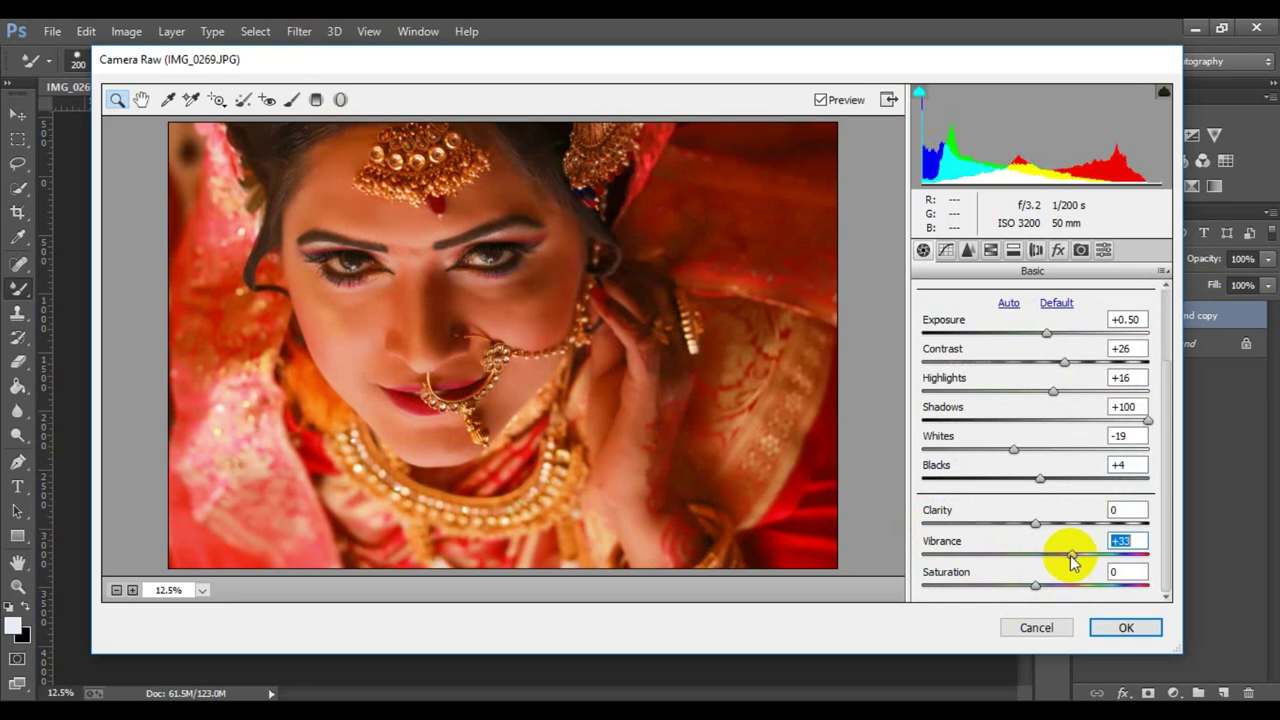
pyautogui.scroll(1, 943, 443)
pyautogui.scroll(2, 990, 410)
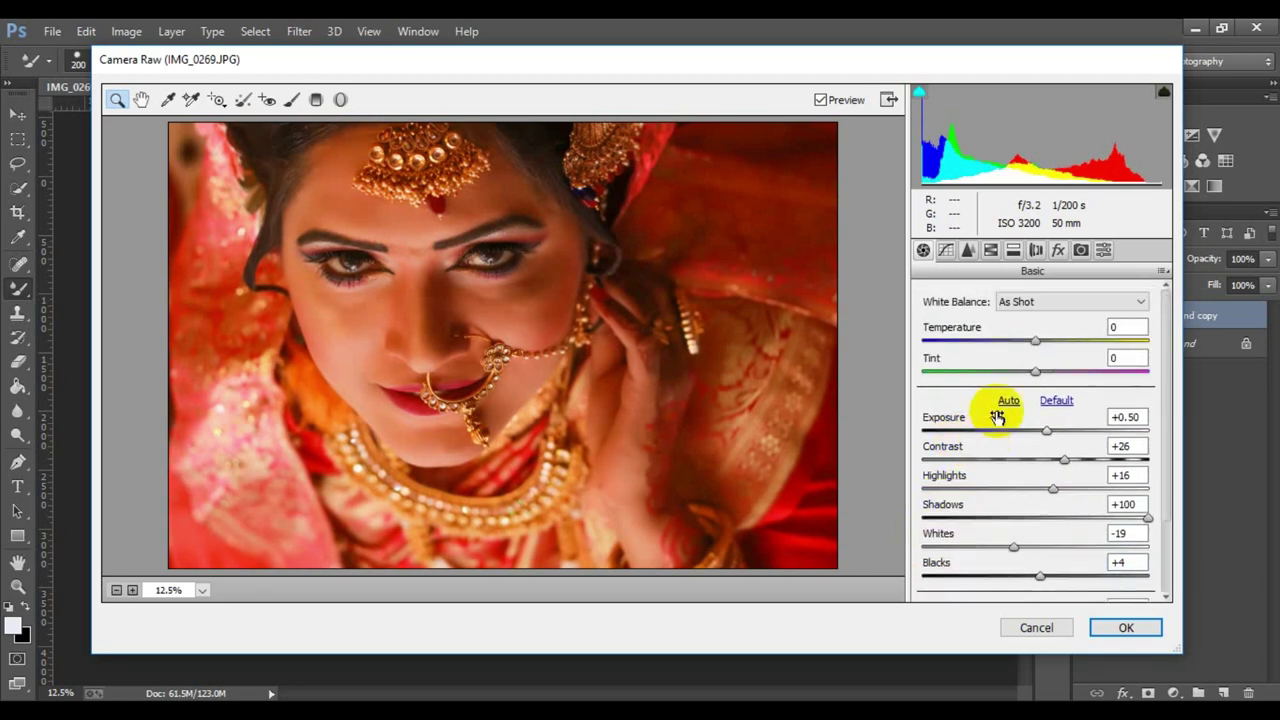
pyautogui.moveTo(1037, 345)
pyautogui.mouseDown()
pyautogui.moveTo(1050, 349)
pyautogui.moveTo(1031, 352)
pyautogui.mouseUp()
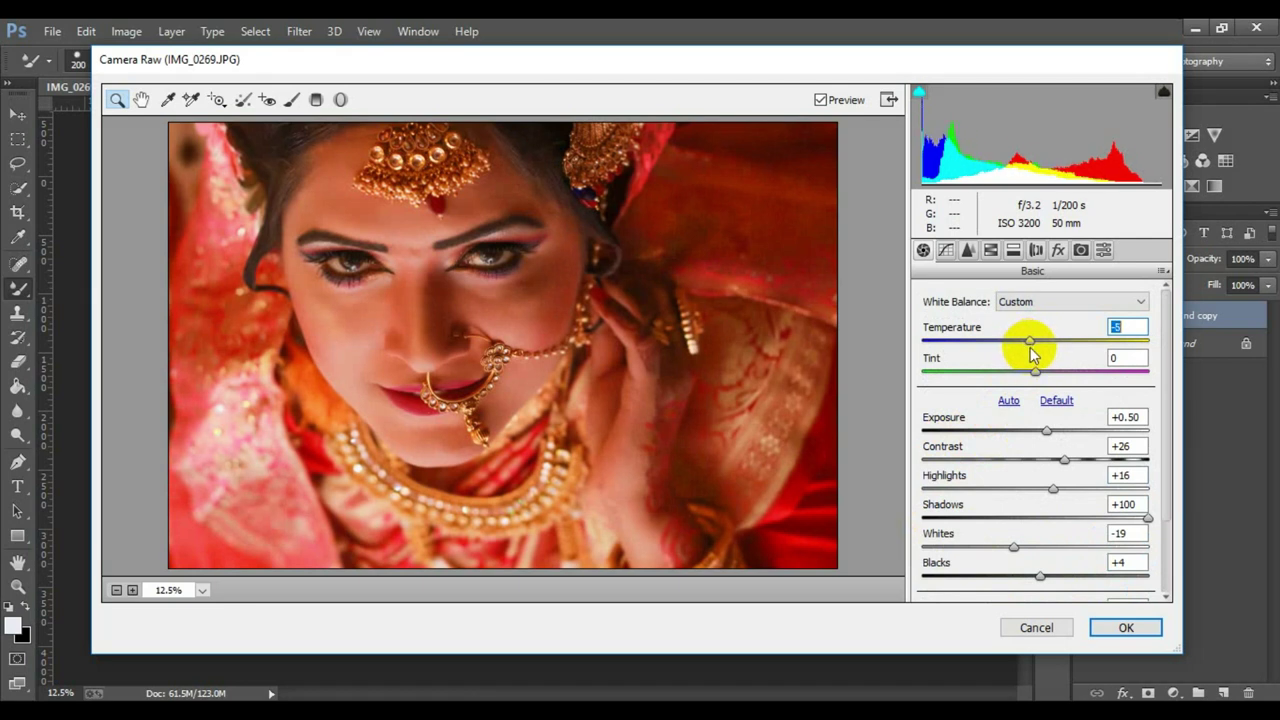
# Set HSL saturation to Reds +23 and Oranges -14, and raise Greens.
pyautogui.click(990, 249)
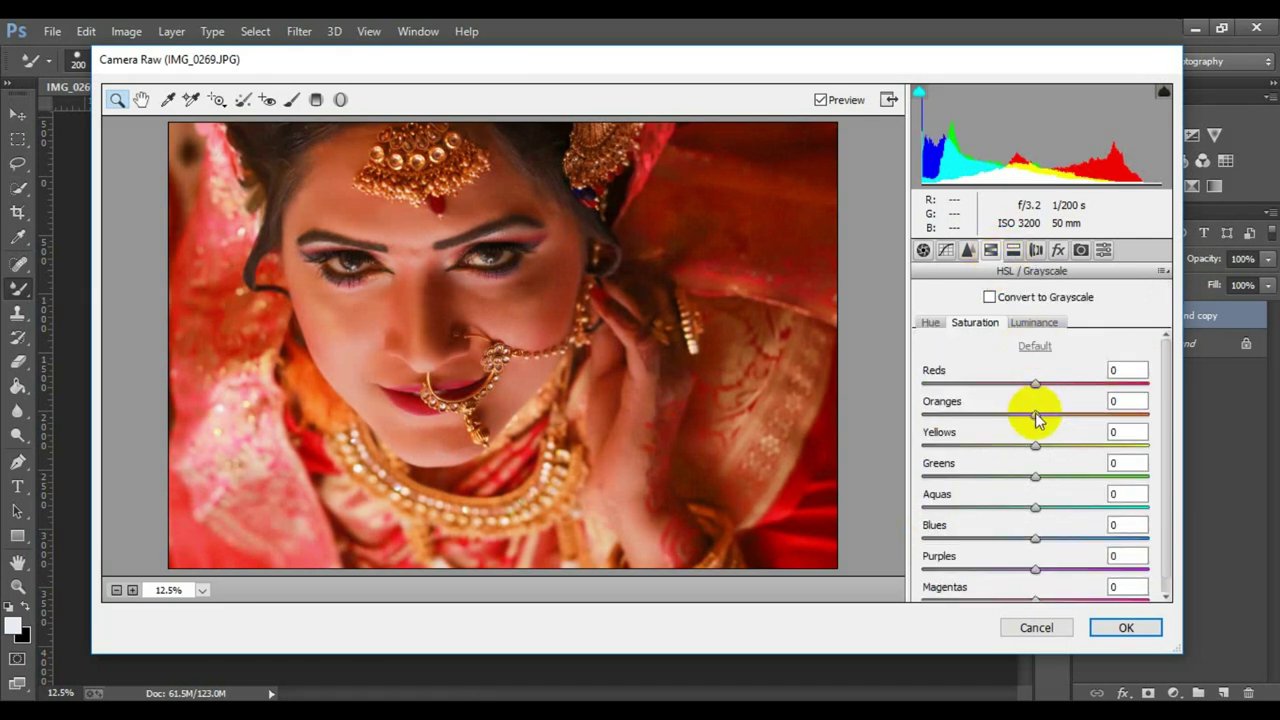
pyautogui.moveTo(1034, 413)
pyautogui.mouseDown()
pyautogui.moveTo(1009, 413)
pyautogui.moveTo(1068, 388)
pyautogui.mouseUp()
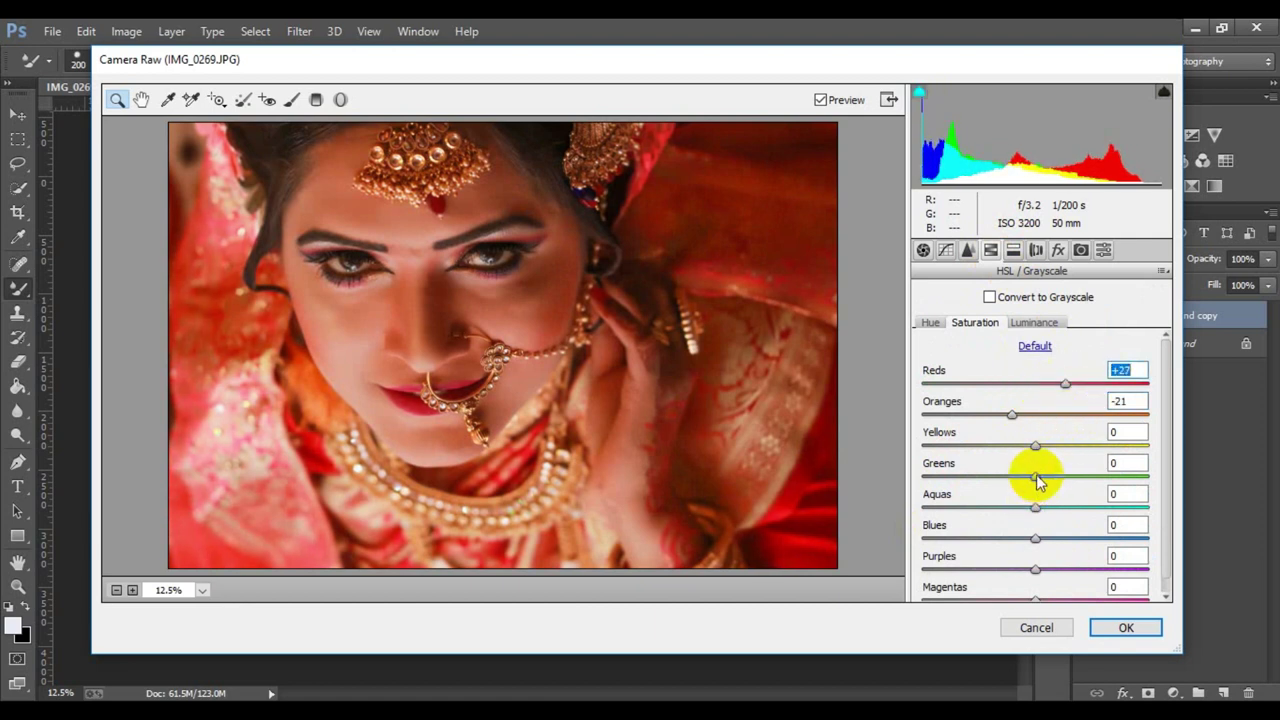
pyautogui.moveTo(1036, 476)
pyautogui.mouseDown()
pyautogui.moveTo(1062, 478)
pyautogui.moveTo(1040, 477)
pyautogui.moveTo(1107, 449)
pyautogui.mouseUp()
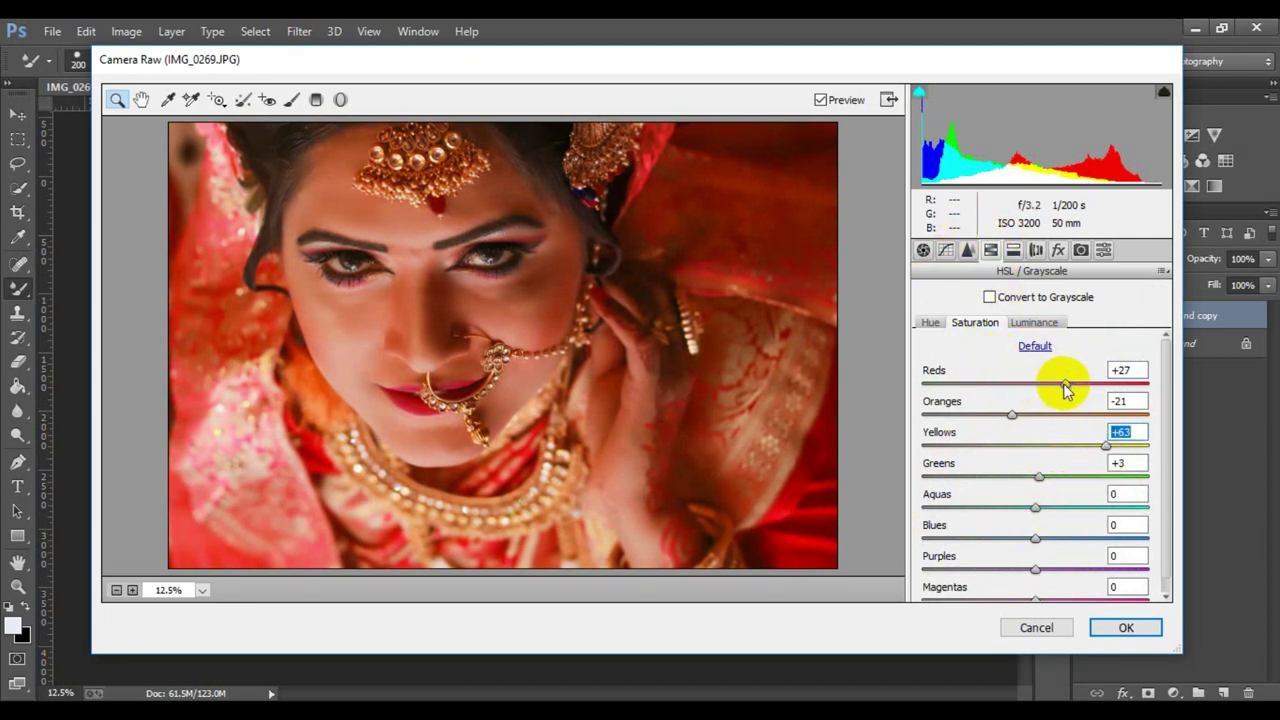
pyautogui.moveTo(1065, 386); pyautogui.dragTo(1058, 388)
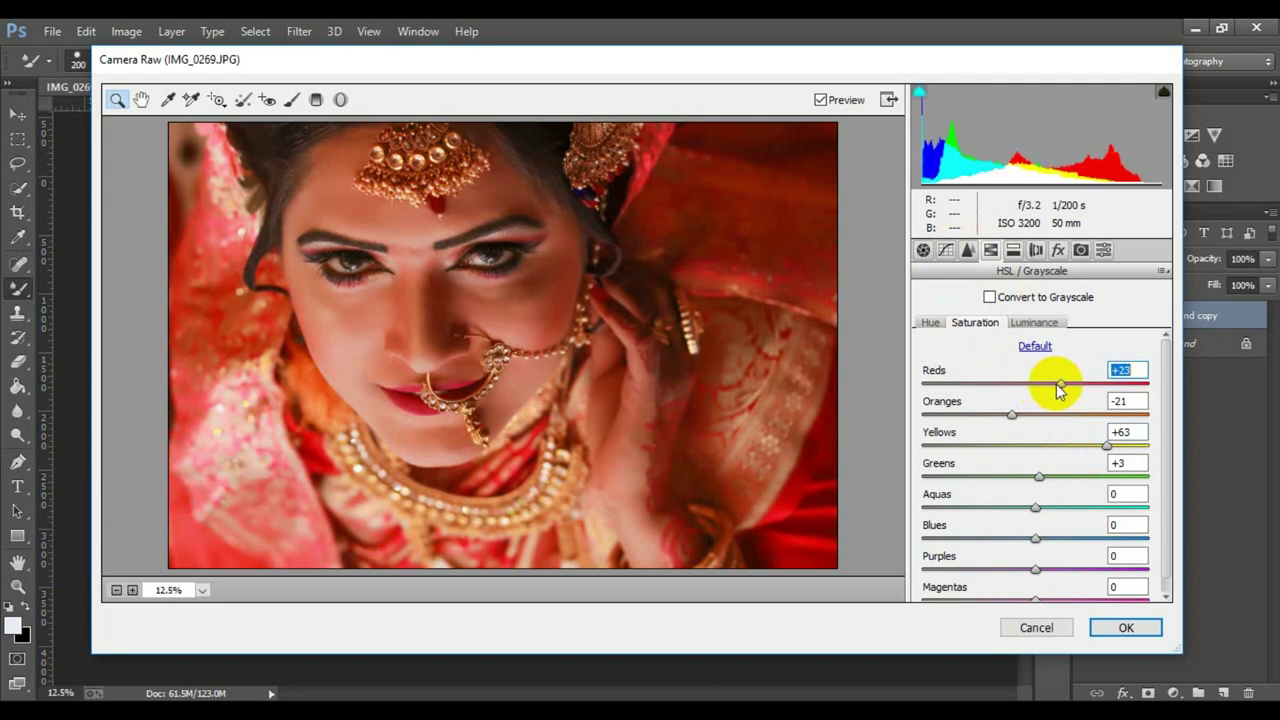
pyautogui.moveTo(1013, 414); pyautogui.dragTo(1021, 415)
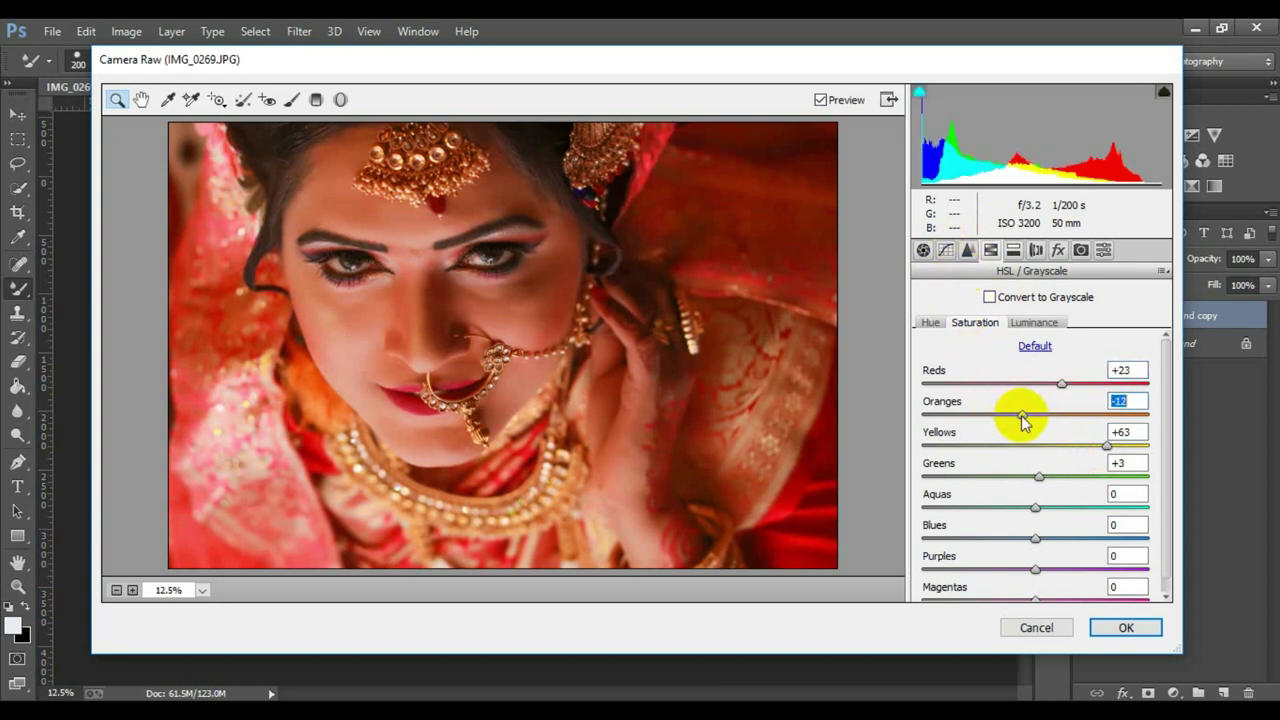
# Raise Clarity to +10 in the Basic panel.
pyautogui.click(922, 250)
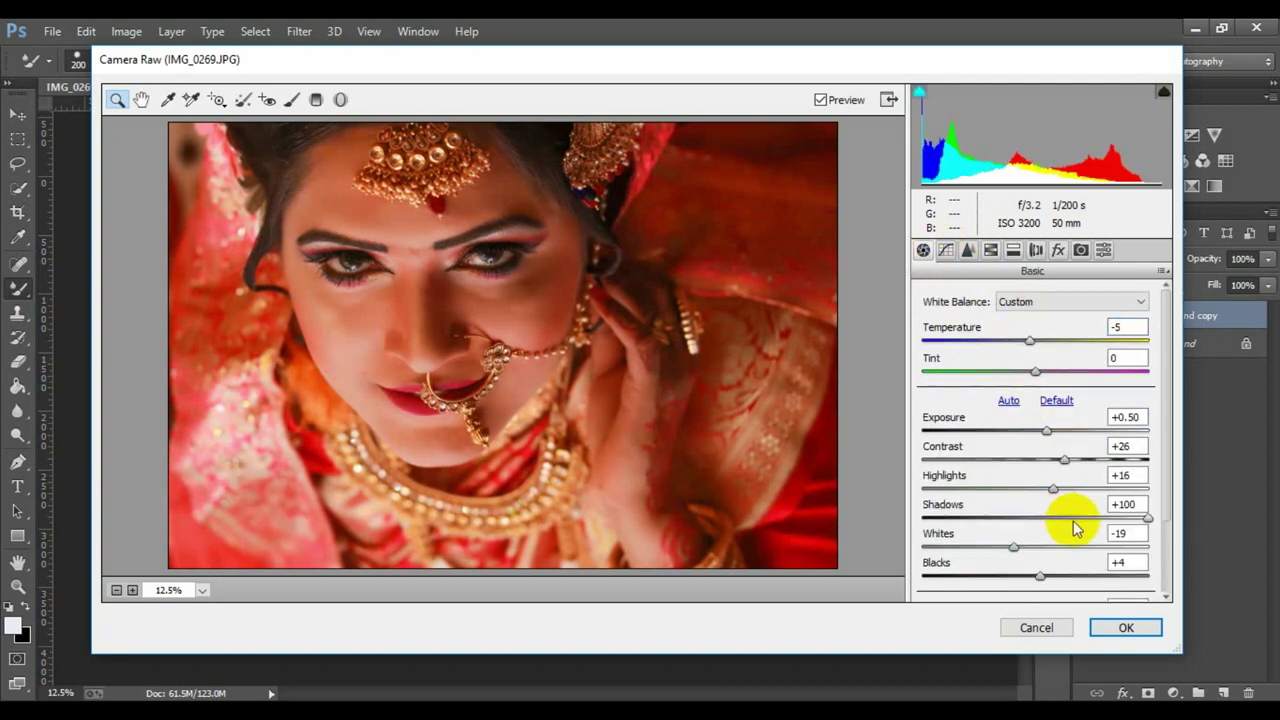
pyautogui.scroll(-2, 1045, 537)
pyautogui.scroll(-2, 1045, 537)
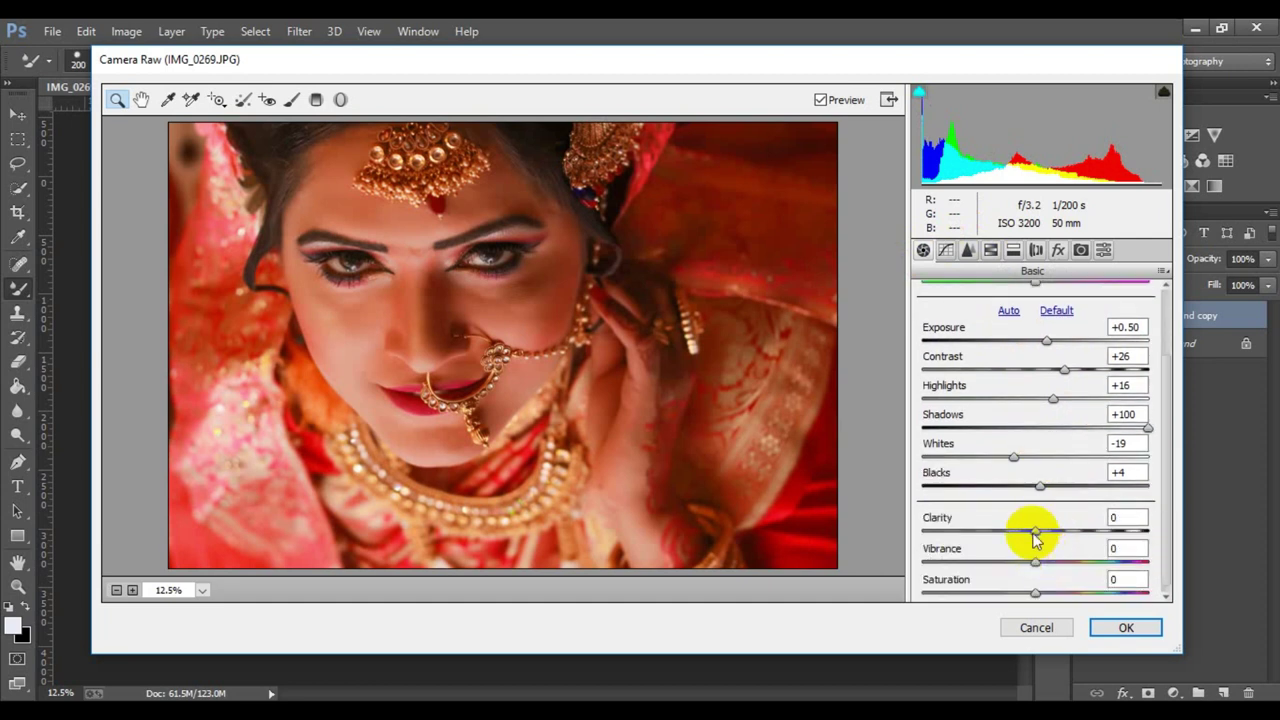
pyautogui.moveTo(1045, 537)
pyautogui.mouseDown()
pyautogui.moveTo(1034, 535)
pyautogui.moveTo(1046, 541)
pyautogui.mouseUp()
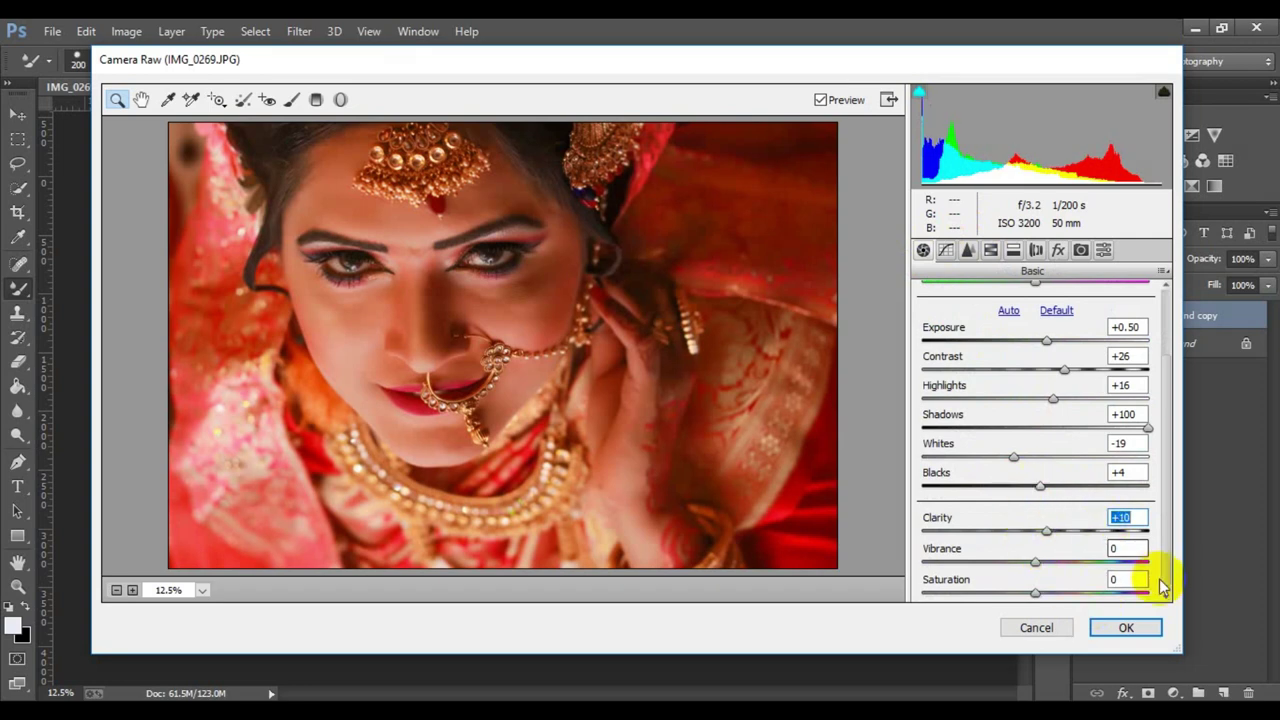
# Apply the Camera Raw grade and add a Color Lookup layer using Fuji ETERNA 250D Kodak 2395.
pyautogui.click(1124, 630)
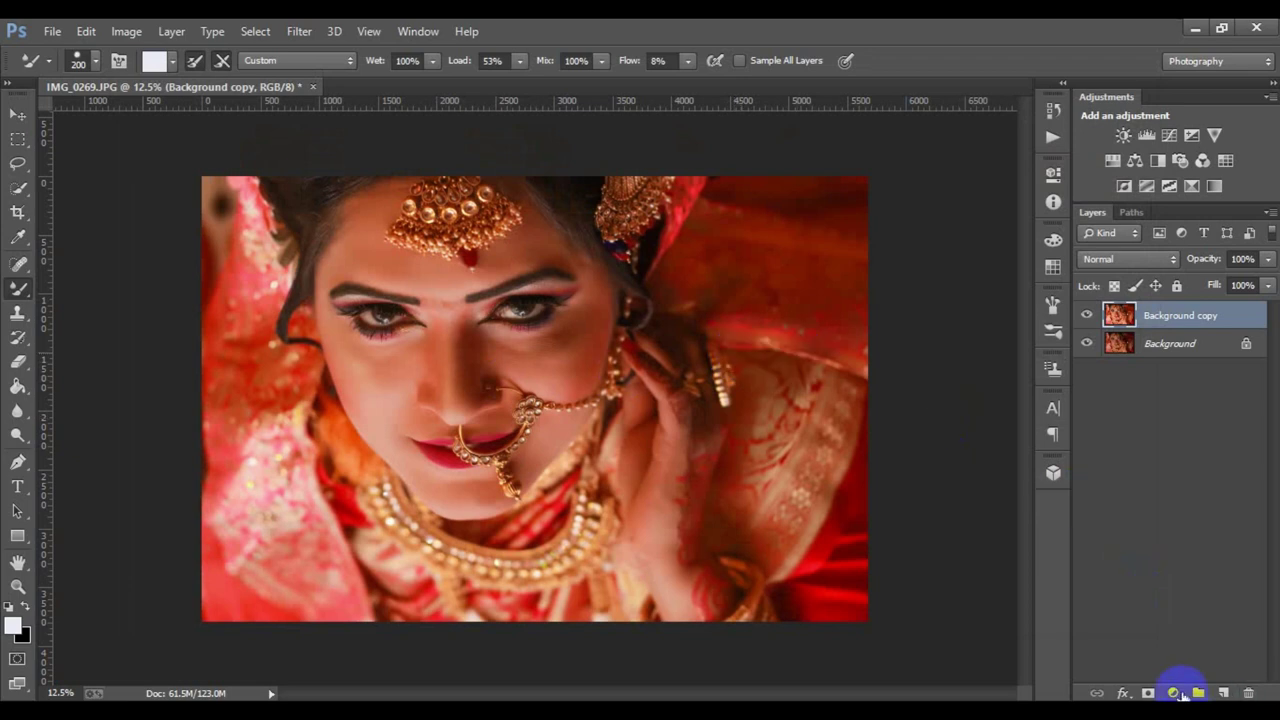
pyautogui.click(1177, 693)
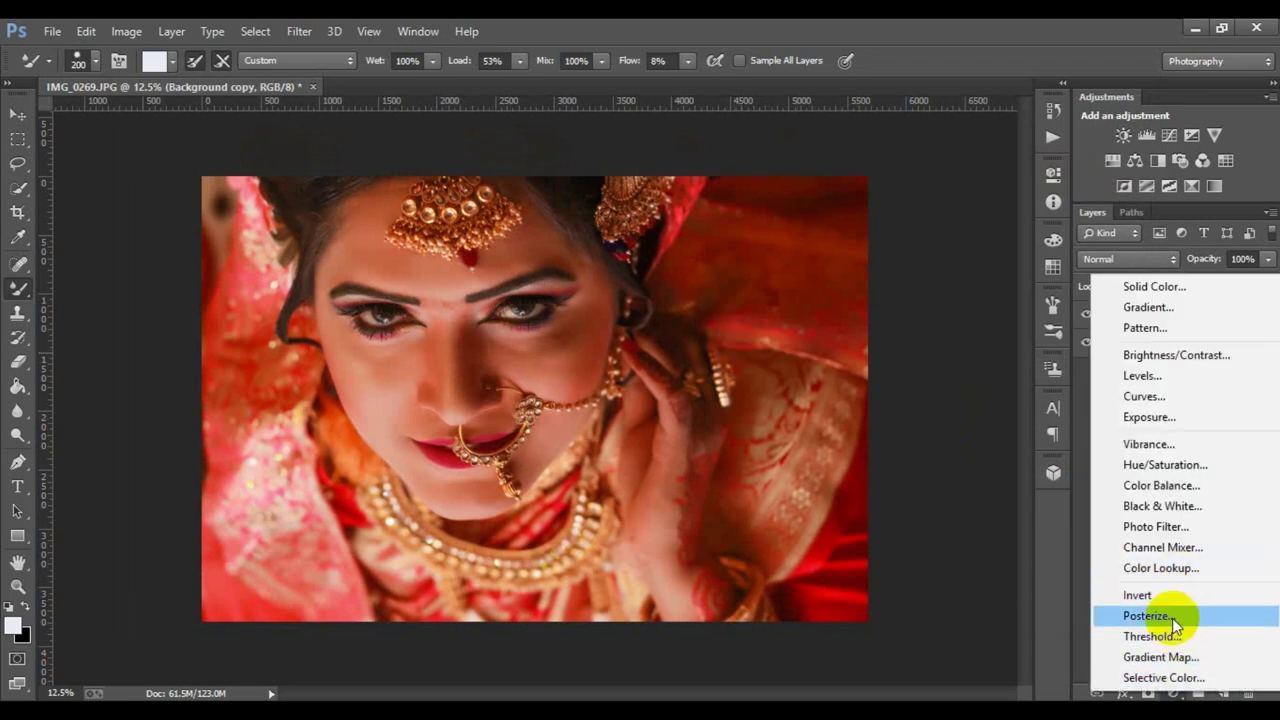
pyautogui.click(1176, 569)
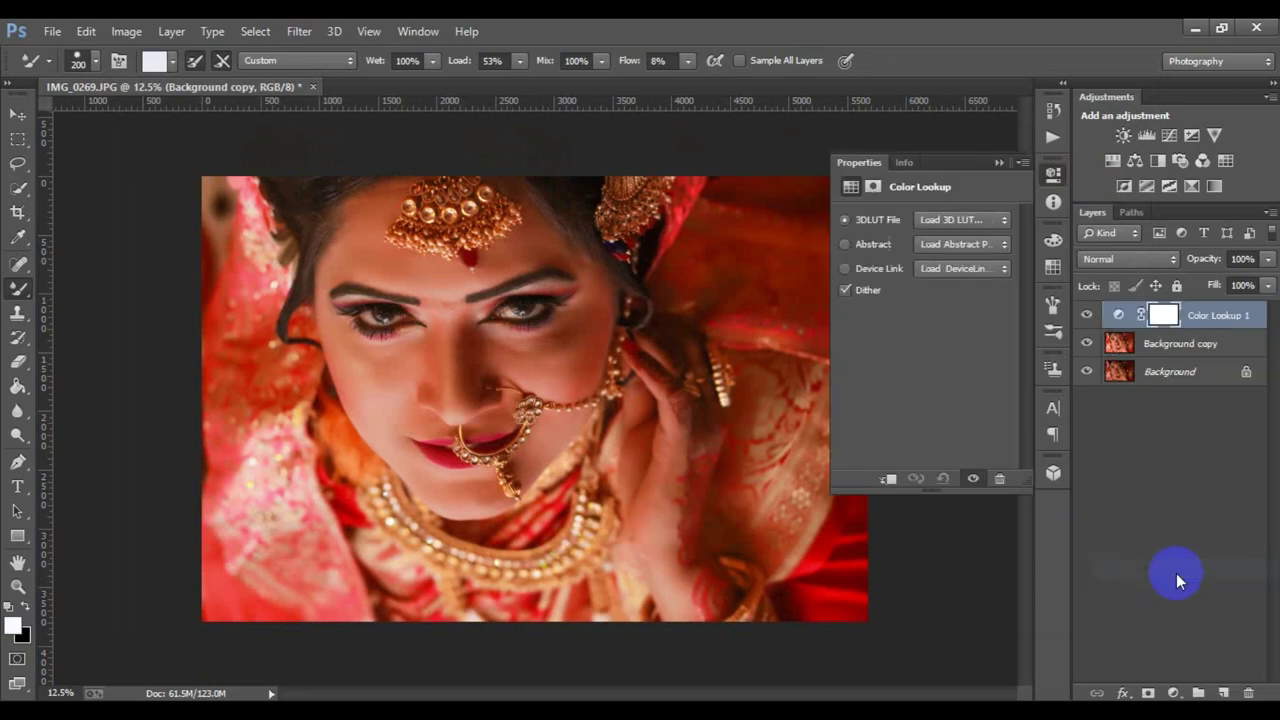
pyautogui.click(965, 219)
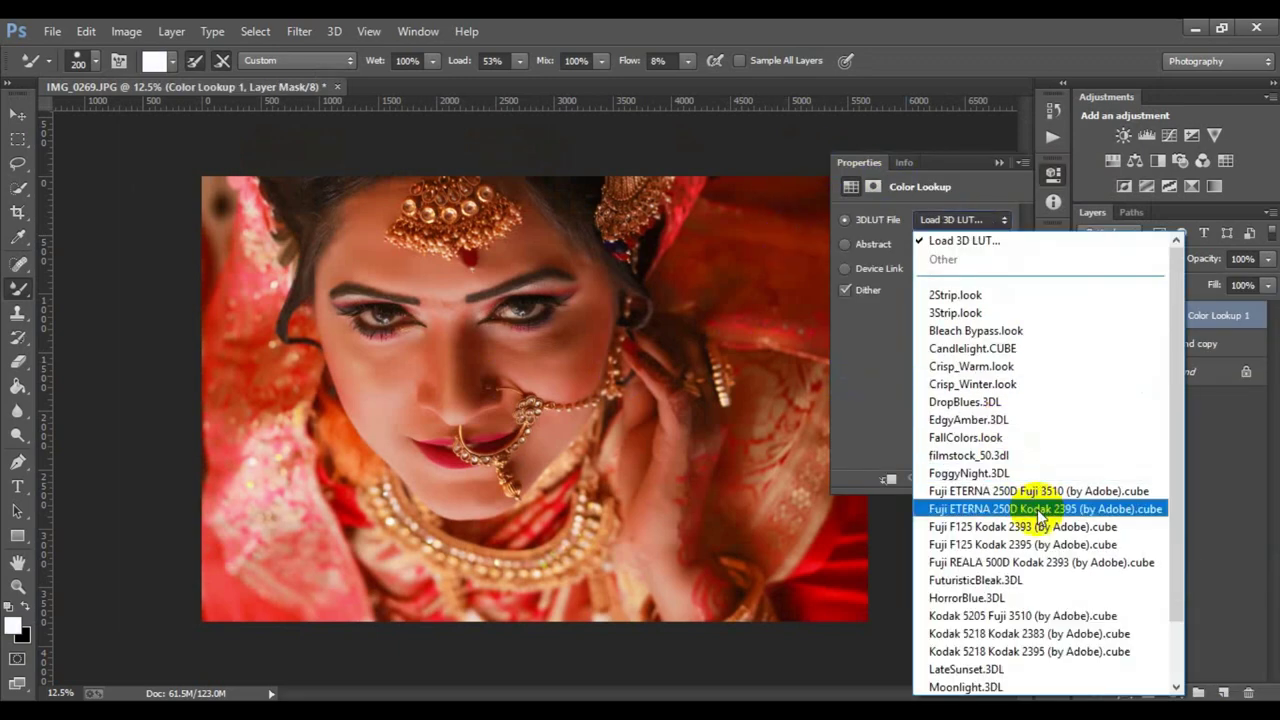
pyautogui.click(1040, 512)
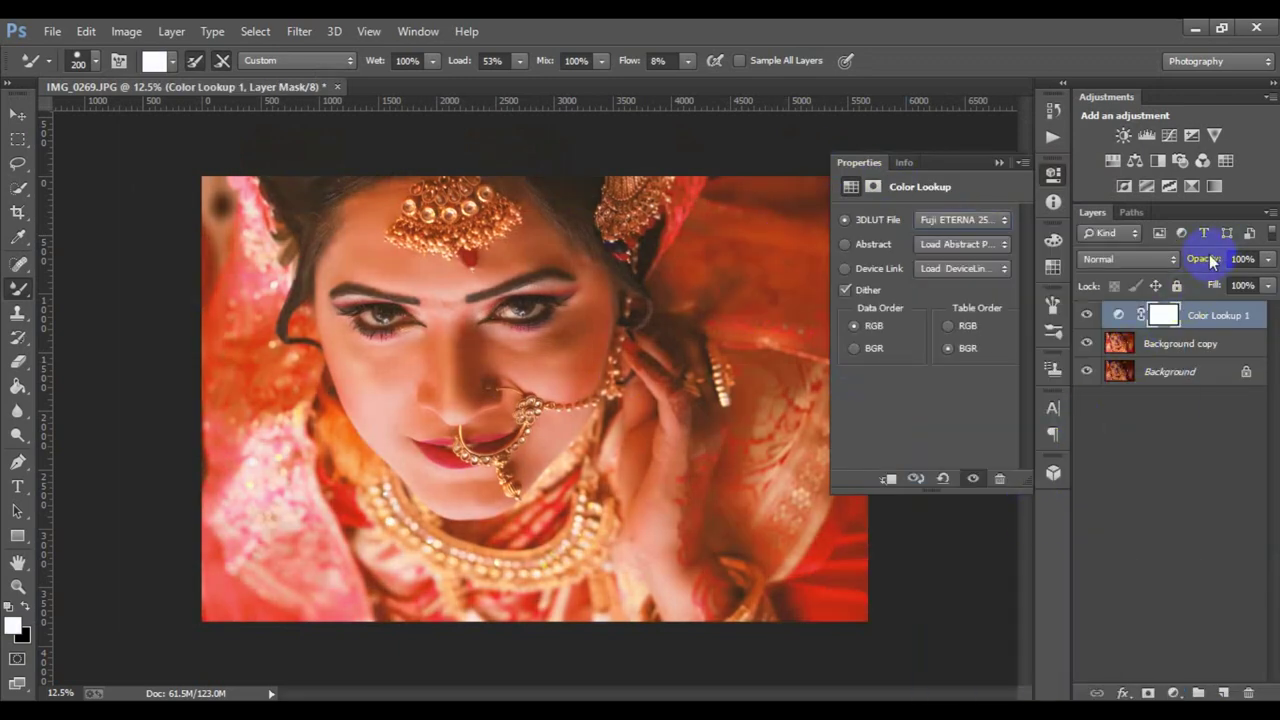
# Lower the Color Lookup layer's opacity to 50%.
pyautogui.moveTo(1210, 261)
pyautogui.mouseDown()
pyautogui.moveTo(1183, 255)
pyautogui.moveTo(1198, 288)
pyautogui.mouseUp()
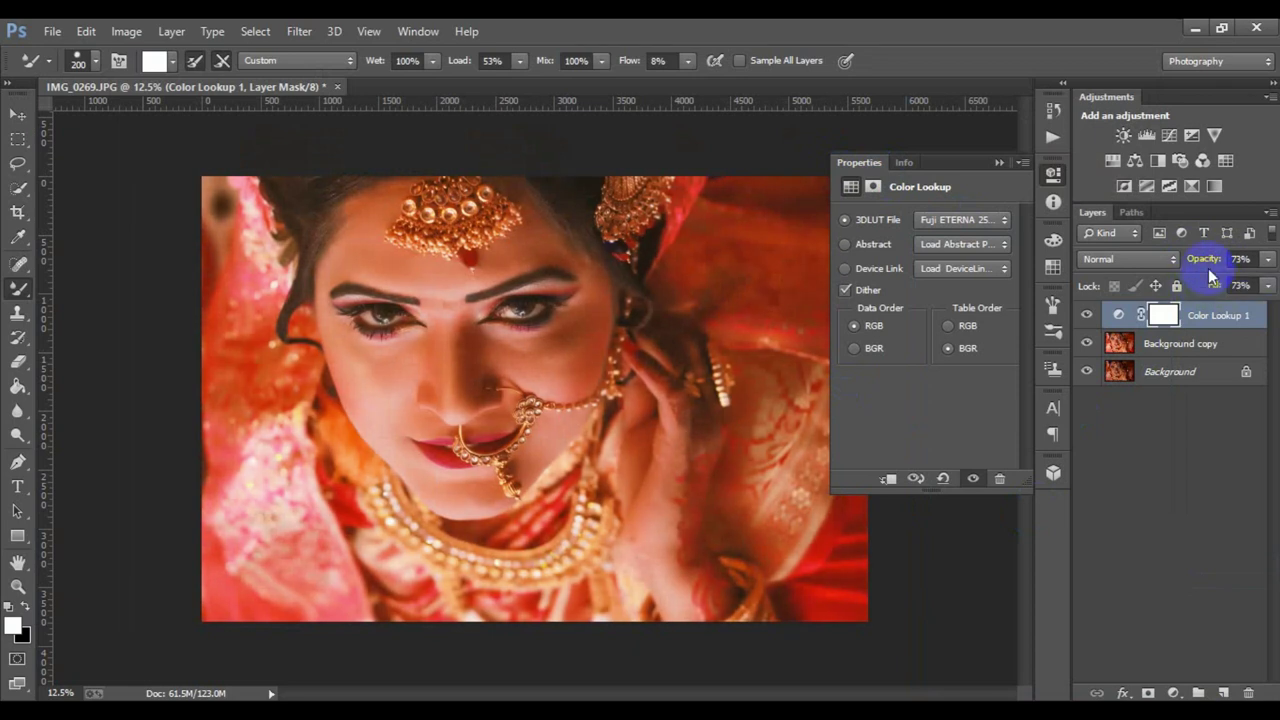
pyautogui.moveTo(1202, 258); pyautogui.dragTo(1190, 258)
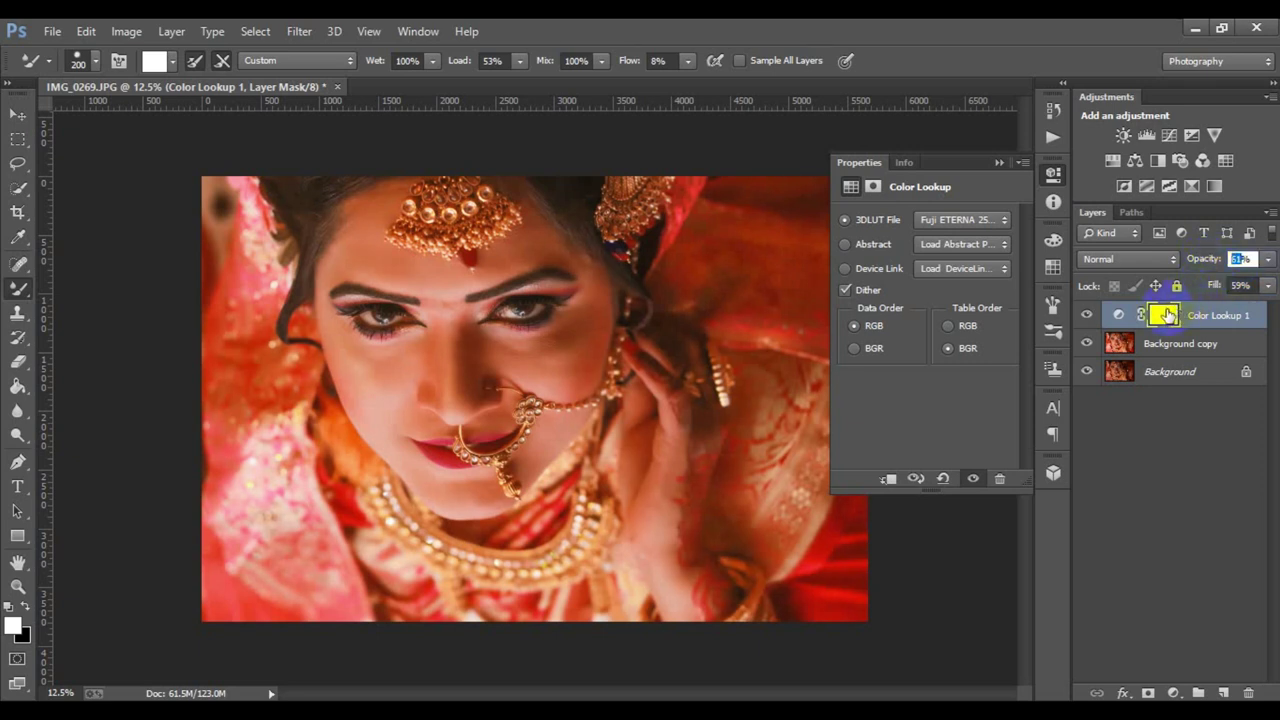
pyautogui.write('50')
pyautogui.press('Tab')
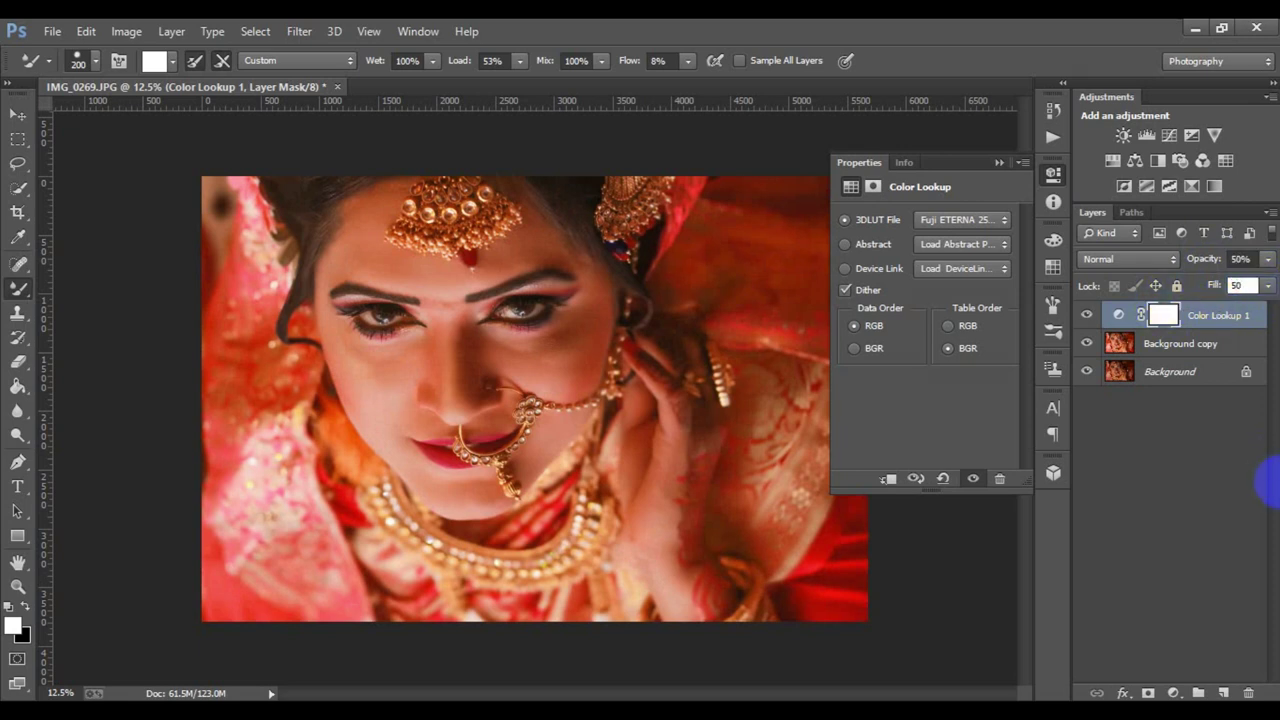
# Add an Exposure adjustment layer with a slight Offset change, then reselect Background copy.
pyautogui.click(1210, 600)
pyautogui.click(1174, 692)
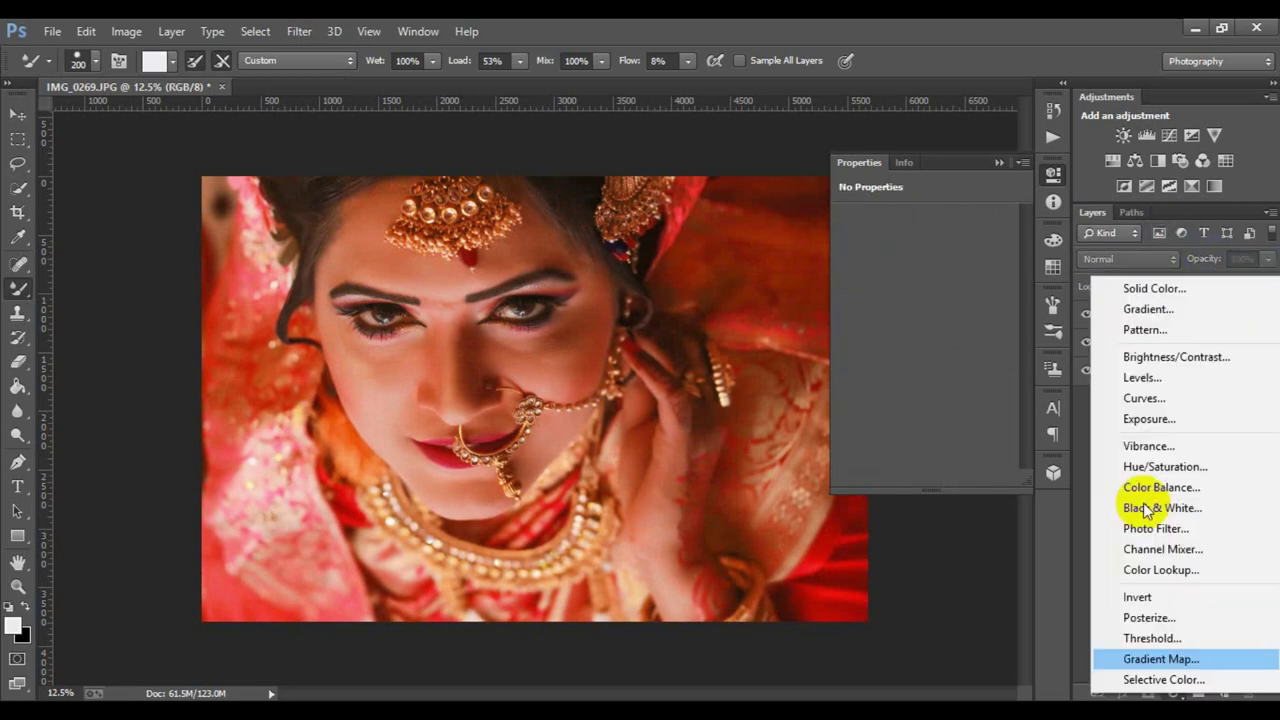
pyautogui.click(1149, 419)
pyautogui.moveTo(857, 292)
pyautogui.mouseDown()
pyautogui.moveTo(871, 280)
pyautogui.moveTo(925, 297)
pyautogui.mouseUp()
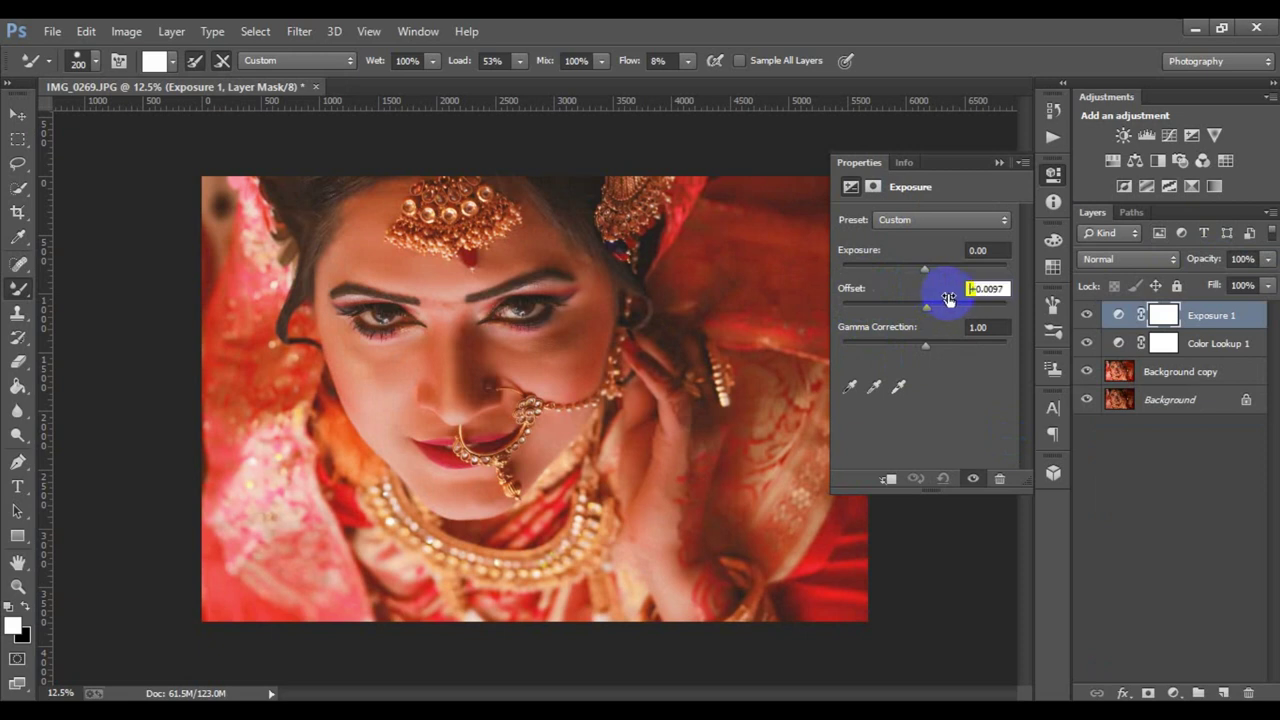
pyautogui.click(1190, 525)
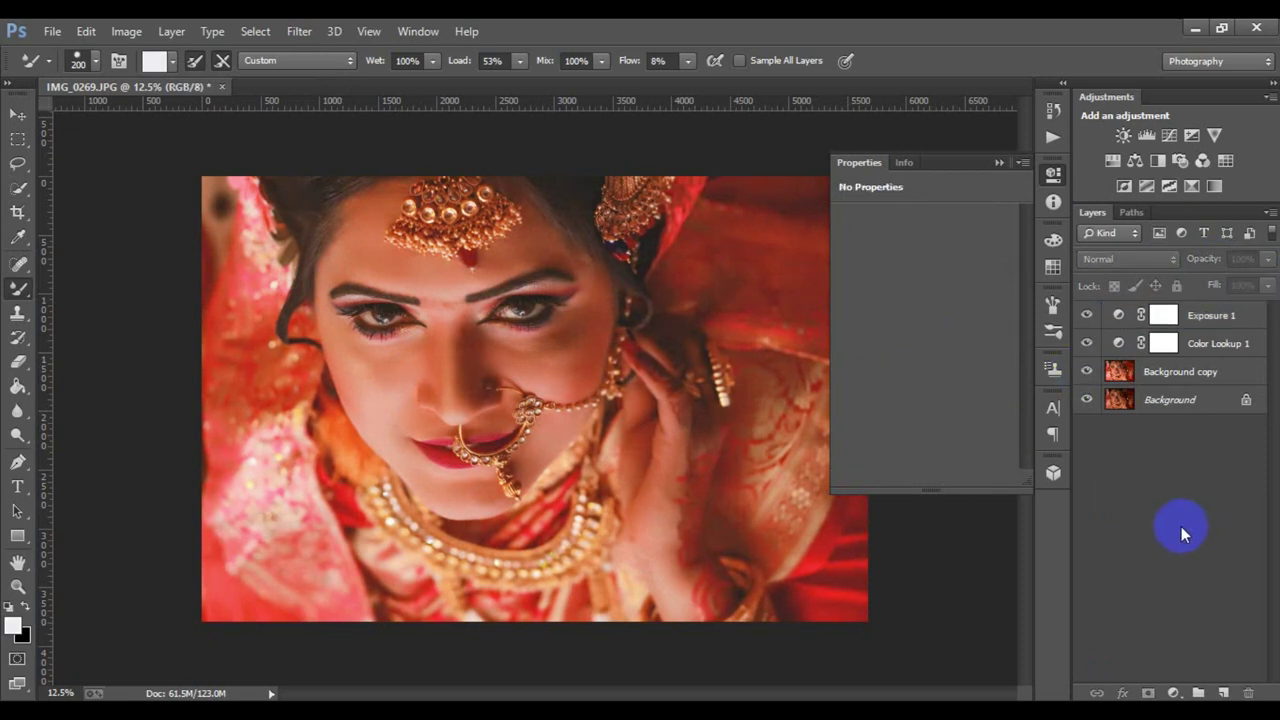
pyautogui.click(1165, 372)
# Apply a Camera Raw post-crop vignette with Amount -26, Midpoint 35, Roundness +100, Feather 100.
pyautogui.click(299, 31)
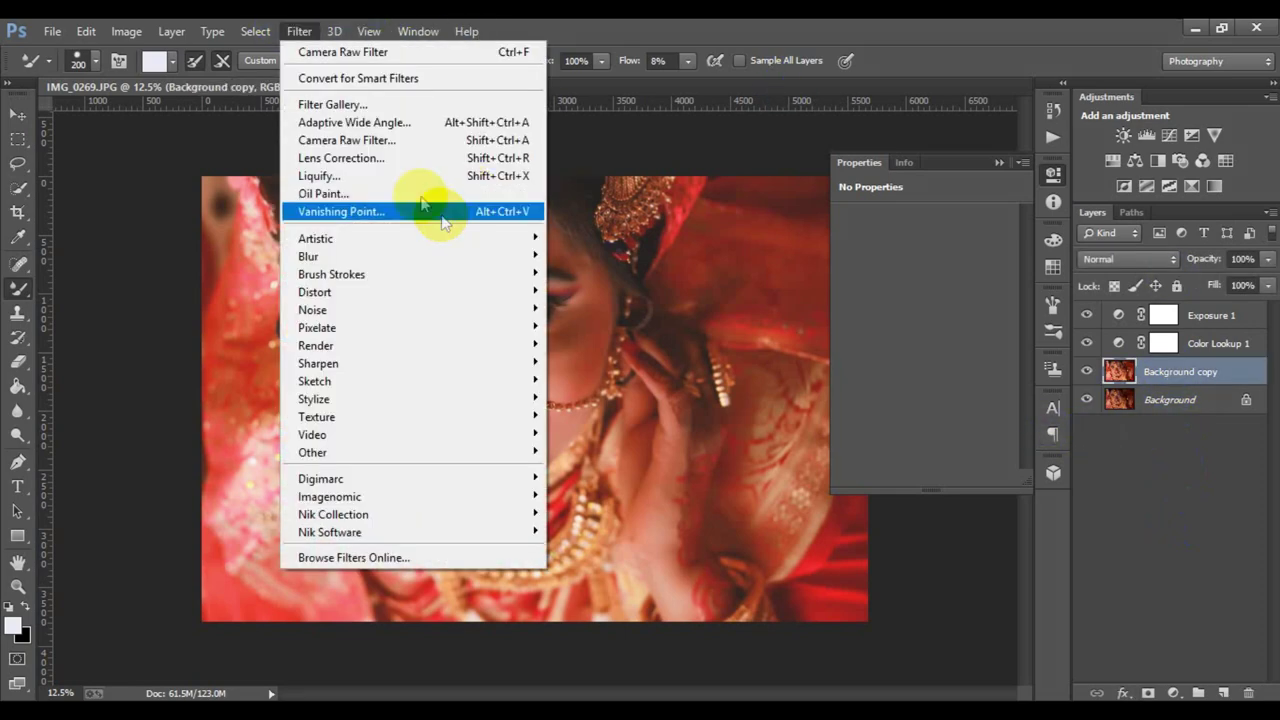
pyautogui.click(413, 141)
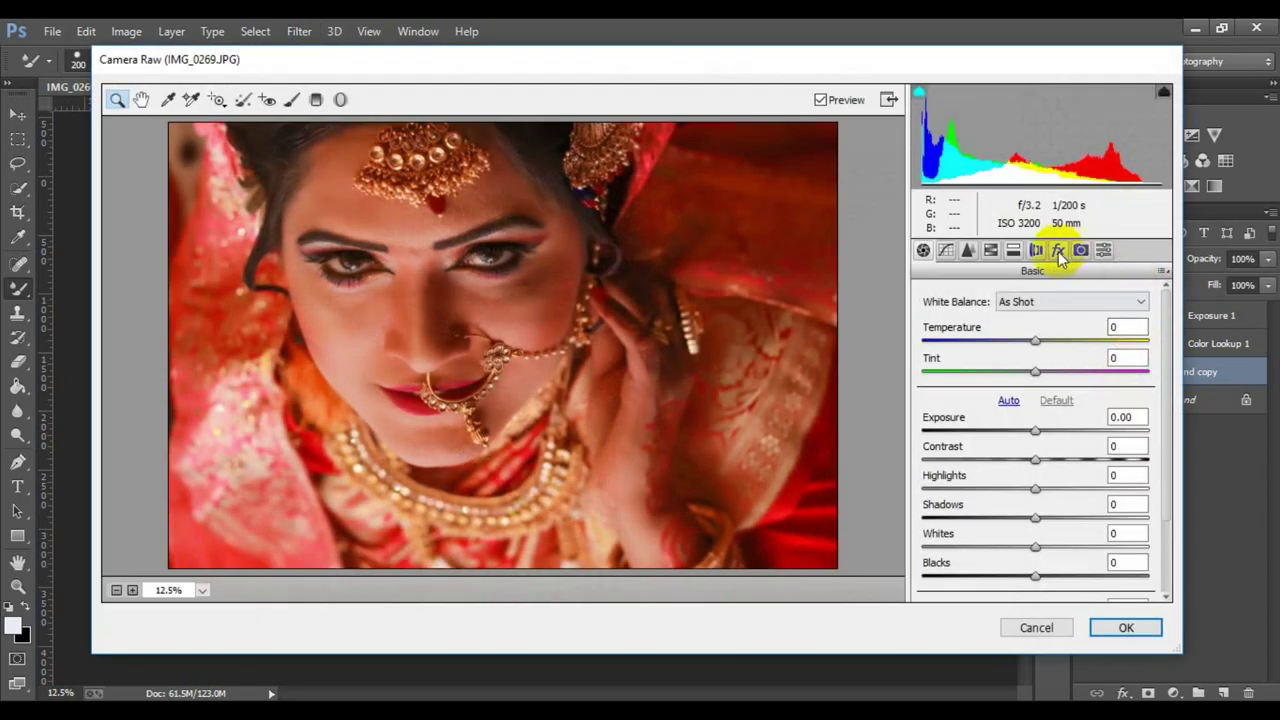
pyautogui.click(1058, 250)
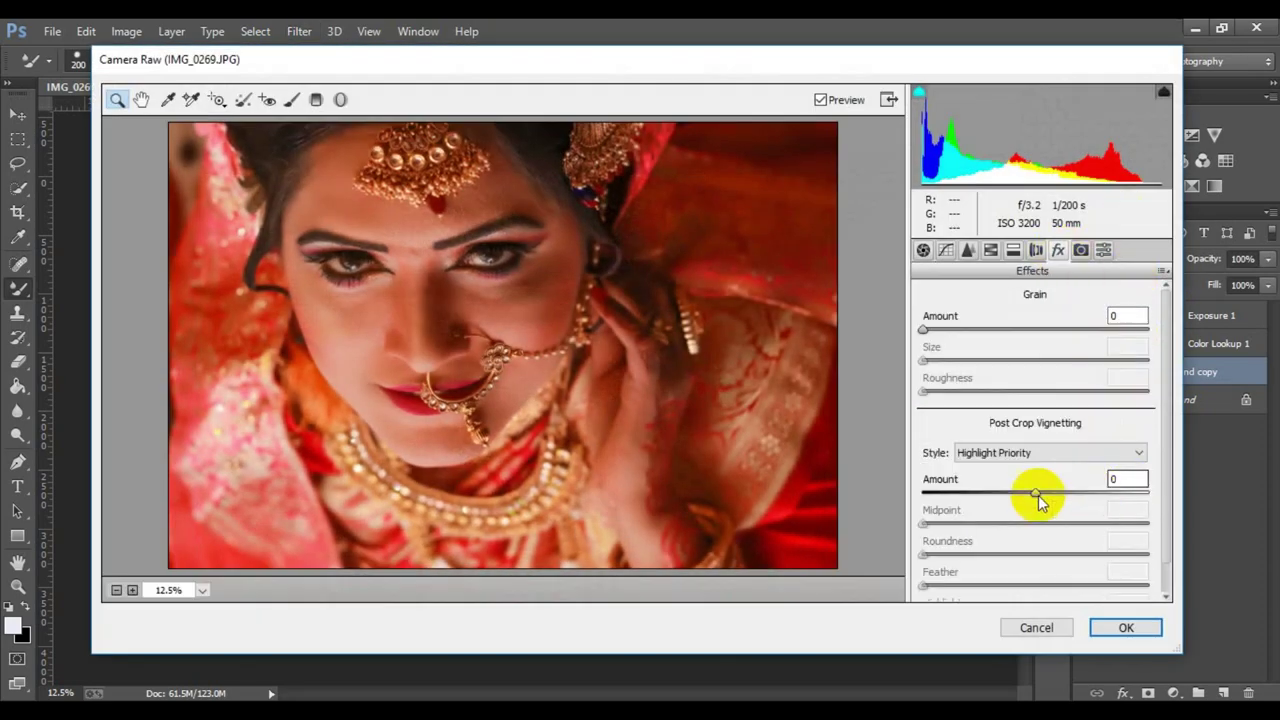
pyautogui.moveTo(1038, 498); pyautogui.dragTo(1020, 497)
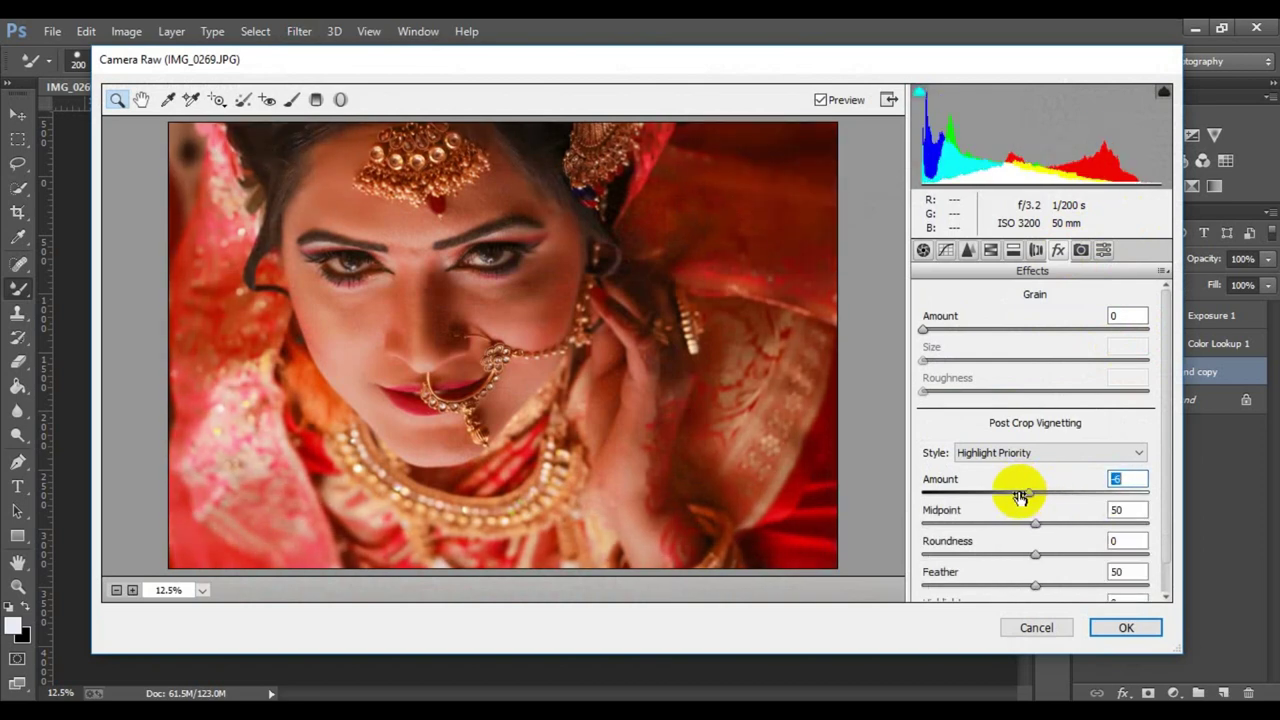
pyautogui.moveTo(1020, 497)
pyautogui.mouseDown()
pyautogui.moveTo(980, 522)
pyautogui.moveTo(1000, 522)
pyautogui.moveTo(1023, 551)
pyautogui.moveTo(877, 543)
pyautogui.moveTo(952, 545)
pyautogui.mouseUp()
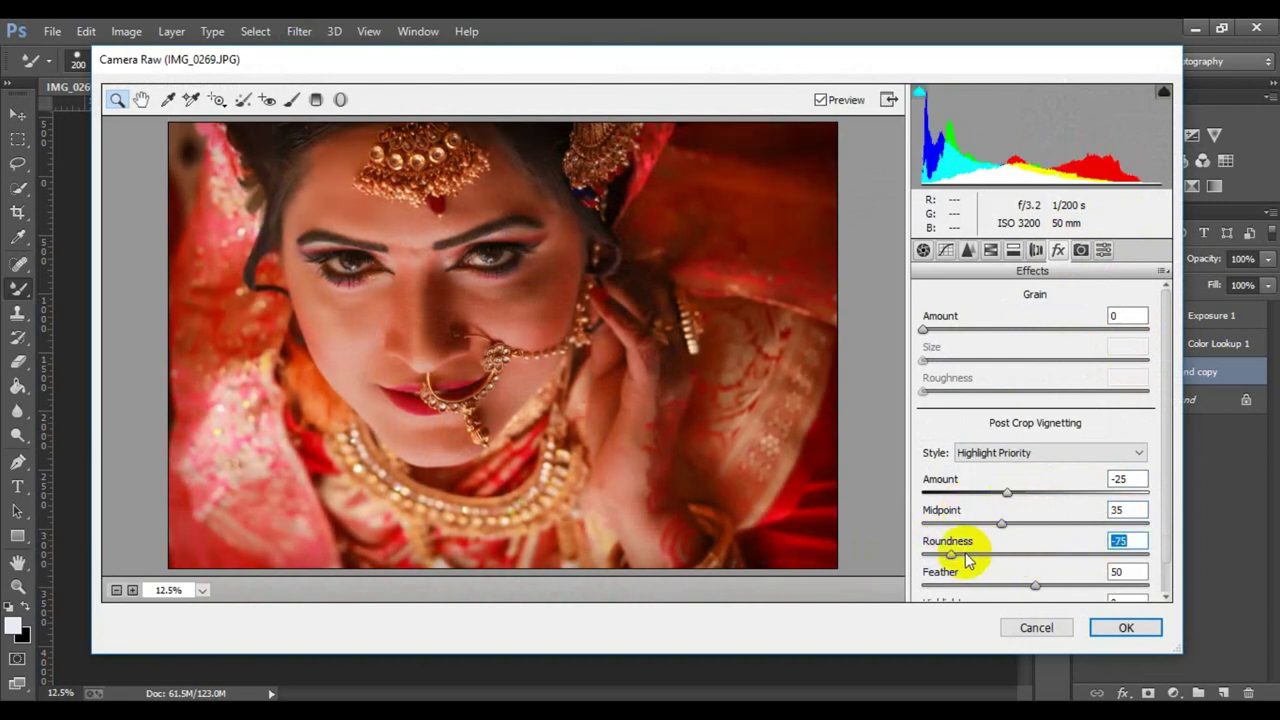
pyautogui.click(1001, 523)
pyautogui.moveTo(950, 555); pyautogui.dragTo(1158, 574)
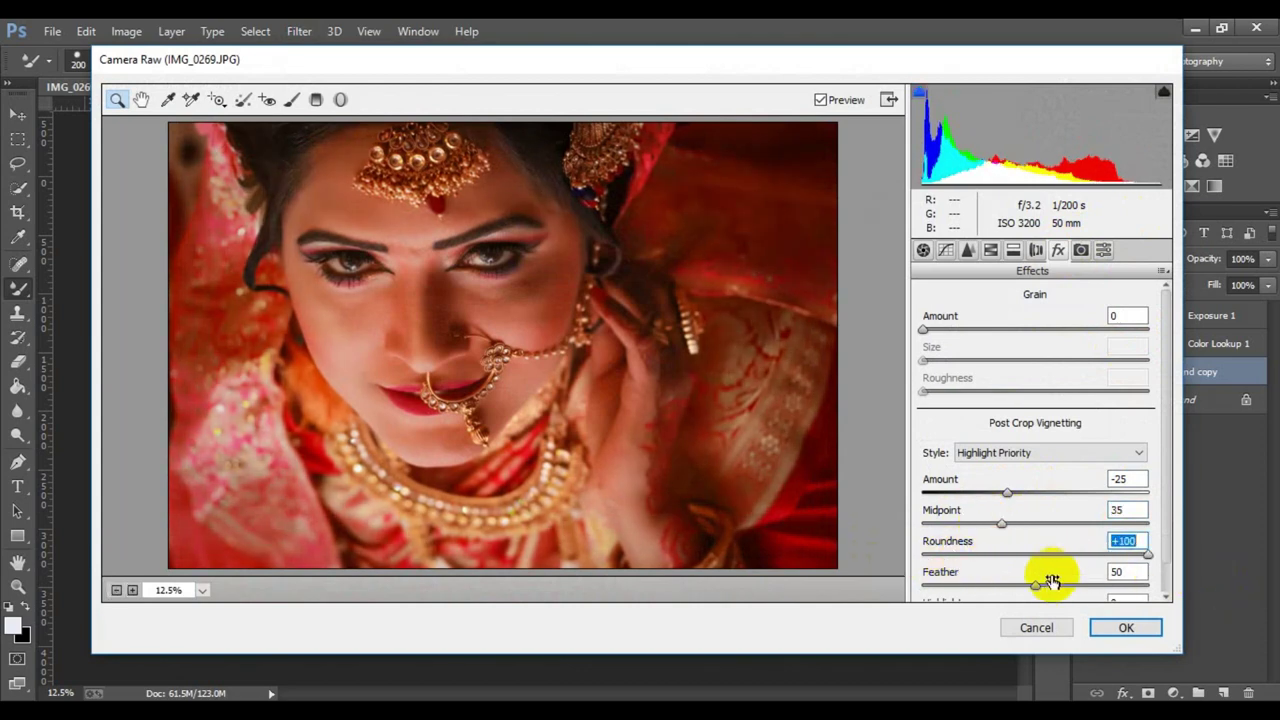
pyautogui.moveTo(1037, 586); pyautogui.dragTo(1148, 588)
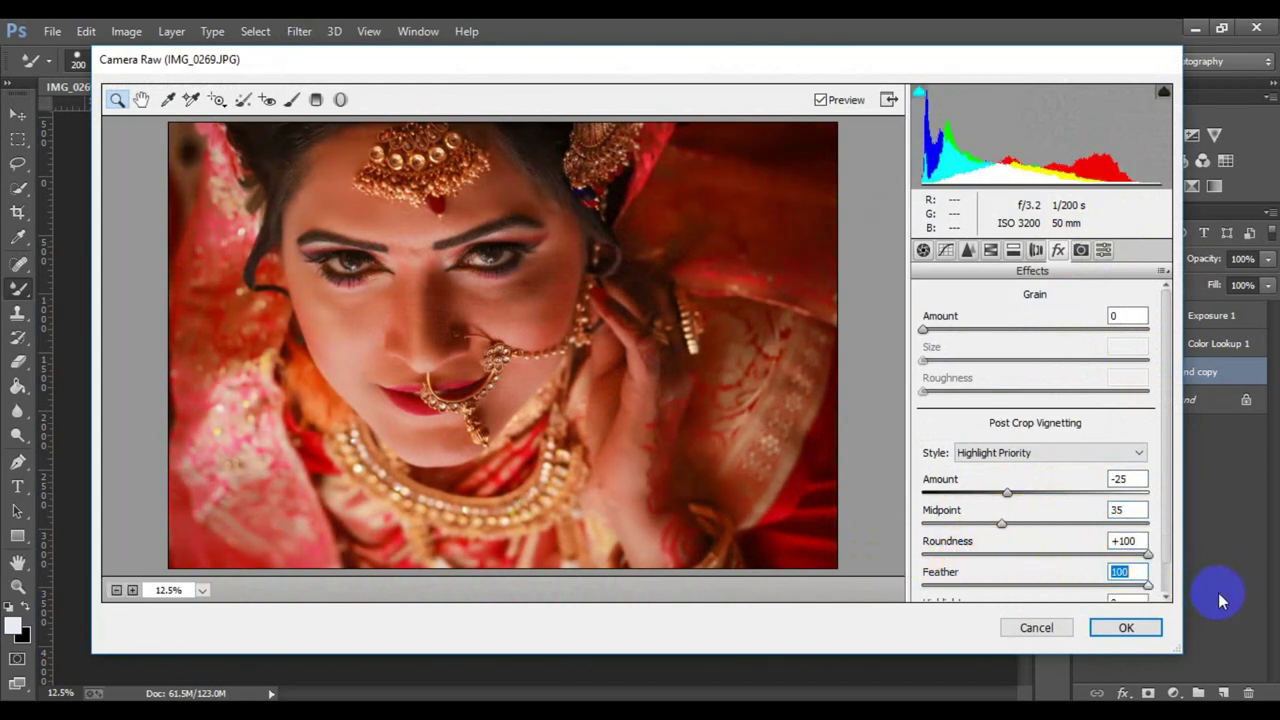
pyautogui.moveTo(1011, 494); pyautogui.dragTo(1004, 494)
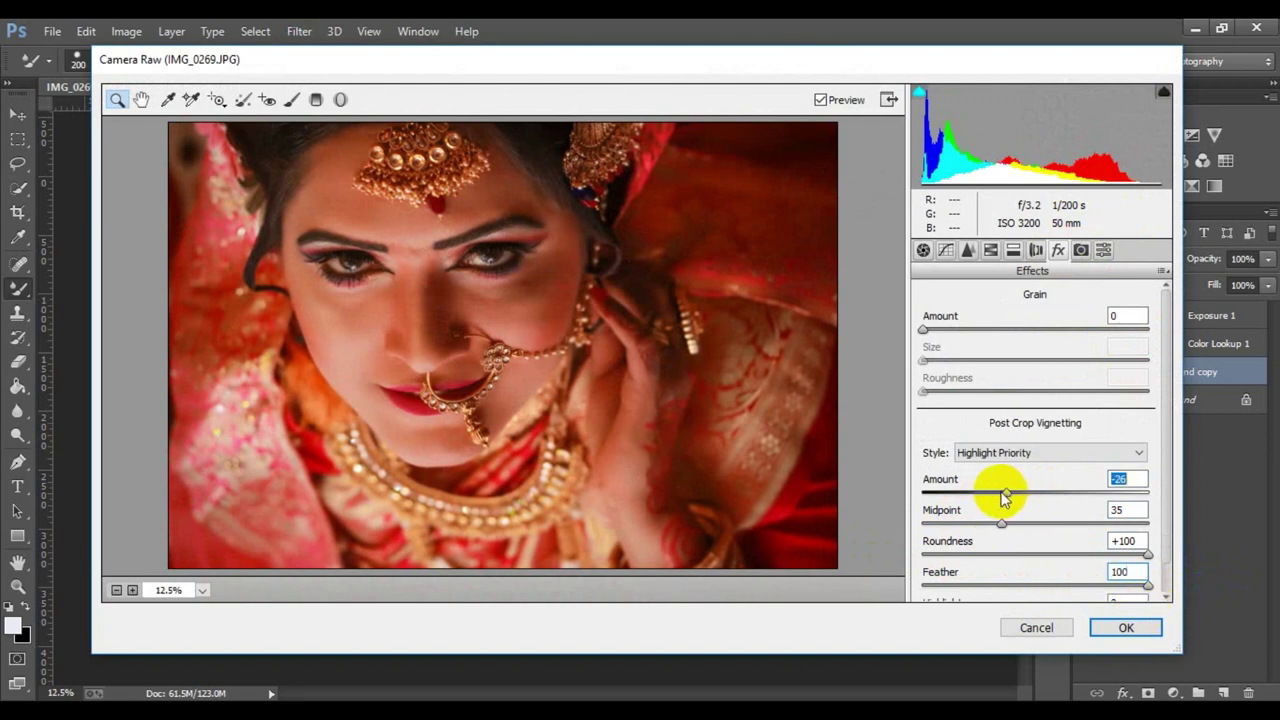
pyautogui.click(1128, 628)
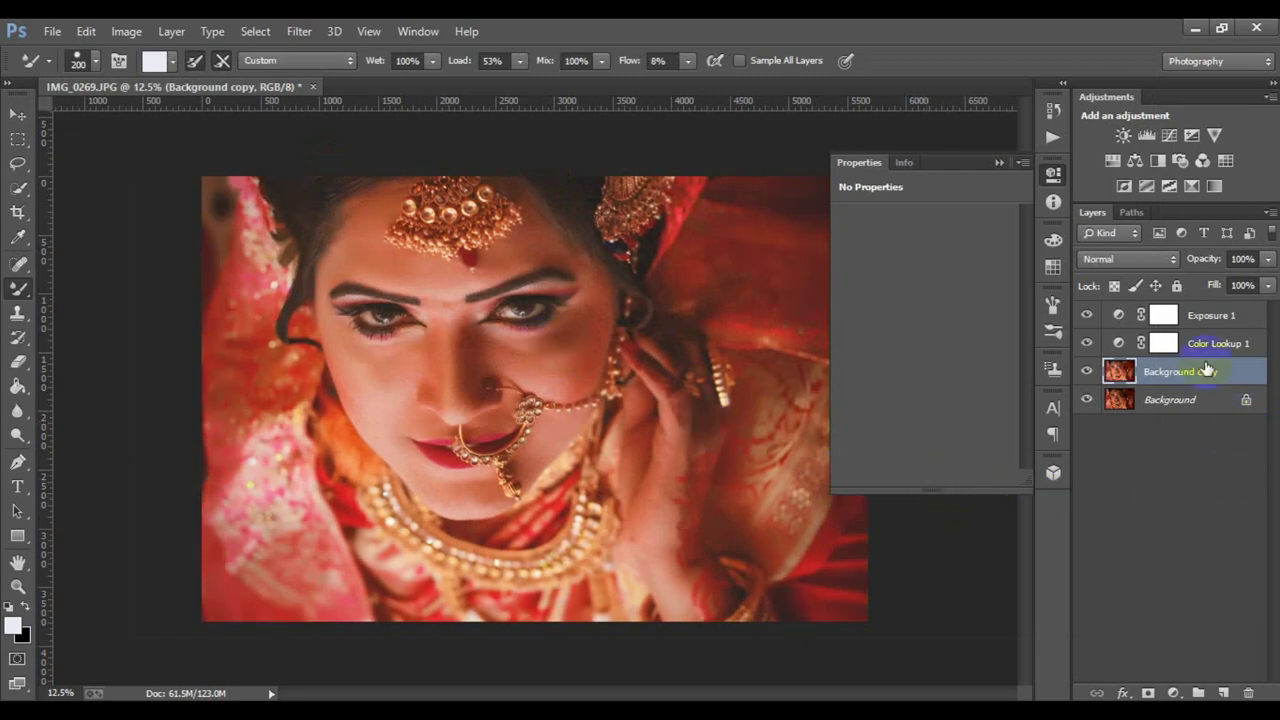
# Collapse the Properties panel and rotate the whole image 180°.
pyautogui.click(999, 162)
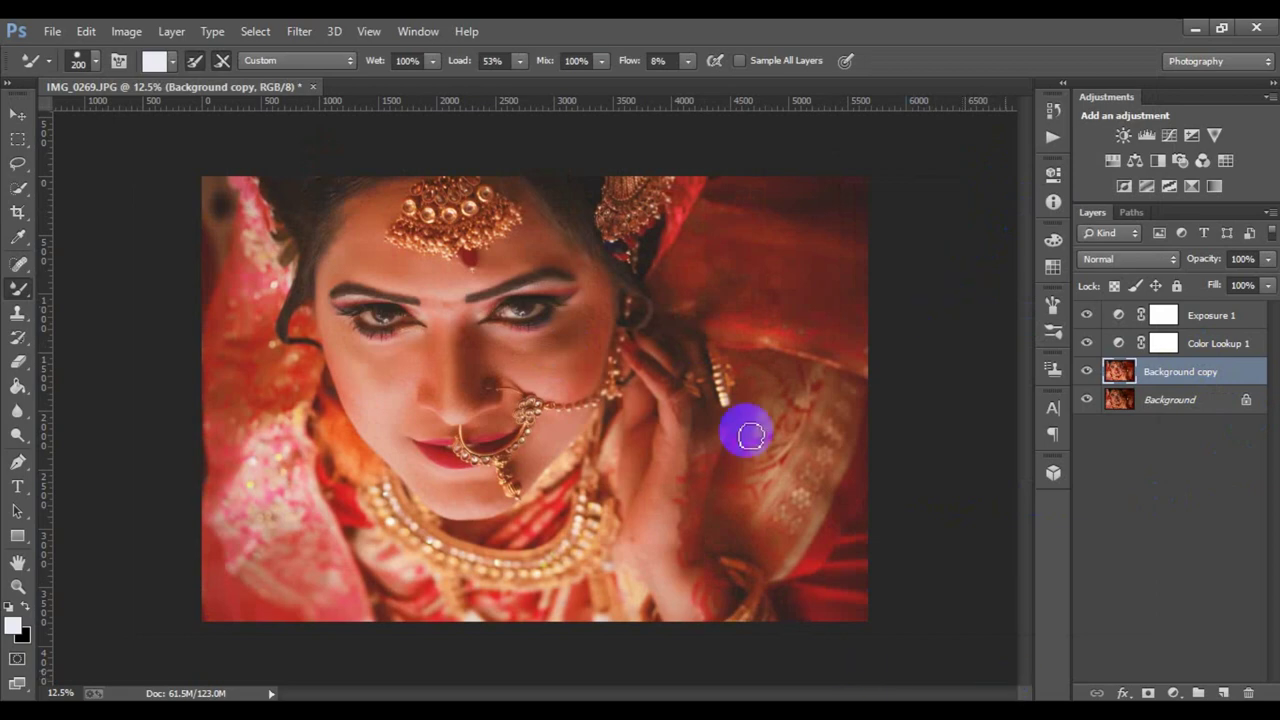
pyautogui.click(140, 33)
pyautogui.moveTo(161, 203)
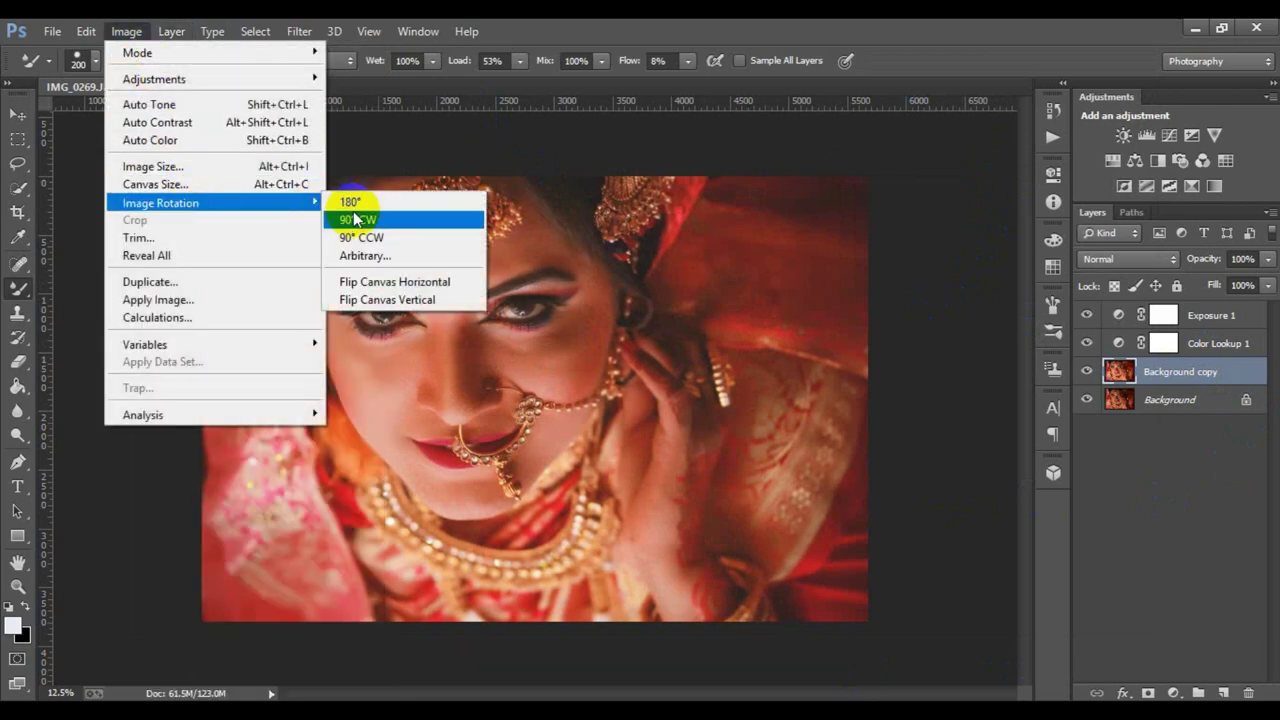
pyautogui.click(350, 202)
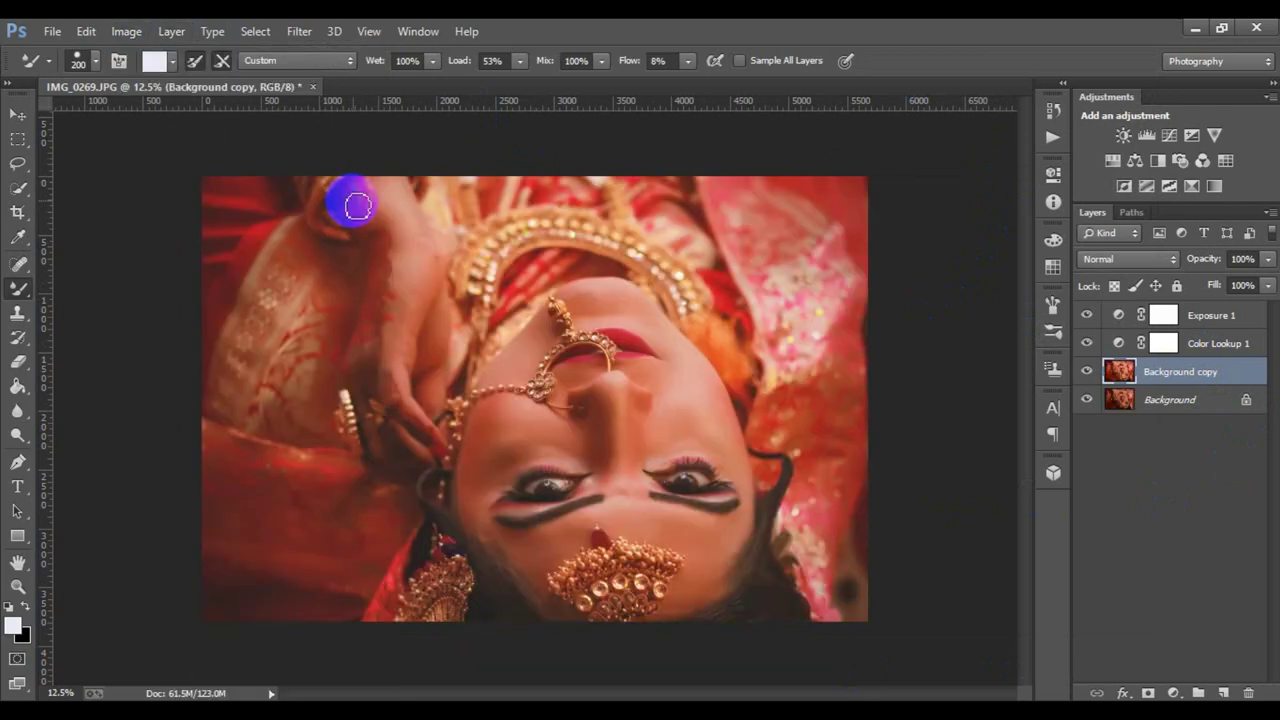